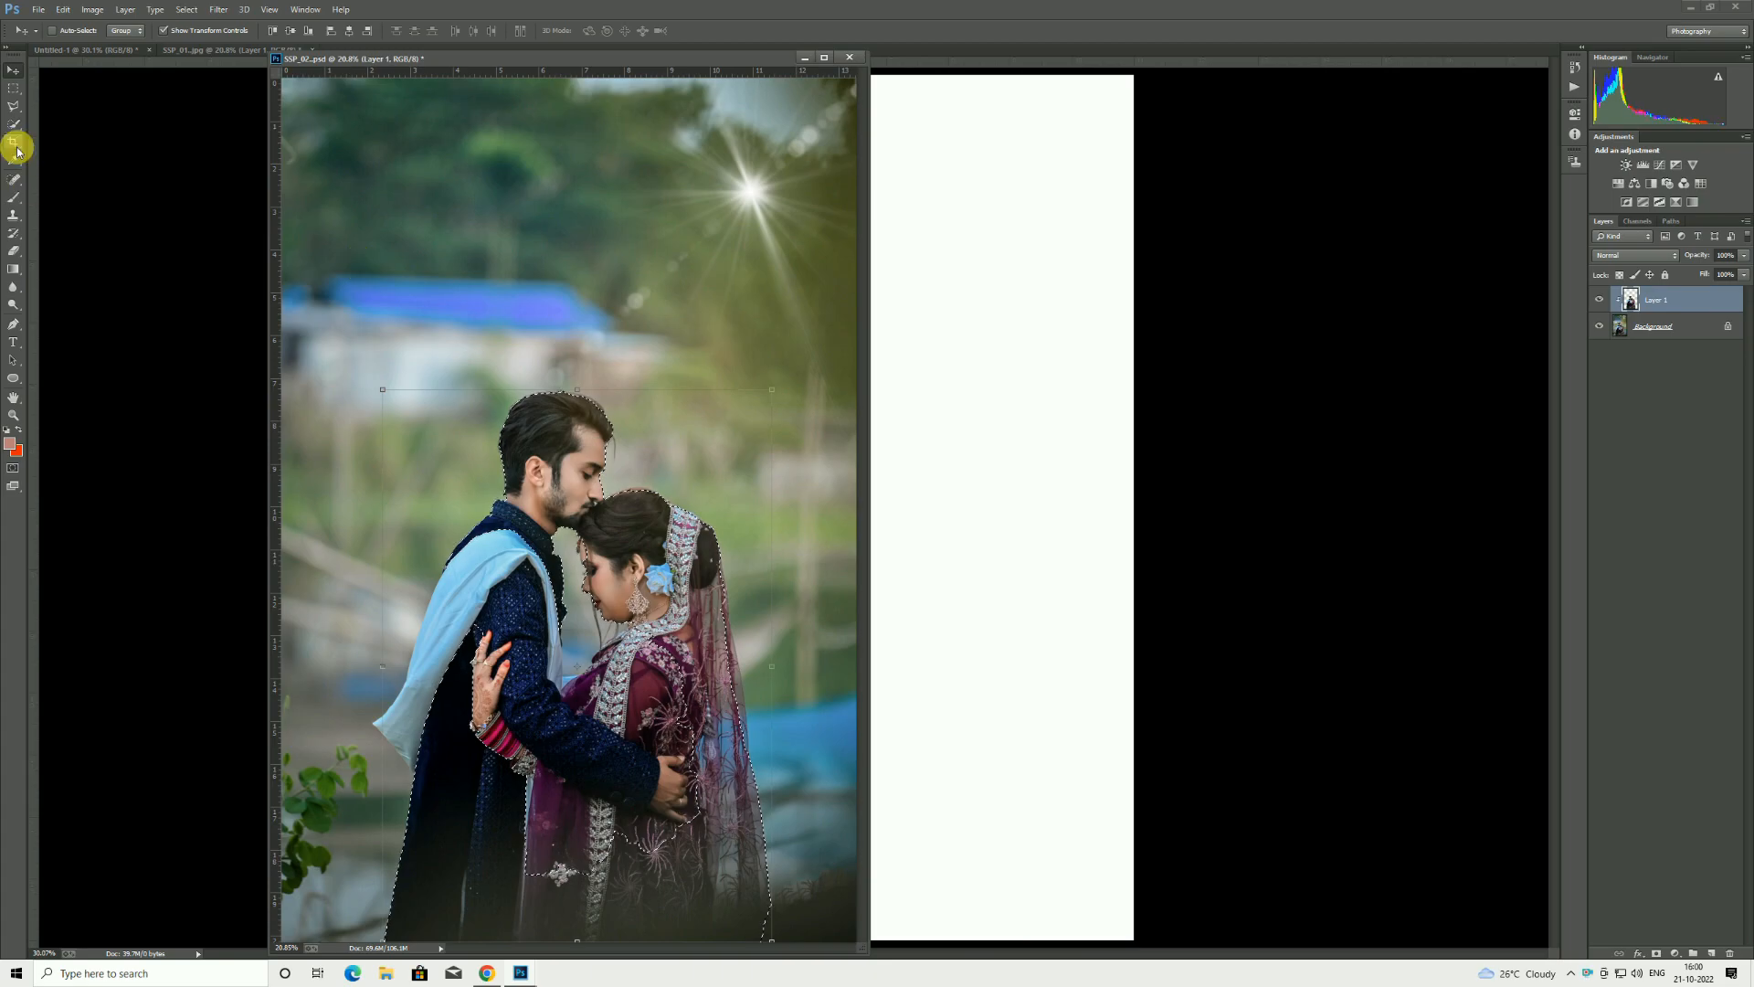
# - Release Layer 1 of SSP_02.psd from its clipping mask and copy the couple cutout into Untitled-1
pyautogui.click(13, 132)
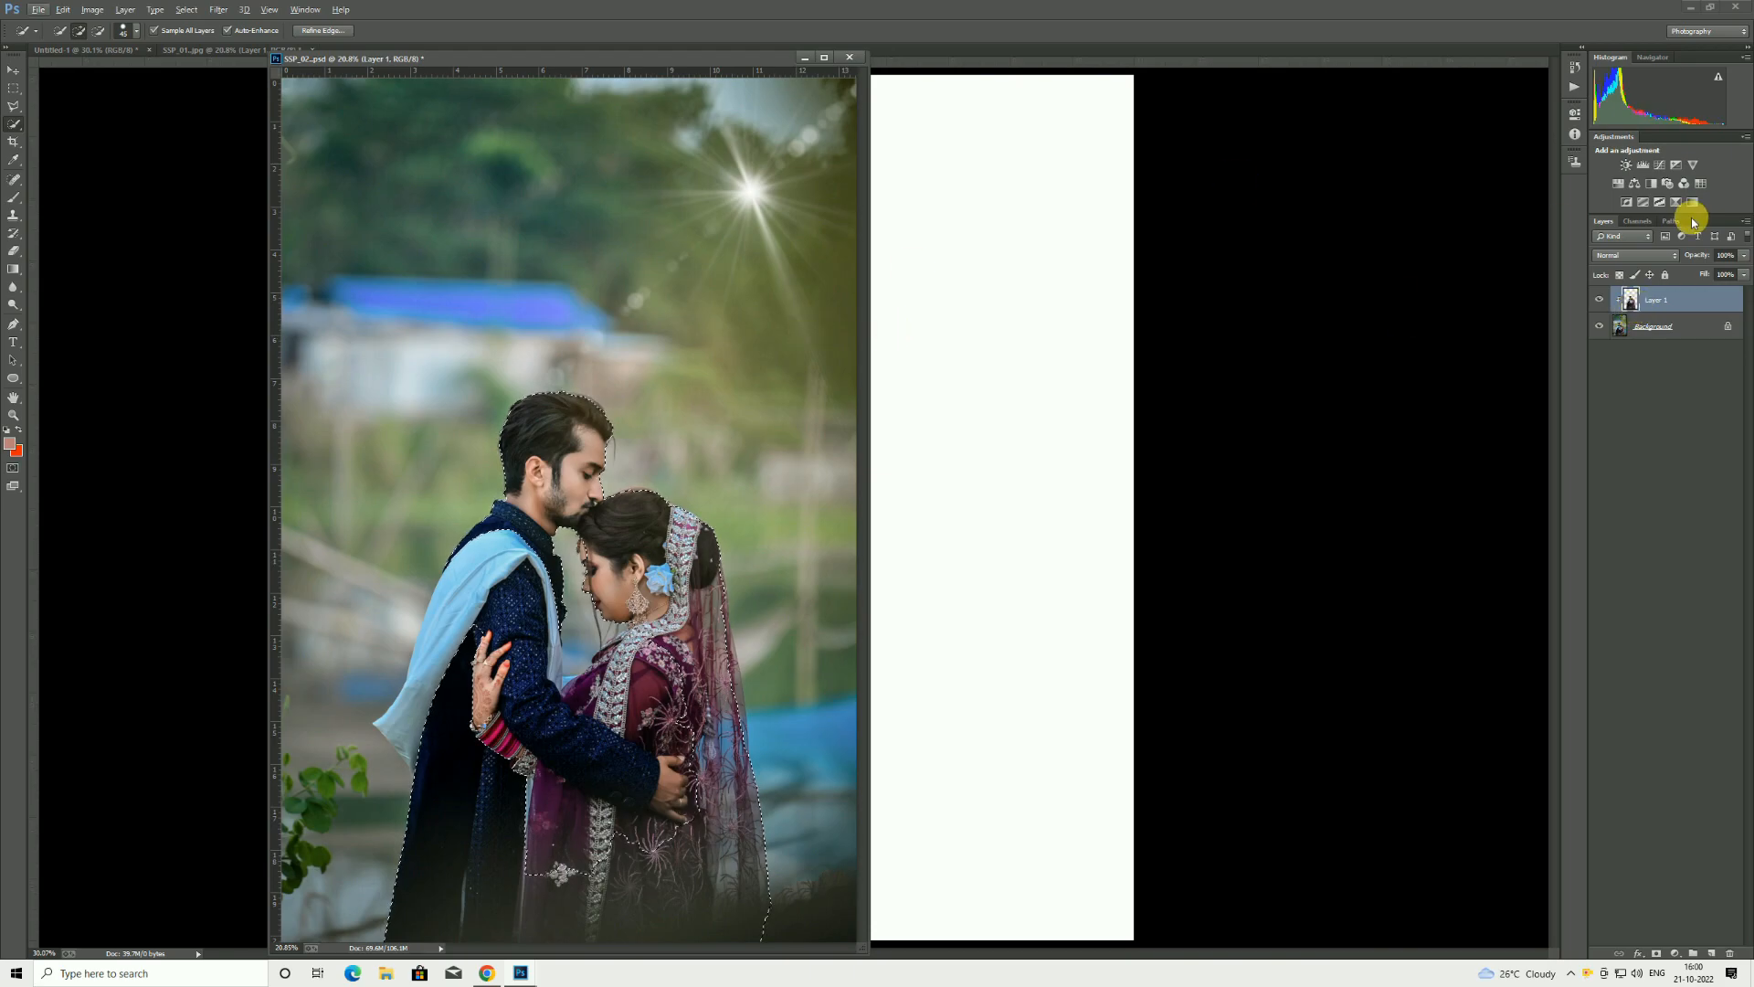
pyautogui.rightClick(1661, 298)
pyautogui.click(1608, 493)
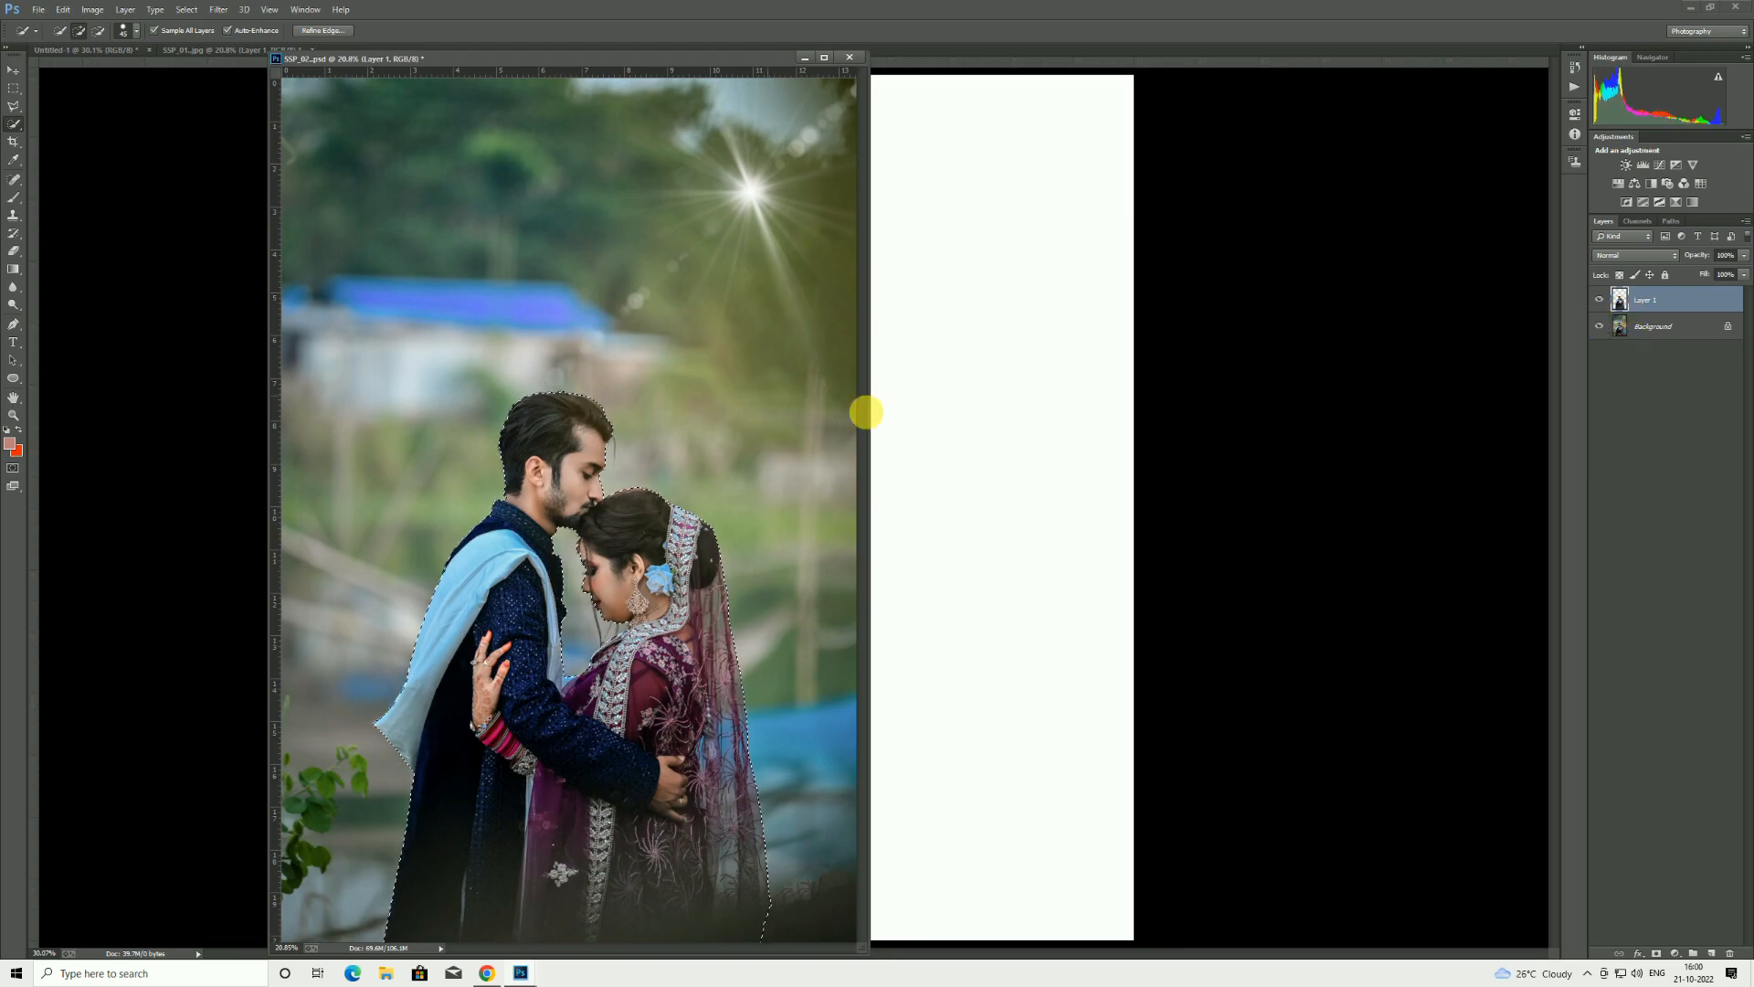
pyautogui.click(12, 69)
pyautogui.moveTo(677, 541); pyautogui.dragTo(991, 338)
pyautogui.moveTo(583, 58); pyautogui.dragTo(647, 53)
# - Load the couple's outline on Layer 1 of SSP_01.jpg as a selection and copy the cutout into Untitled-1
pyautogui.click(245, 51)
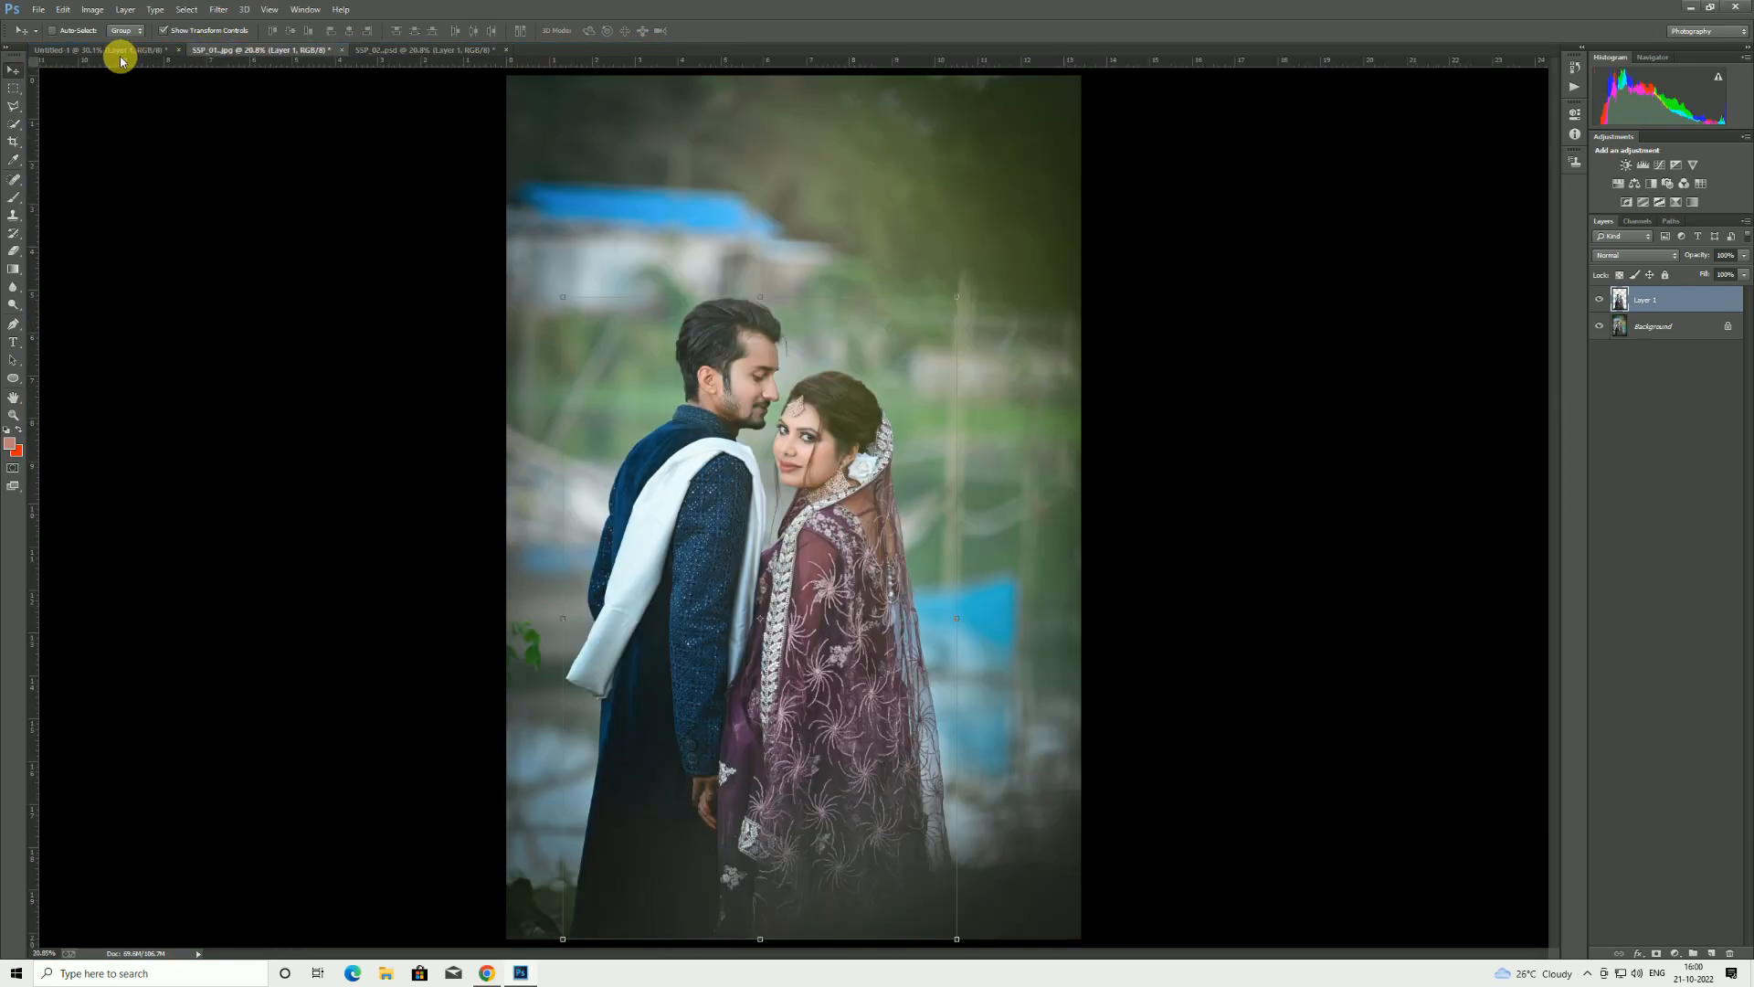
pyautogui.moveTo(247, 53); pyautogui.dragTo(167, 181)
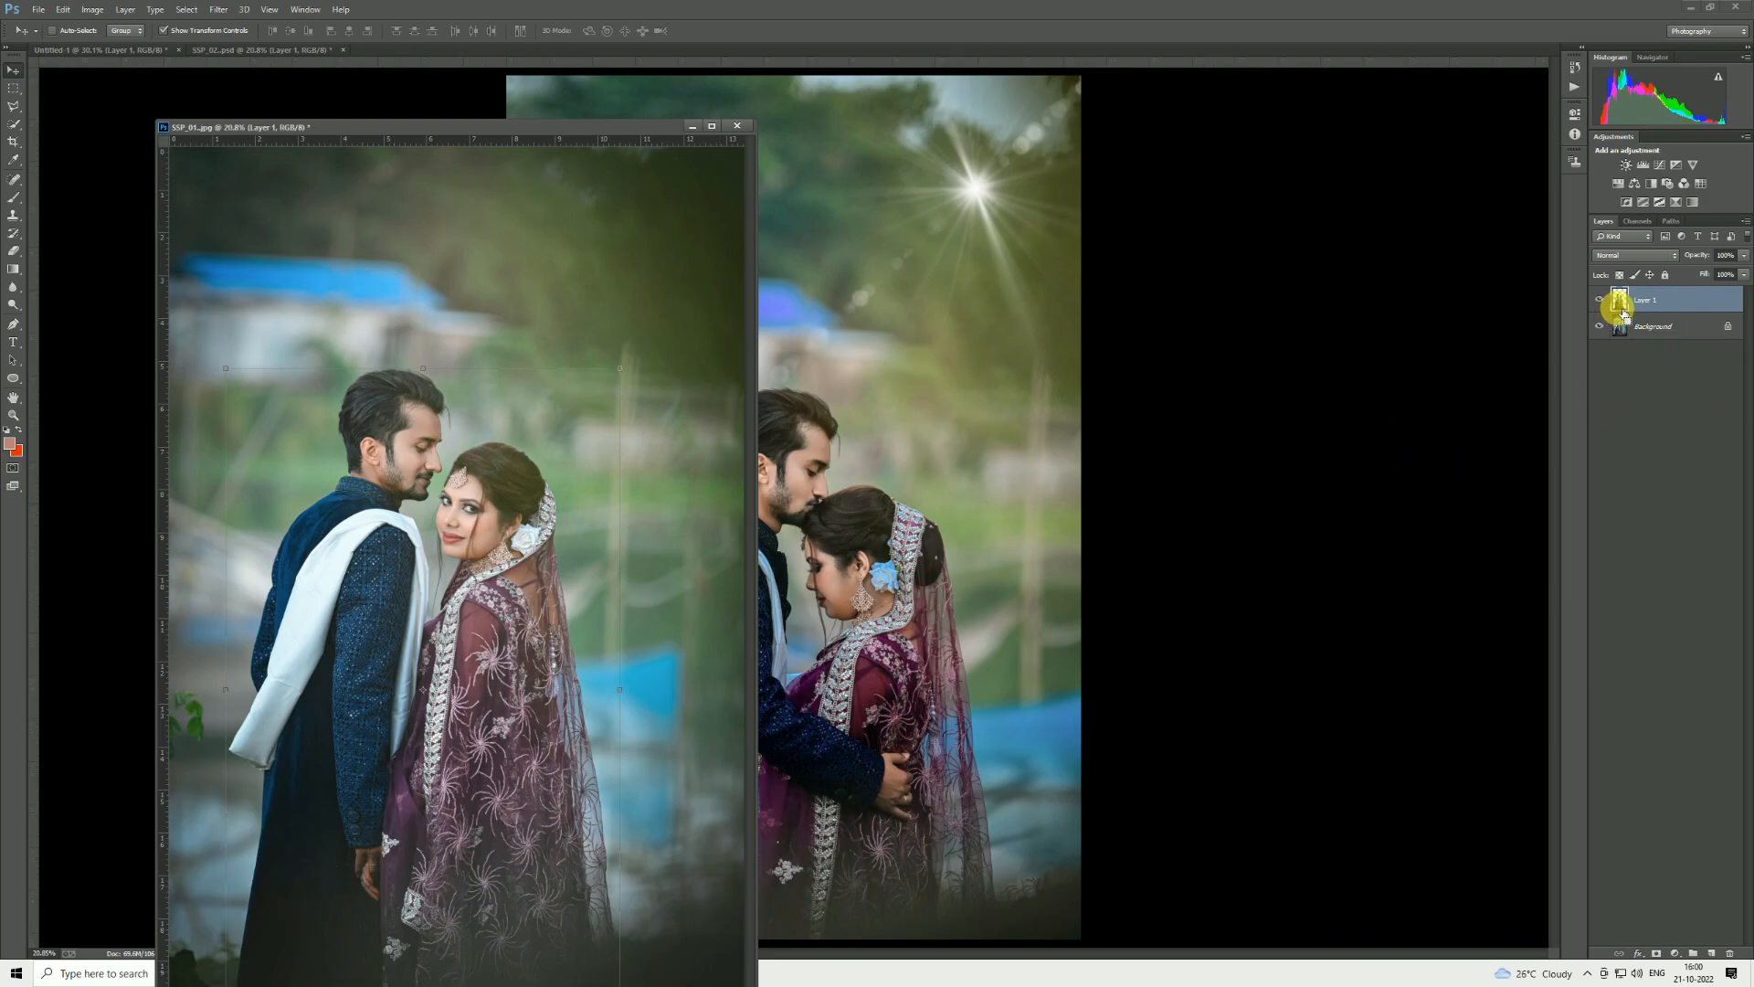
pyautogui.keyDown('ctrl'); pyautogui.click(1622, 310); pyautogui.keyUp('ctrl')
pyautogui.moveTo(457, 563); pyautogui.dragTo(587, 431)
pyautogui.click(68, 49)
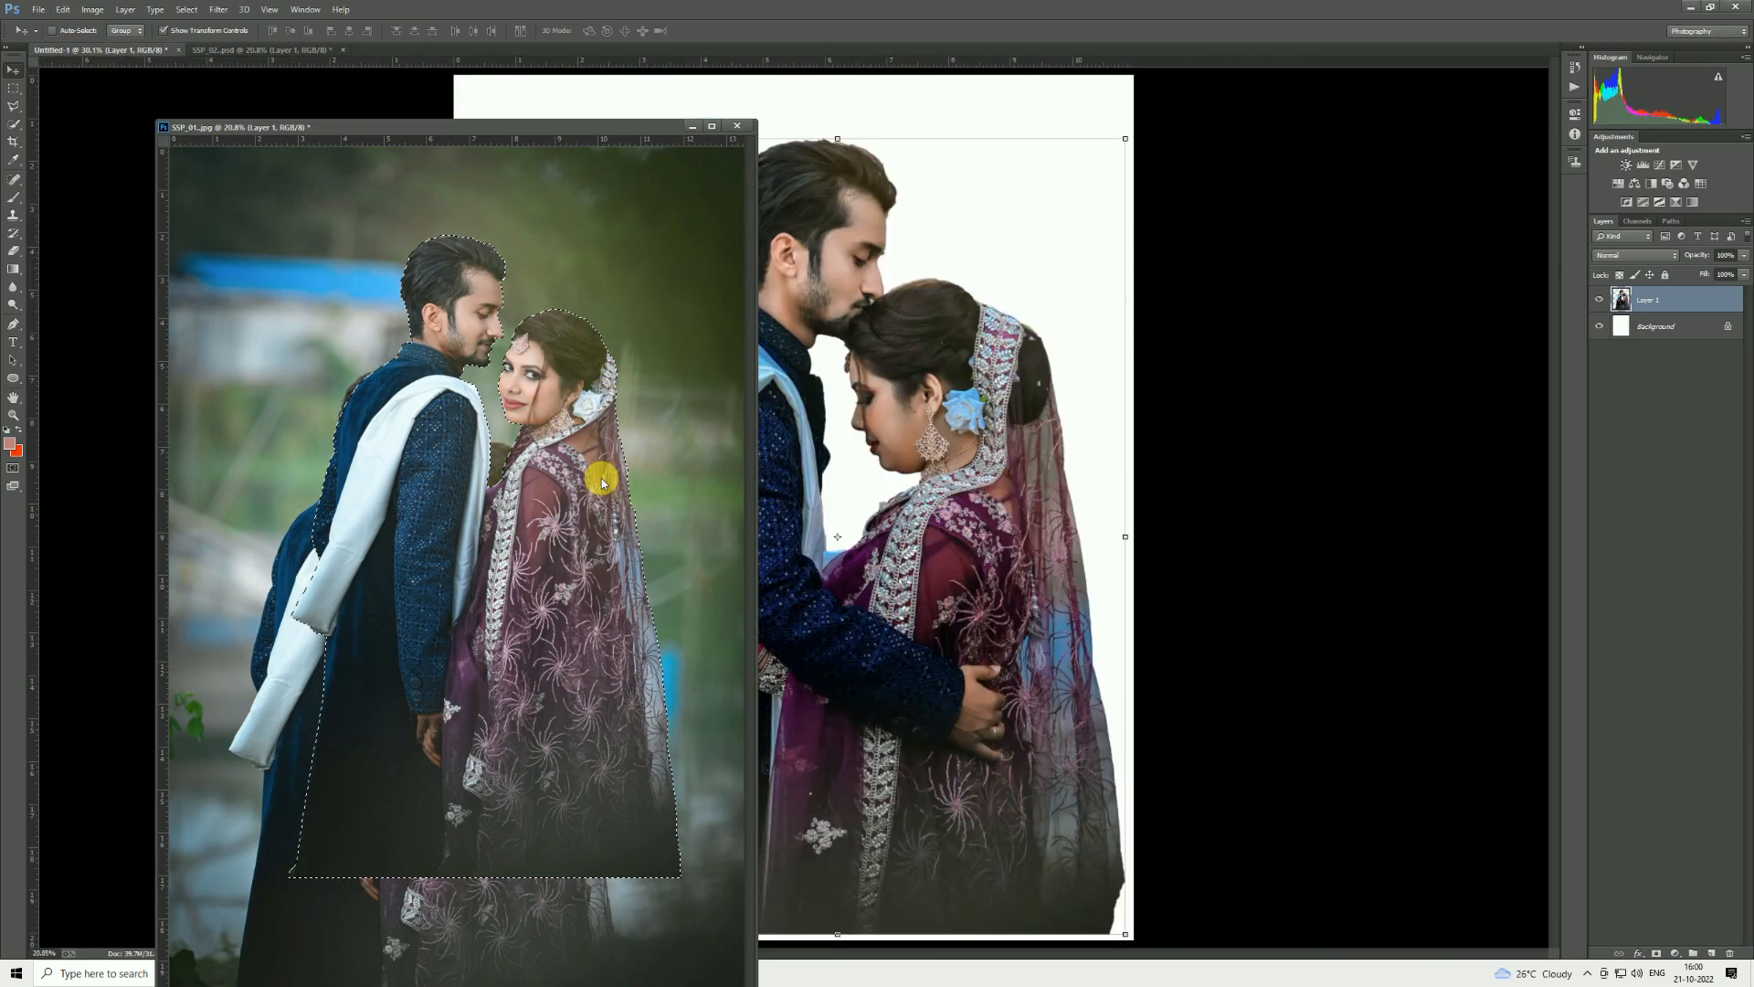
pyautogui.click(575, 537)
pyautogui.moveTo(578, 485); pyautogui.dragTo(854, 465)
pyautogui.moveTo(480, 128); pyautogui.dragTo(627, 48)
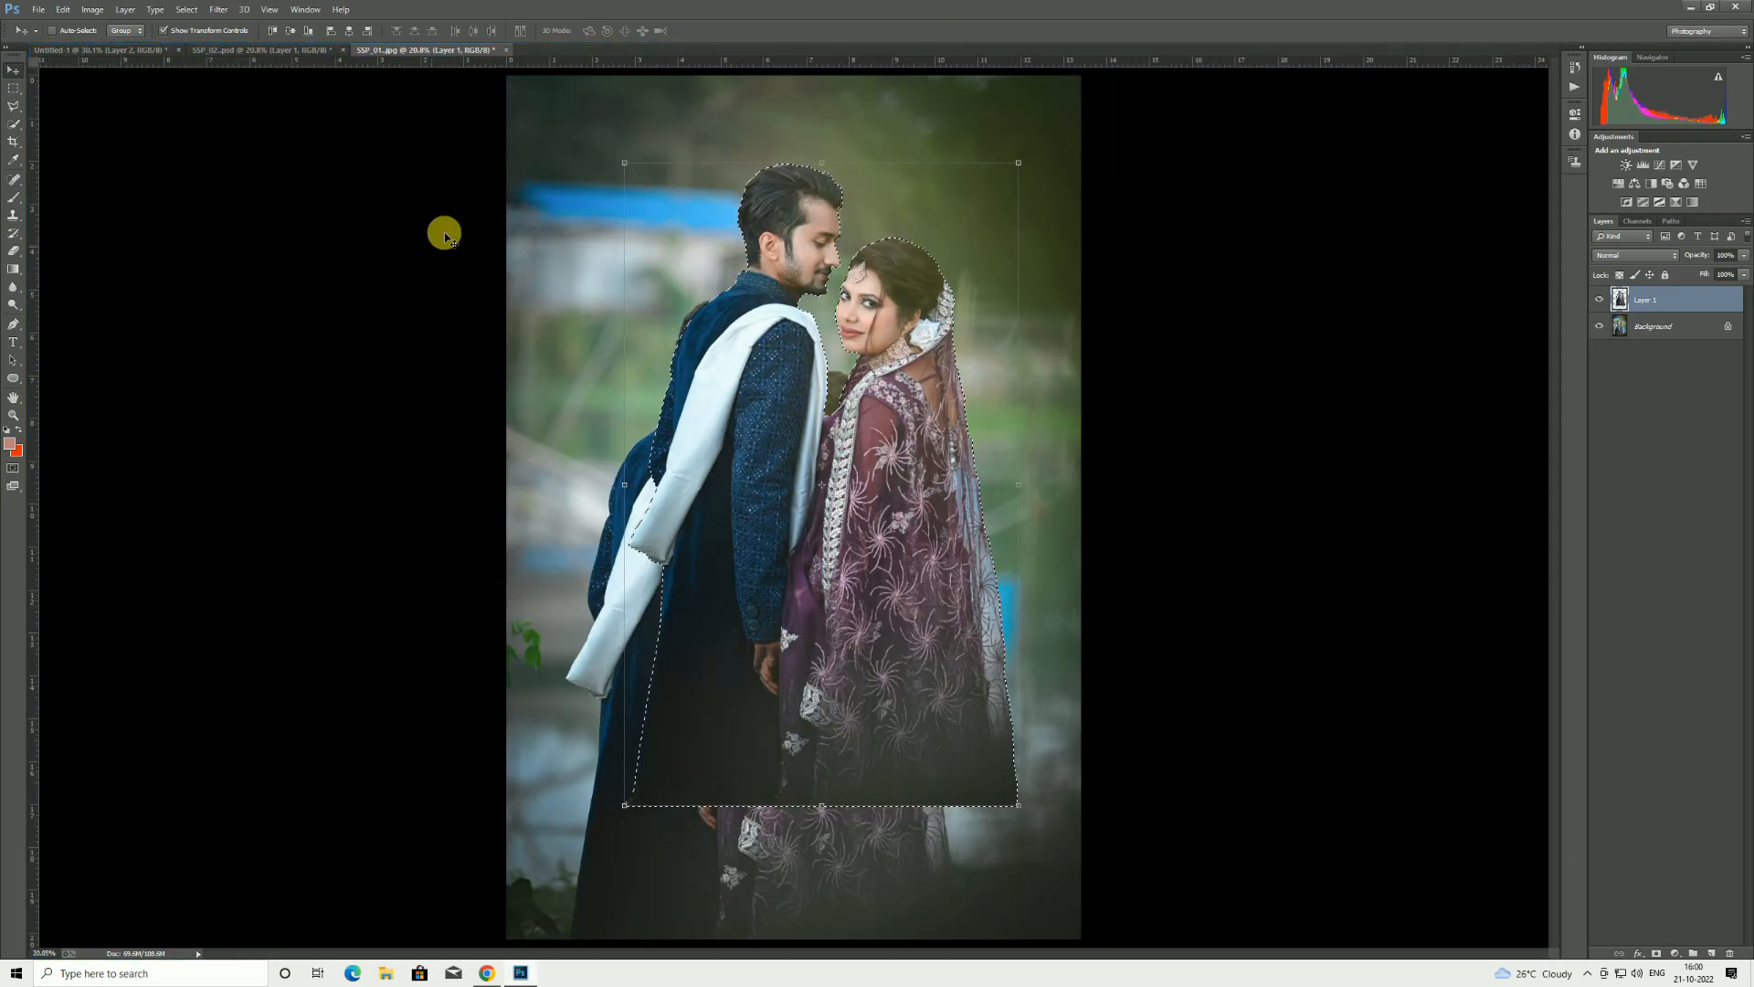
# - Hide Layer 1 in Untitled-1 and convert Layer 2 to a smart object
pyautogui.click(97, 51)
pyautogui.click(13, 415)
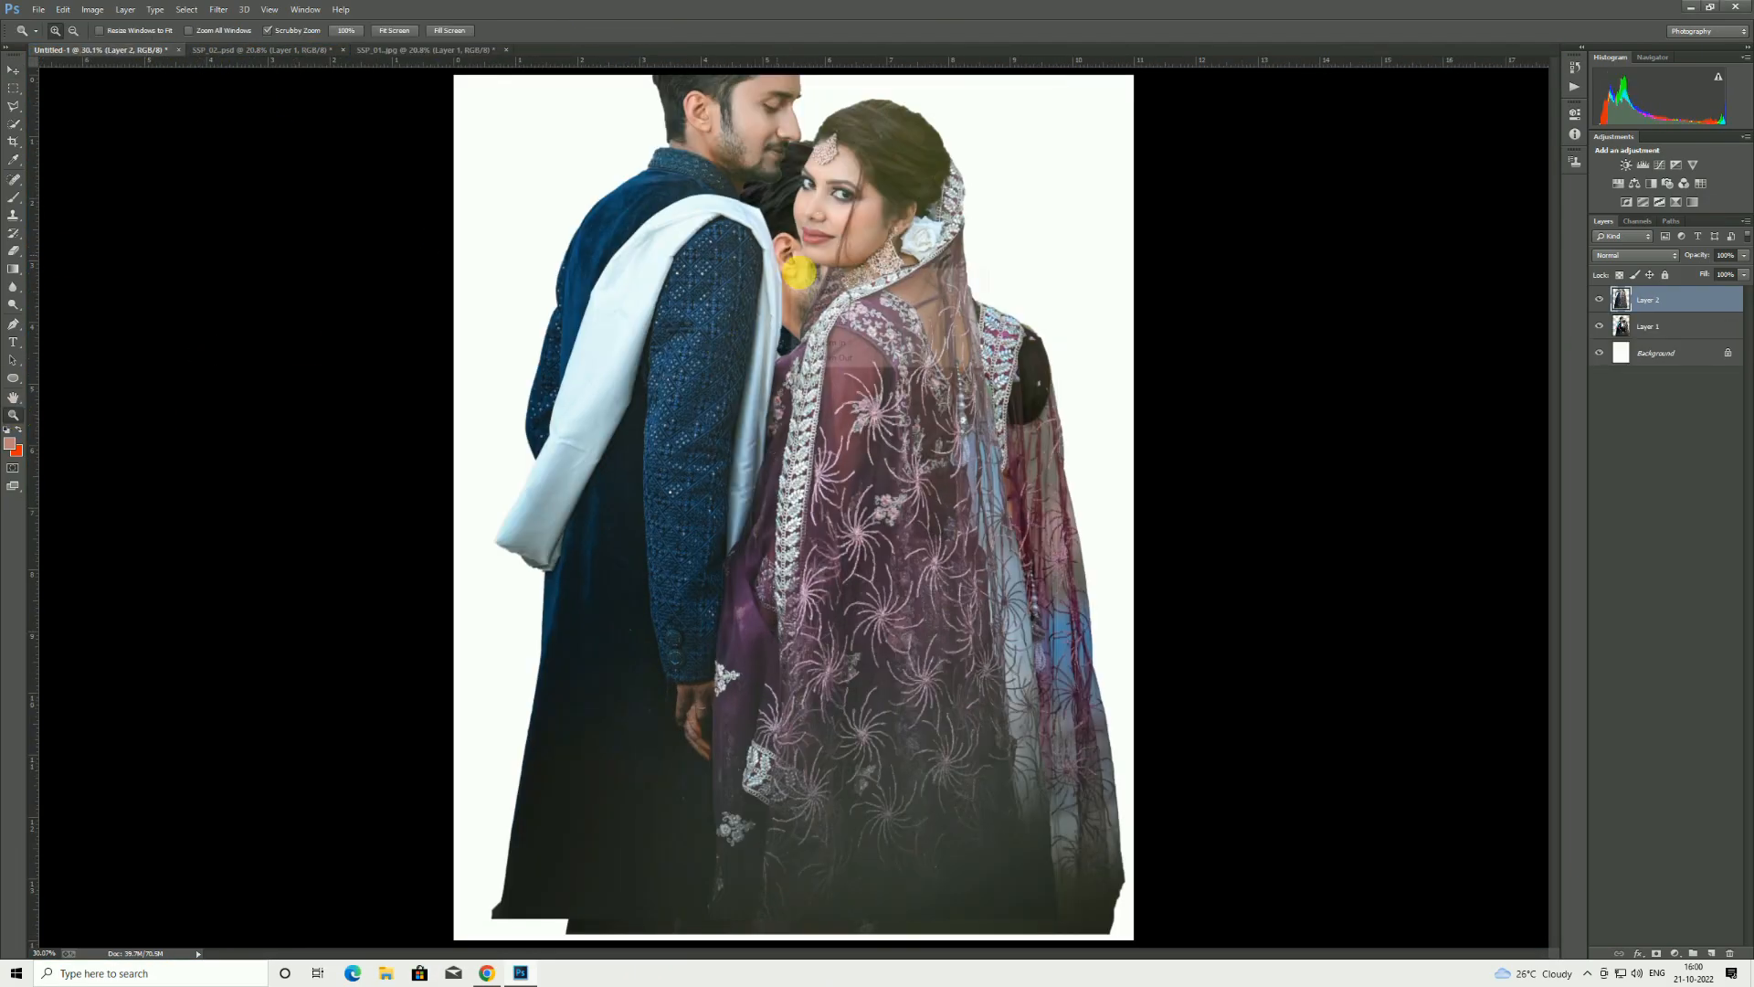
pyautogui.click(1599, 326)
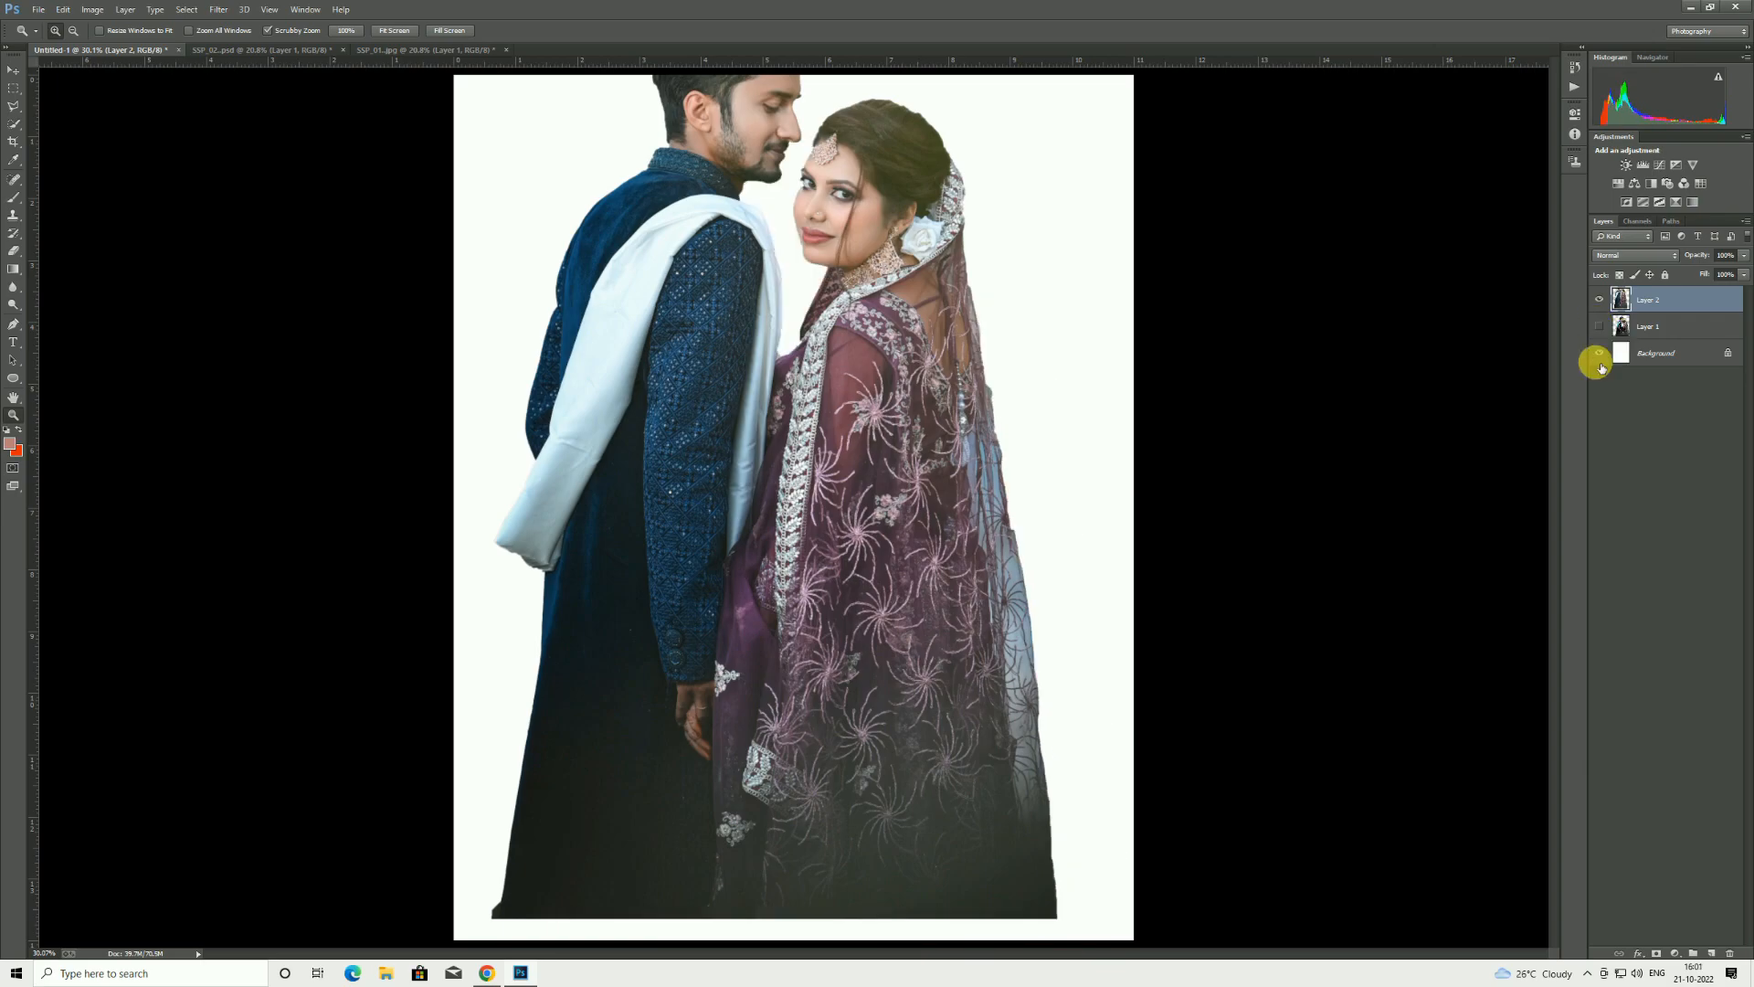
pyautogui.click(13, 70)
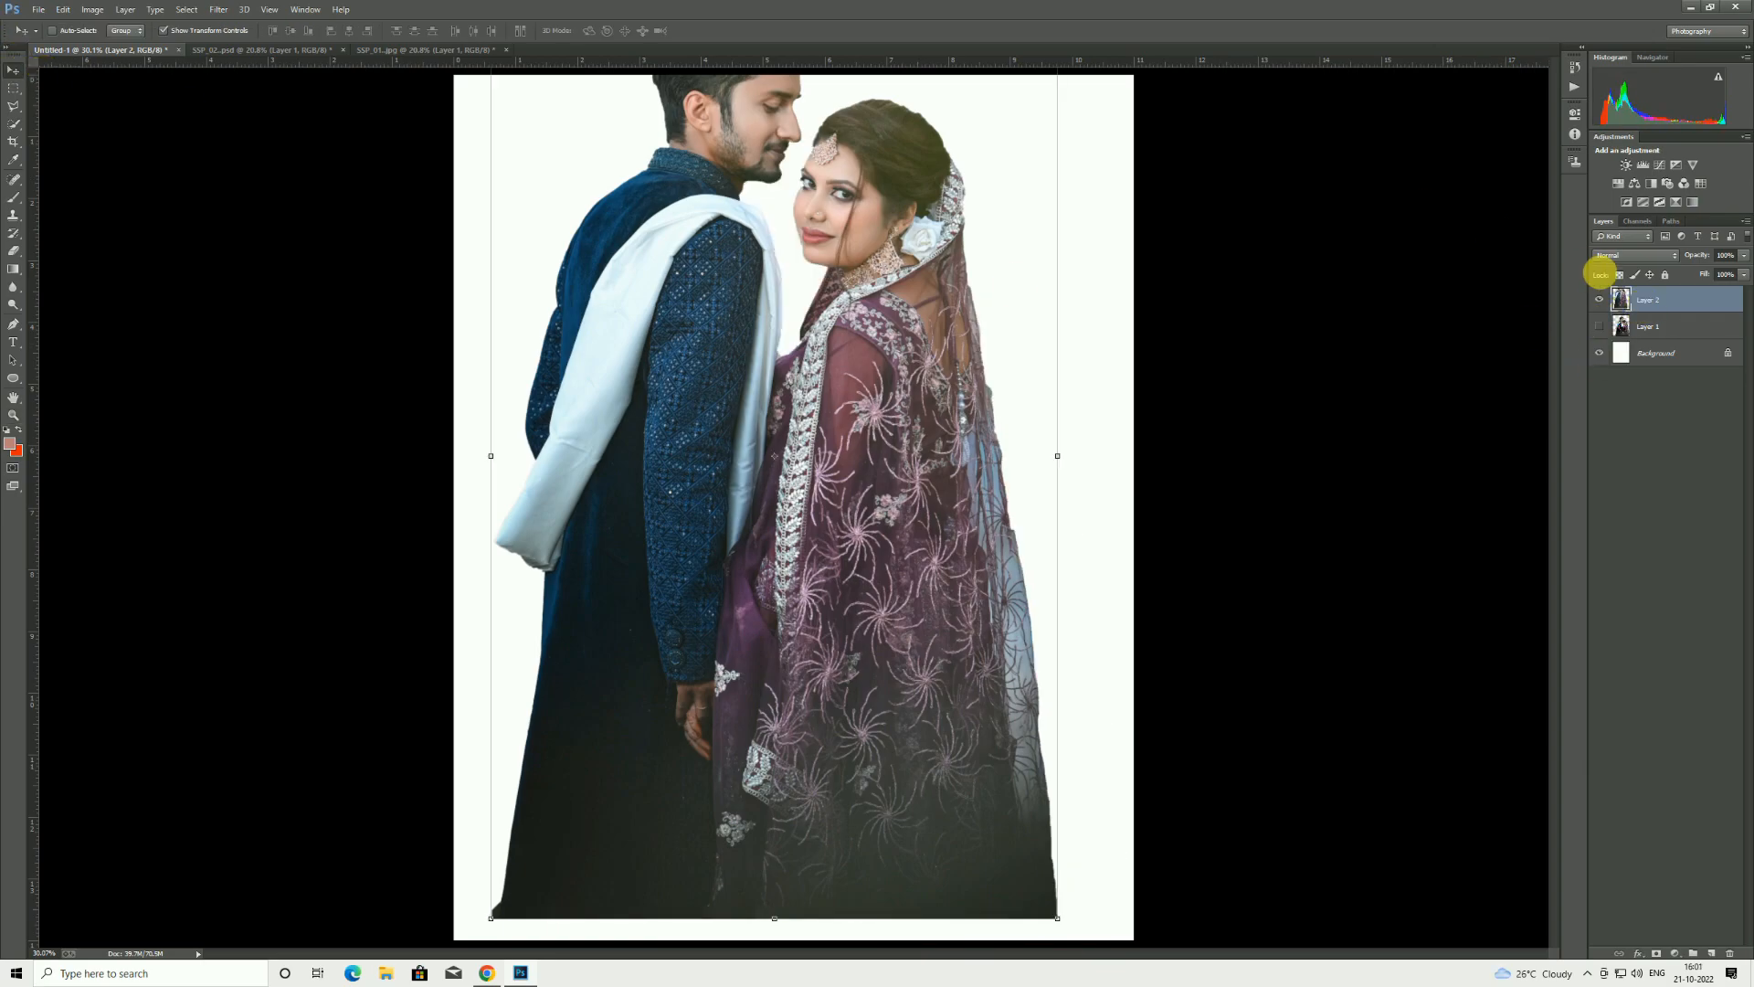
pyautogui.rightClick(1658, 297)
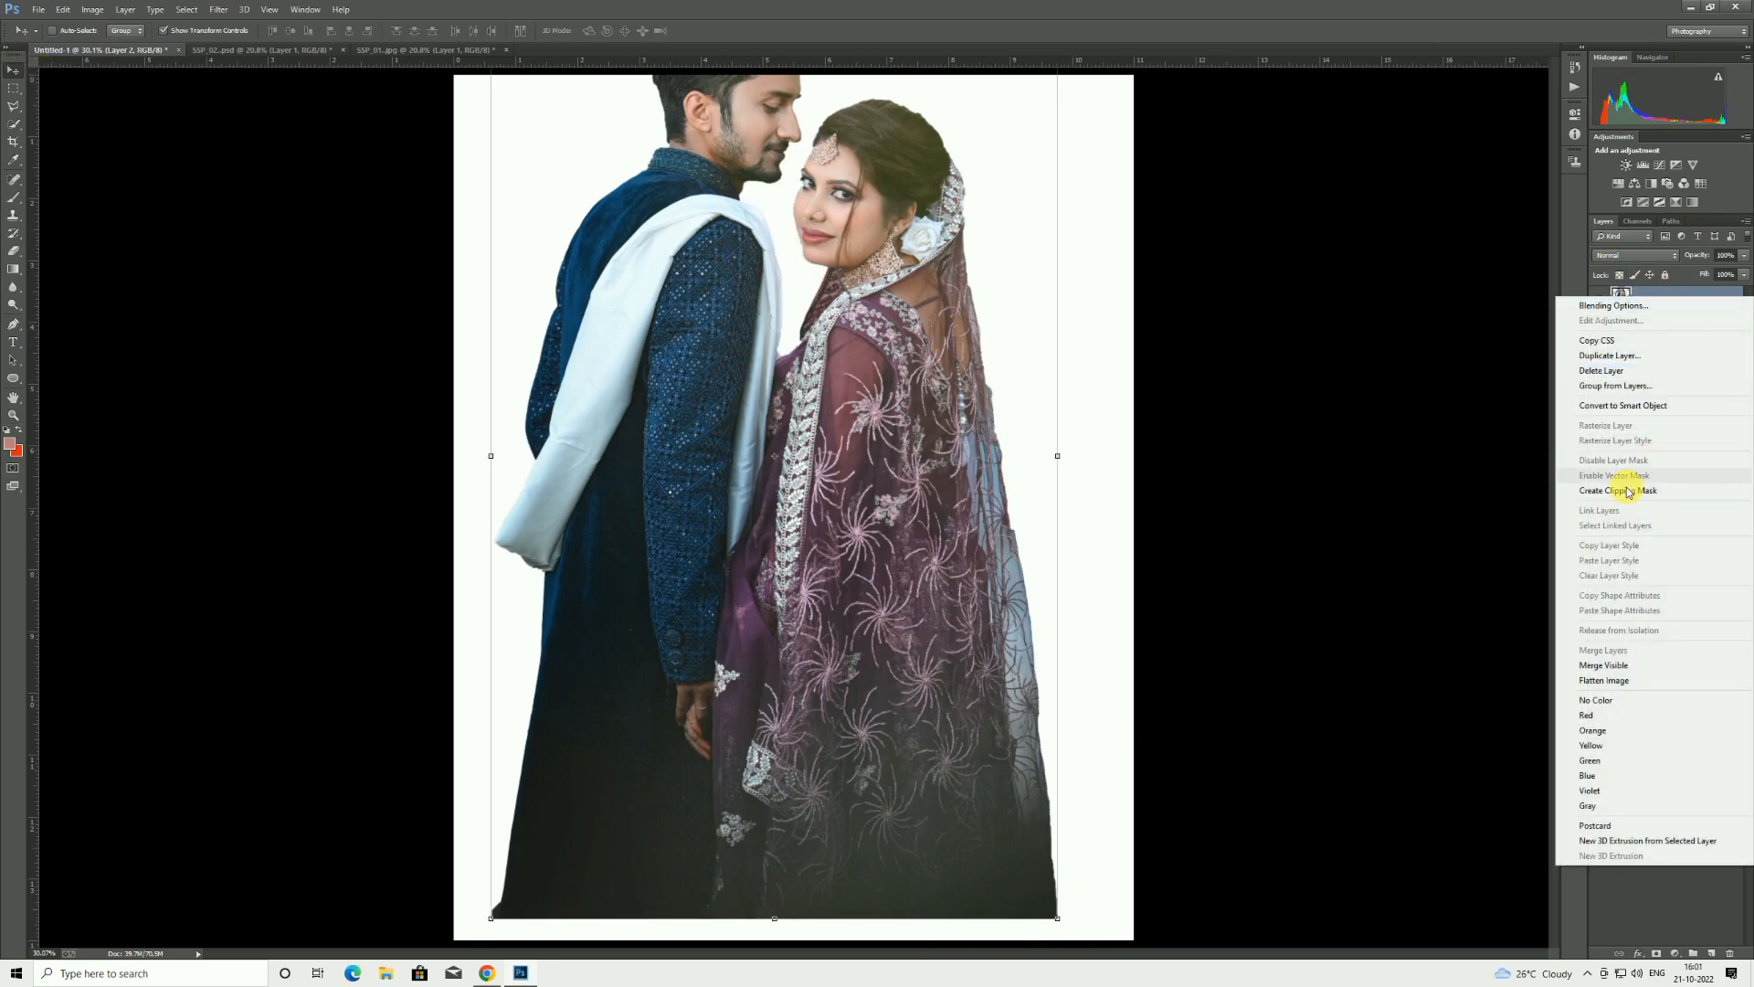
pyautogui.click(1631, 404)
# - Scale down the Layer 2 couple proportionally until both figures fit fully on the page, and apply the transform
pyautogui.moveTo(872, 248); pyautogui.dragTo(890, 359)
pyautogui.moveTo(1076, 104); pyautogui.dragTo(818, 534)
pyautogui.moveTo(716, 697); pyautogui.dragTo(791, 498)
pyautogui.click(477, 31)
# - Outline the stray edge beside the man's coat with the Polygonal Lasso and try to delete it from Layer 2
pyautogui.click(12, 415)
pyautogui.click(842, 805)
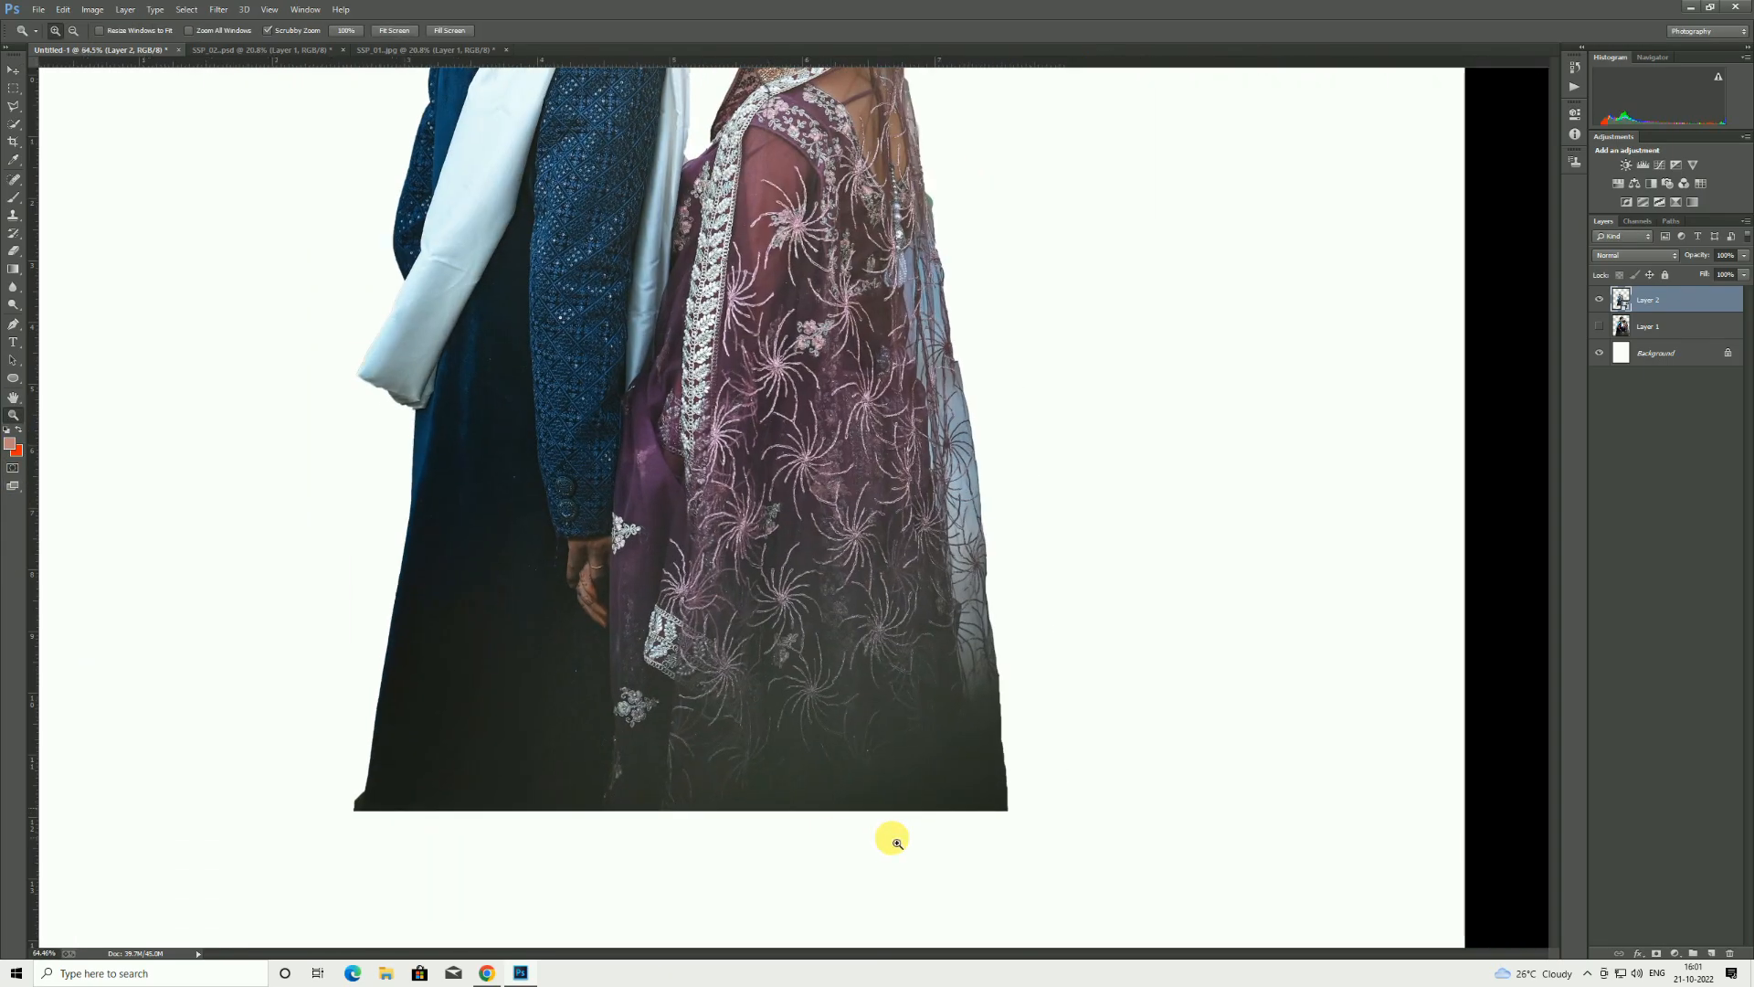
pyautogui.moveTo(877, 740); pyautogui.dragTo(807, 713)
pyautogui.click(15, 107)
pyautogui.click(486, 670)
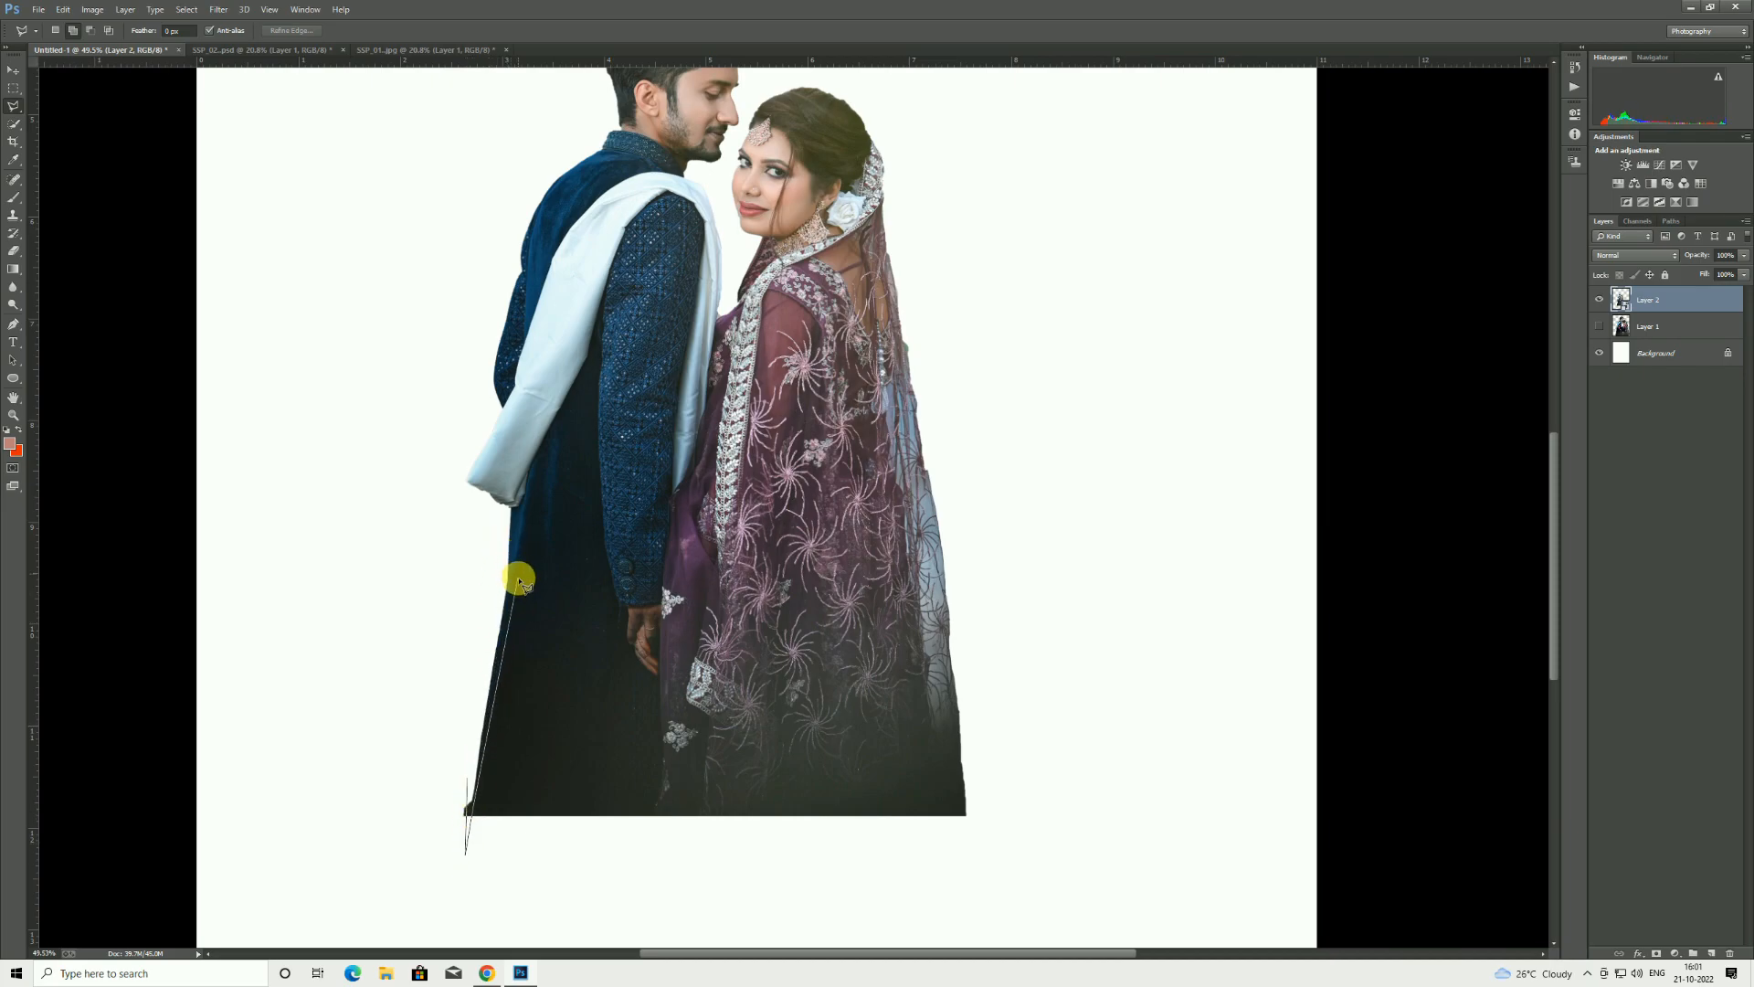
pyautogui.click(425, 493)
pyautogui.doubleClick(248, 543)
pyautogui.press('Delete')
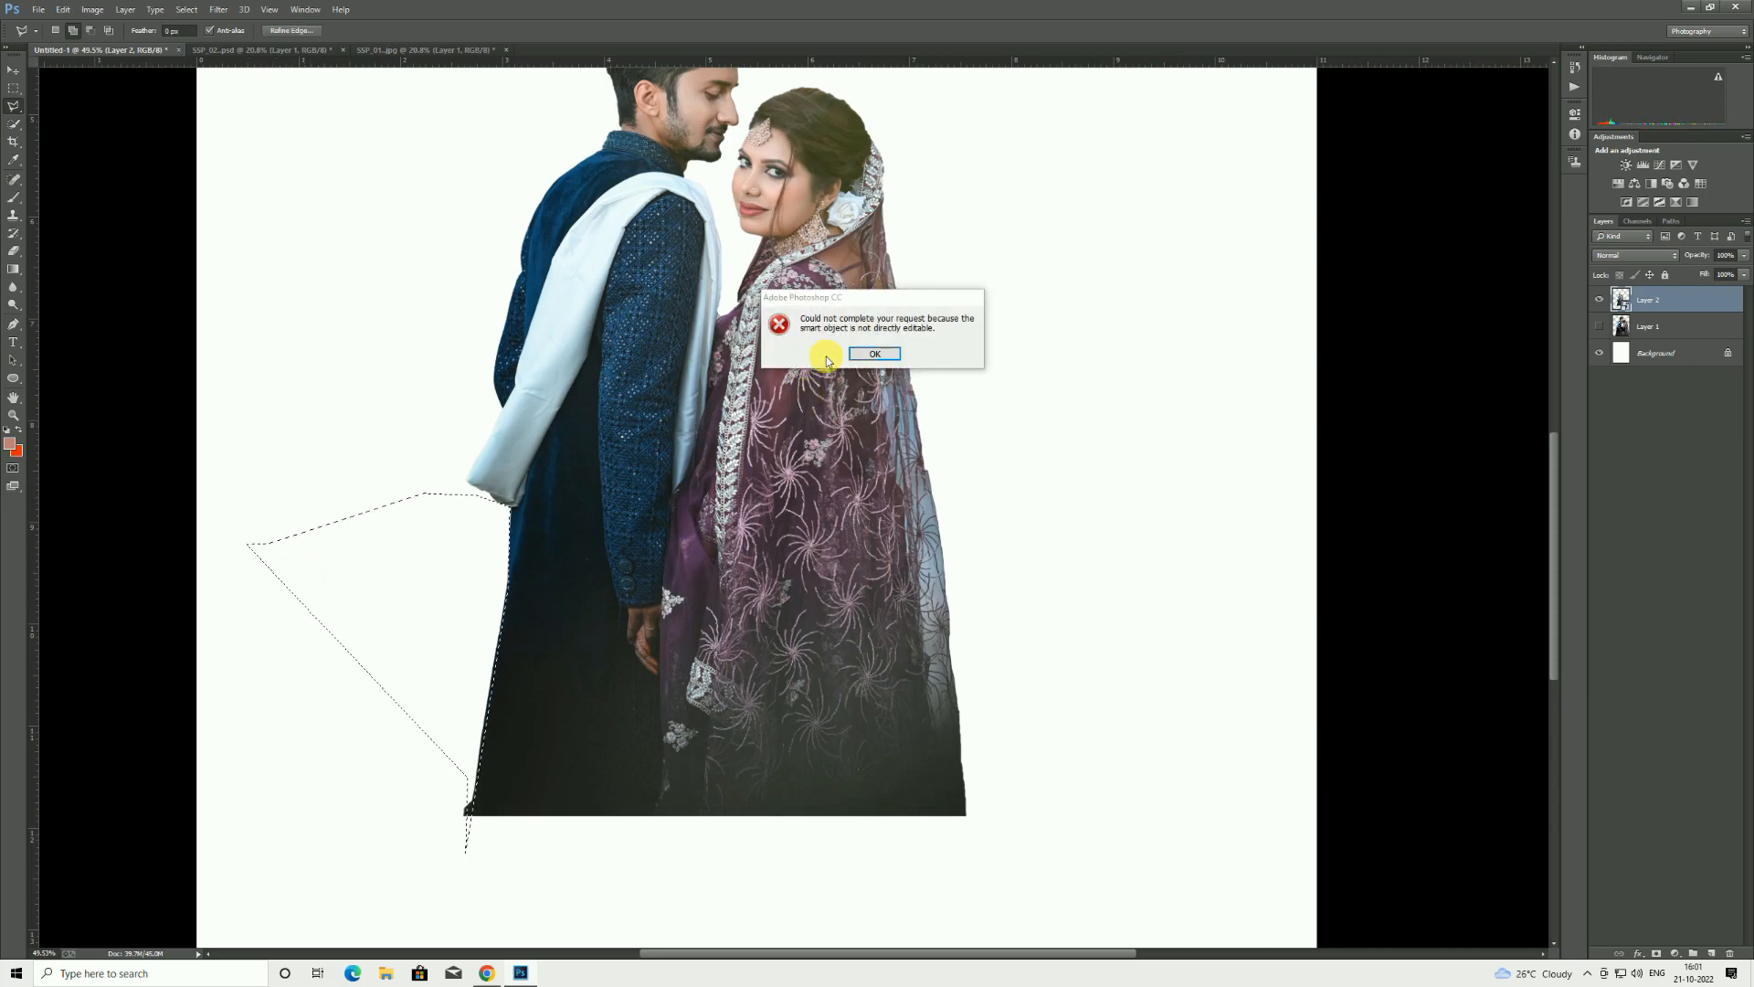
pyautogui.click(873, 354)
# - Rasterize Layer 2, delete the lassoed stray pixels at the outer bottom corner of the man's coat, and deselect
pyautogui.rightClick(1684, 297)
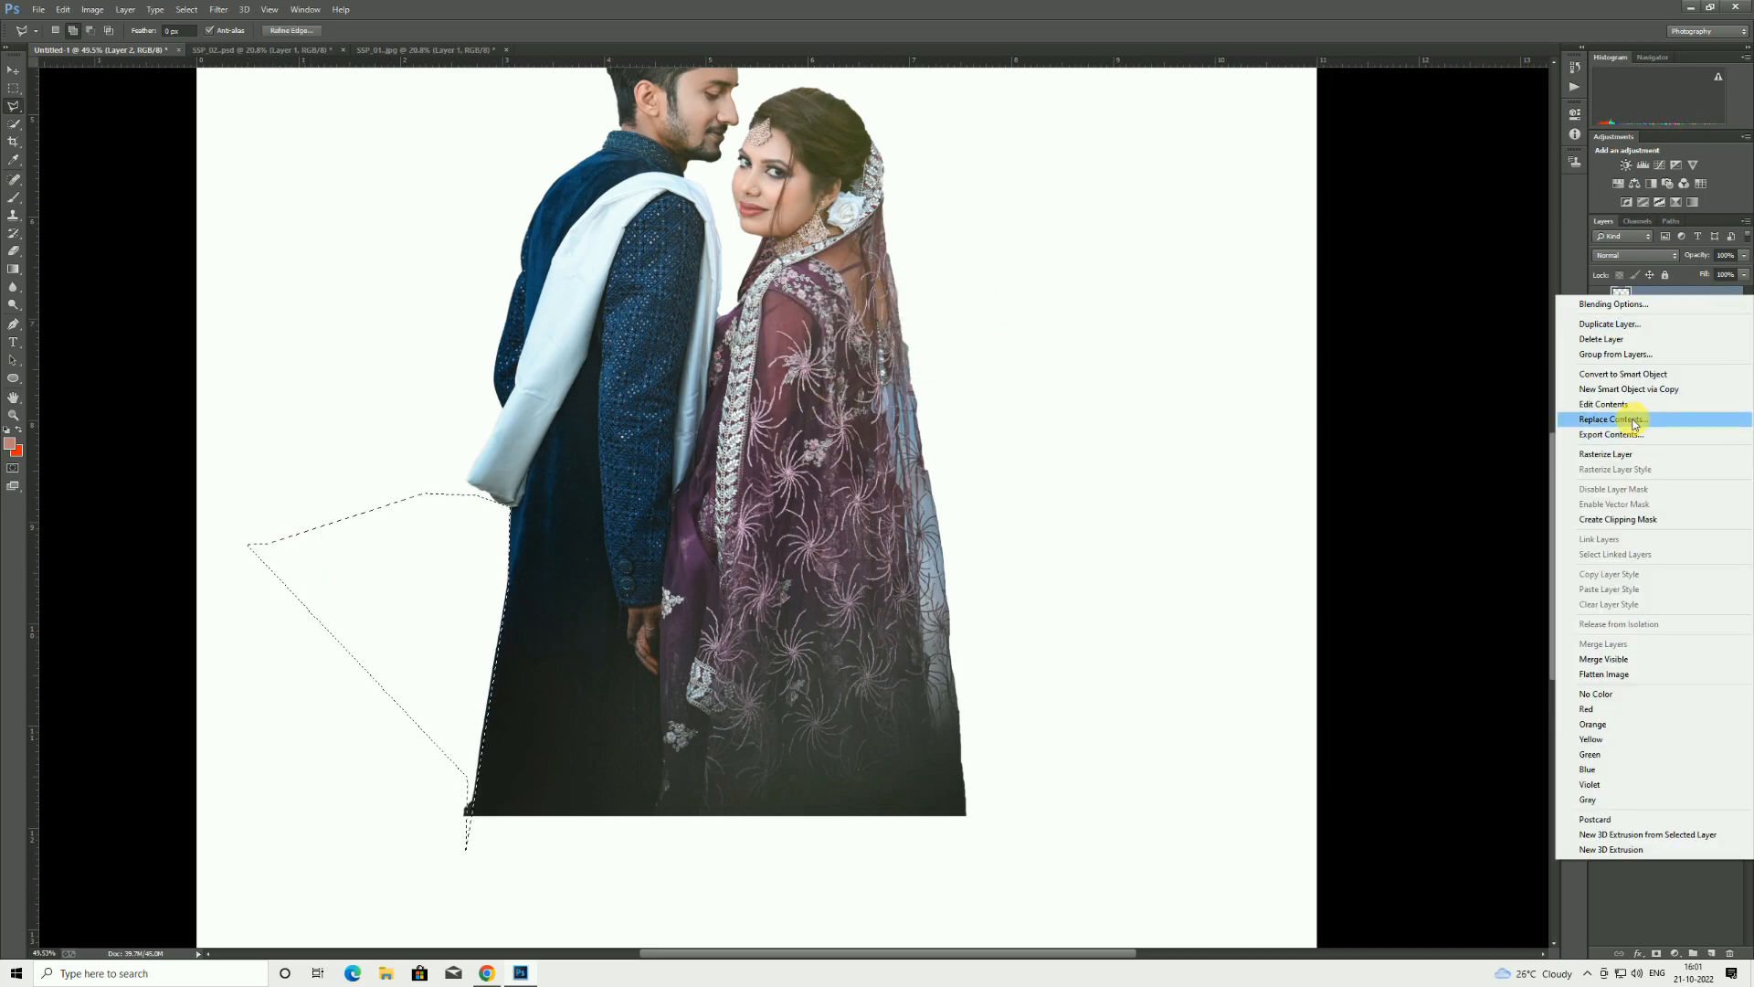
pyautogui.click(1605, 455)
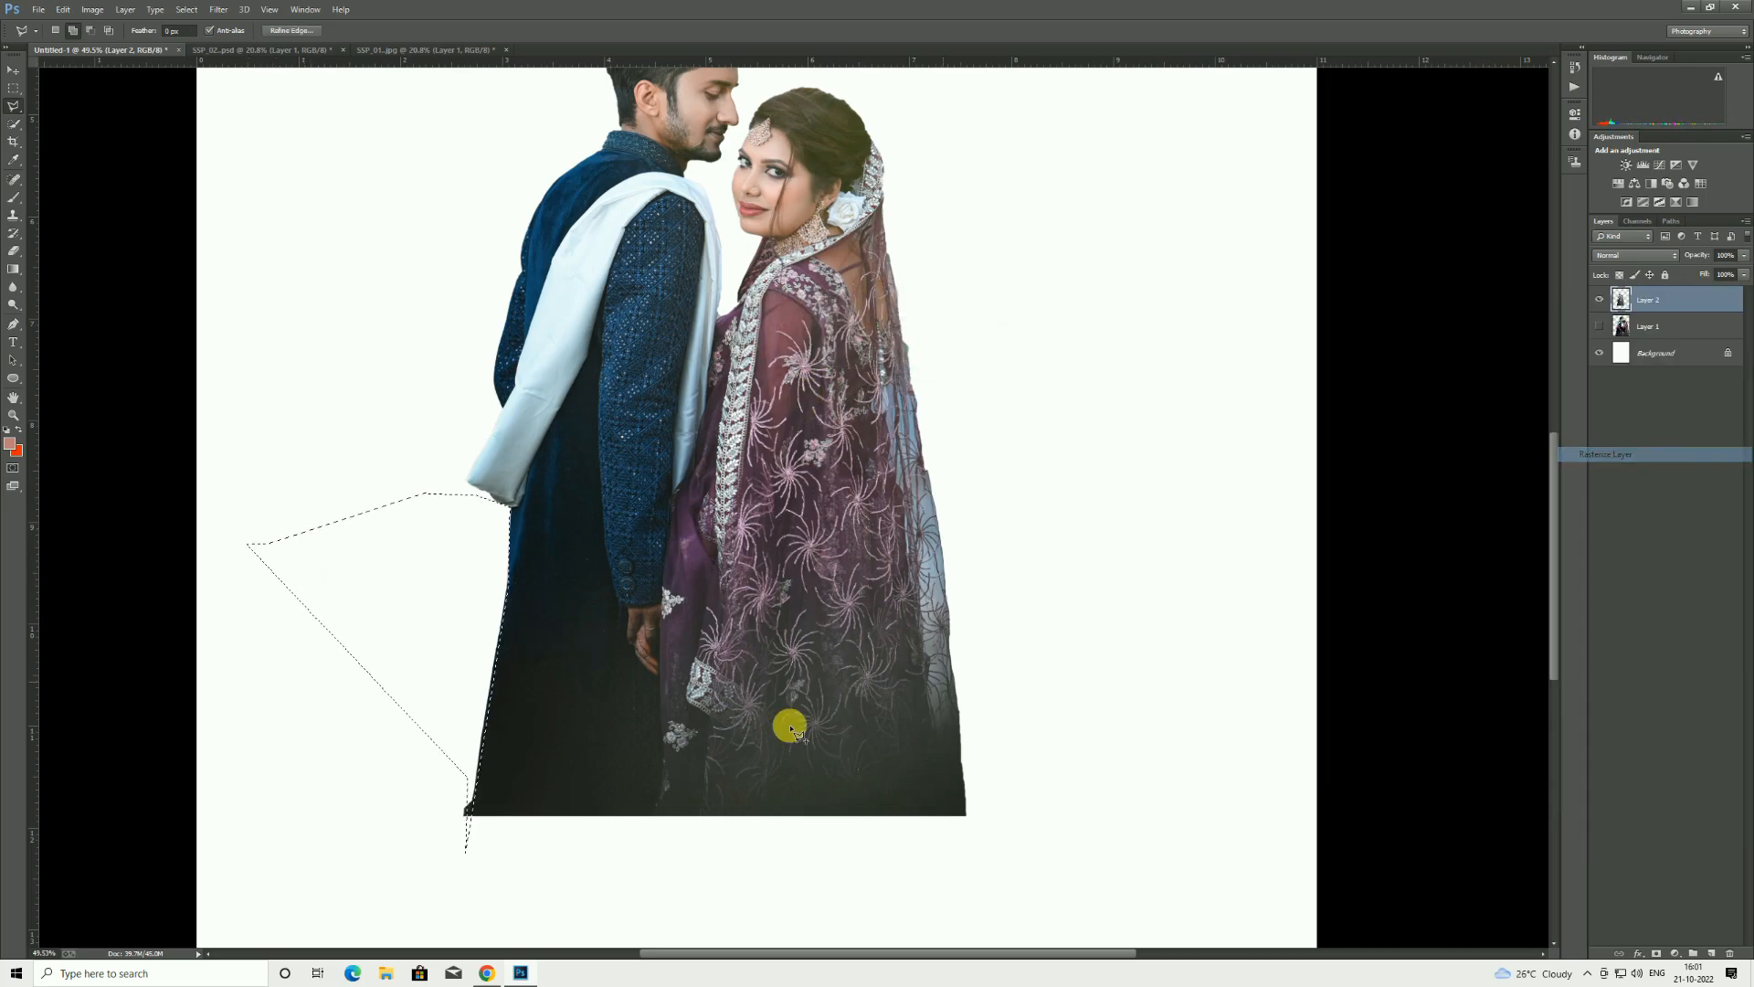
pyautogui.click(472, 721)
pyautogui.click(475, 870)
pyautogui.click(410, 781)
pyautogui.doubleClick(395, 689)
pyautogui.press('Delete')
pyautogui.hotkey('ctrl', 'd')
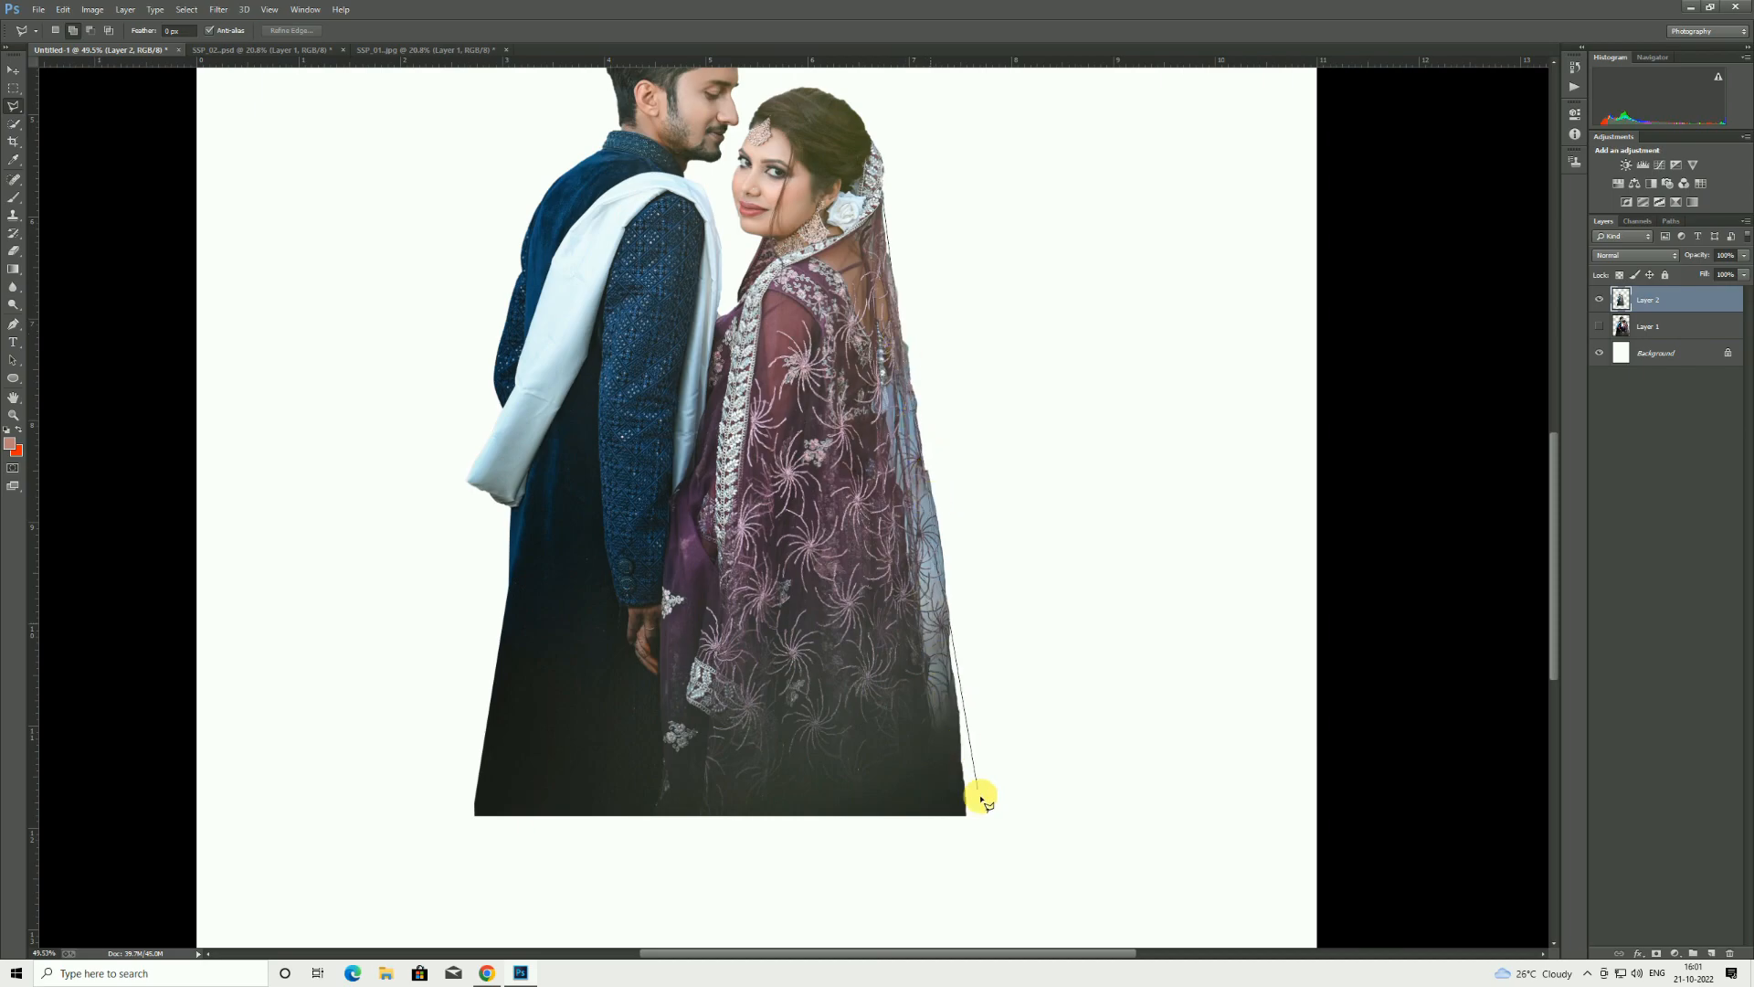
# - Trim the uneven outer edge of the woman's veil with a Polygonal Lasso selection and deselect
pyautogui.click(971, 852)
pyautogui.click(1122, 589)
pyautogui.doubleClick(1110, 288)
pyautogui.rightClick(1130, 279)
pyautogui.click(1138, 287)
# - Clean up the area just above the man's hair with a Polygonal Lasso selection and deselect
pyautogui.scroll(5, 803, 329)
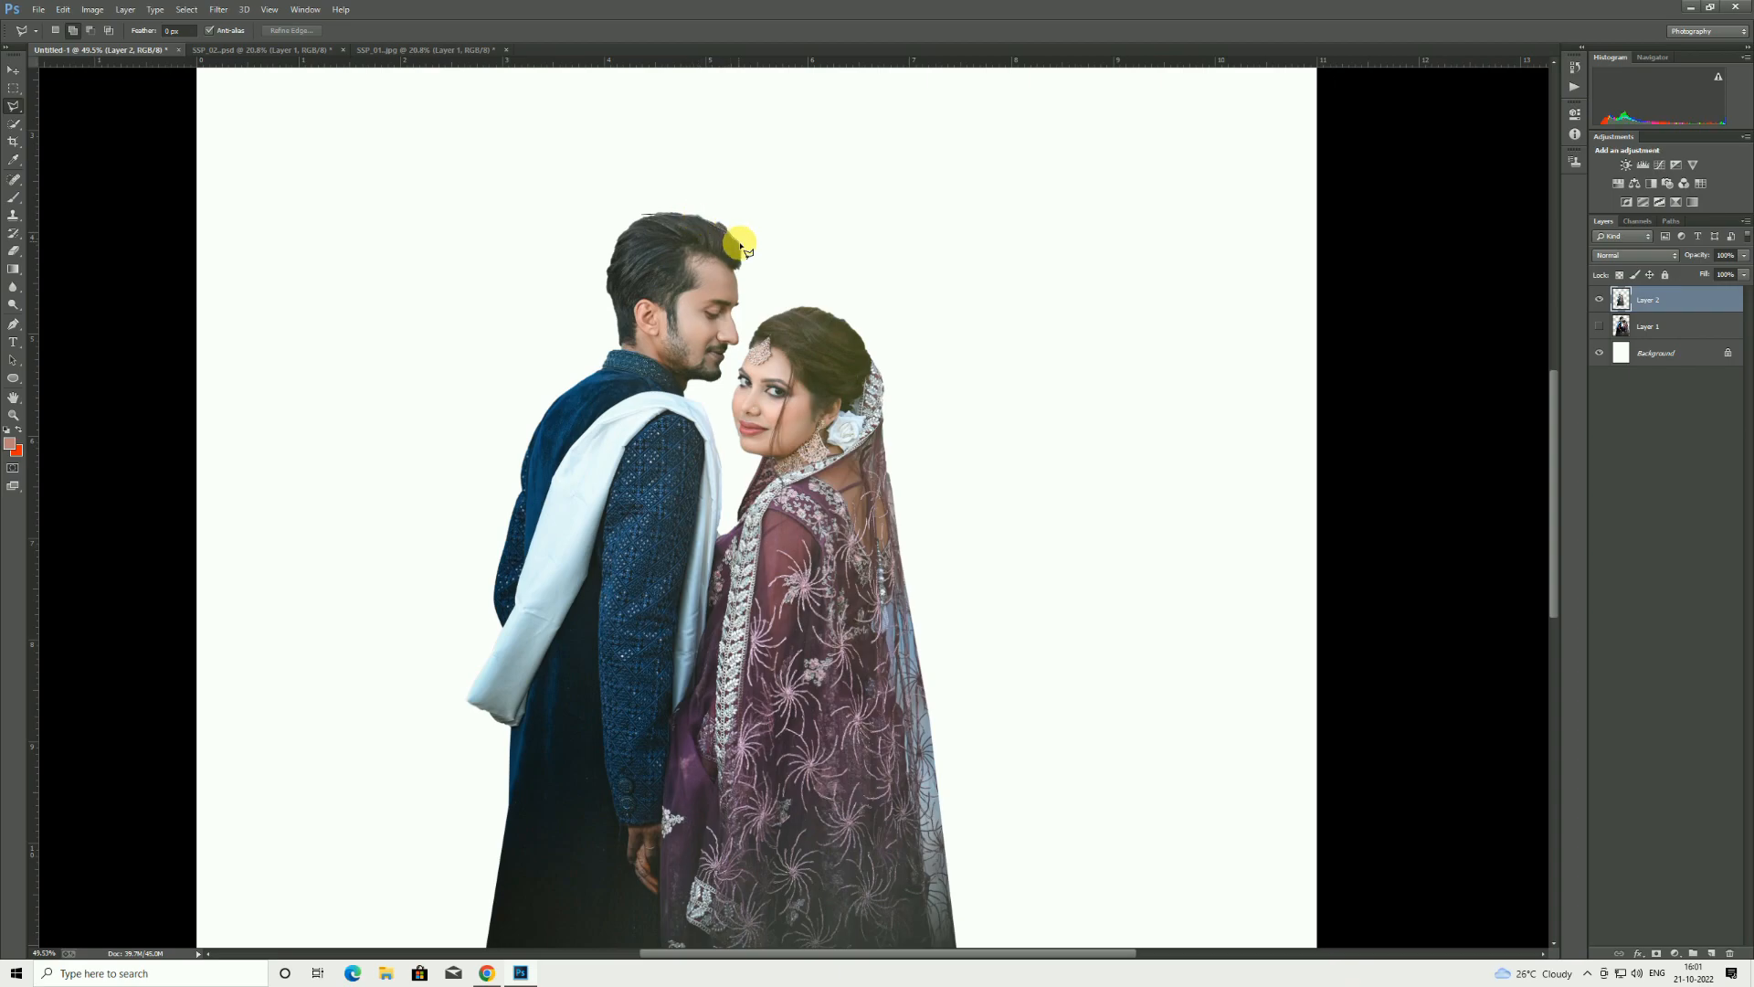
pyautogui.click(740, 183)
pyautogui.click(663, 112)
pyautogui.doubleClick(637, 107)
pyautogui.rightClick(772, 156)
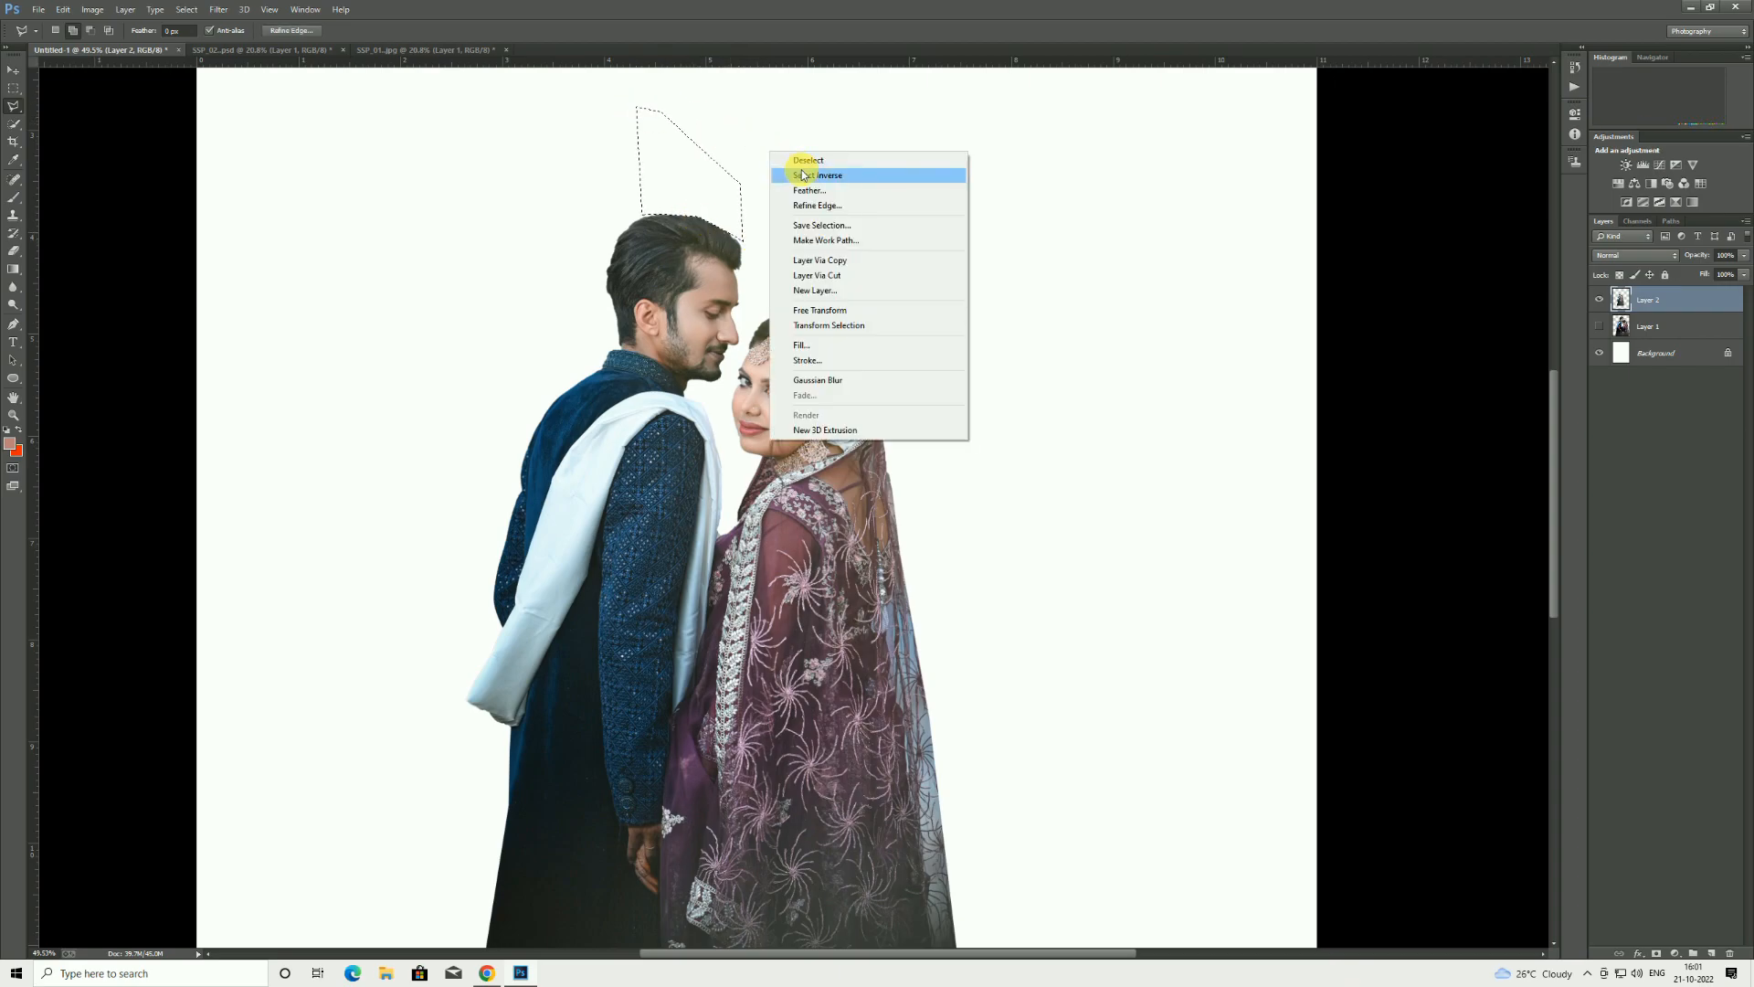
pyautogui.click(801, 162)
# - Fit the page in view and move the couple down so their clothes meet the page's bottom edge
pyautogui.scroll(-3, 947, 375)
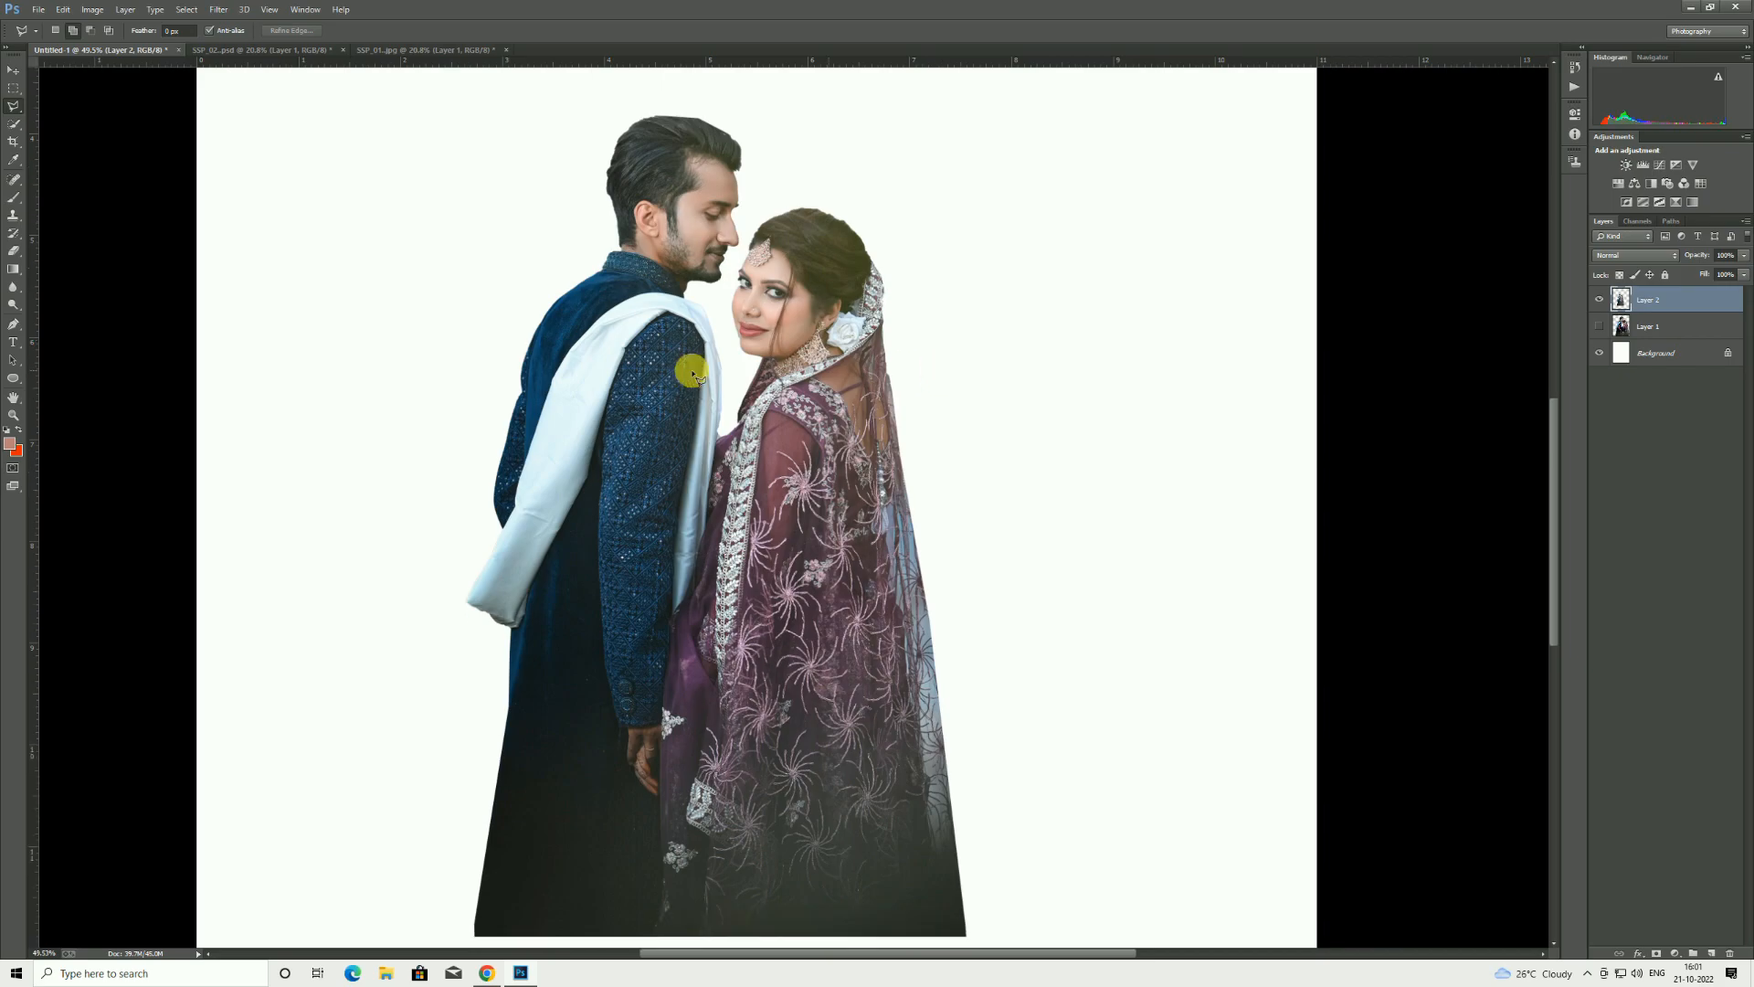
pyautogui.scroll(1, 571, 253)
pyautogui.click(14, 413)
pyautogui.hotkey('ctrl', '0')
pyautogui.click(13, 68)
pyautogui.moveTo(830, 403); pyautogui.dragTo(861, 539)
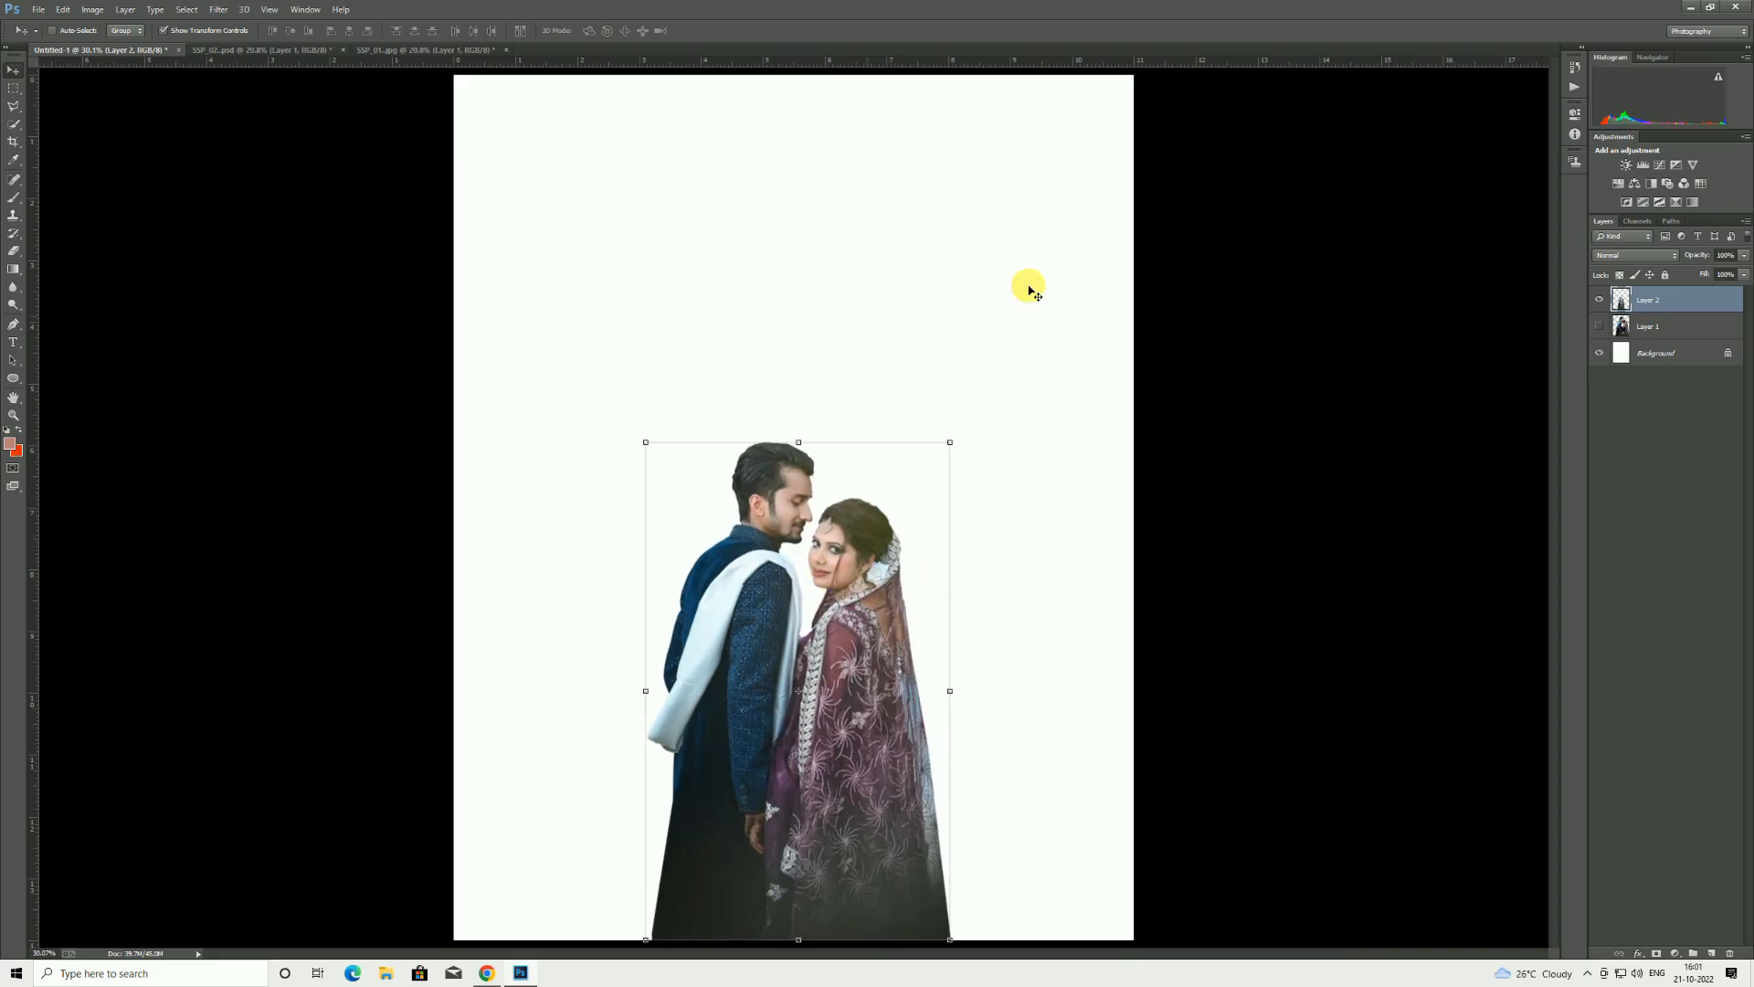
# - Place the misty mountain photo pexels-q-hung-pham-5912965 as an embedded image directly above the Background layer
pyautogui.click(1649, 353)
pyautogui.click(38, 10)
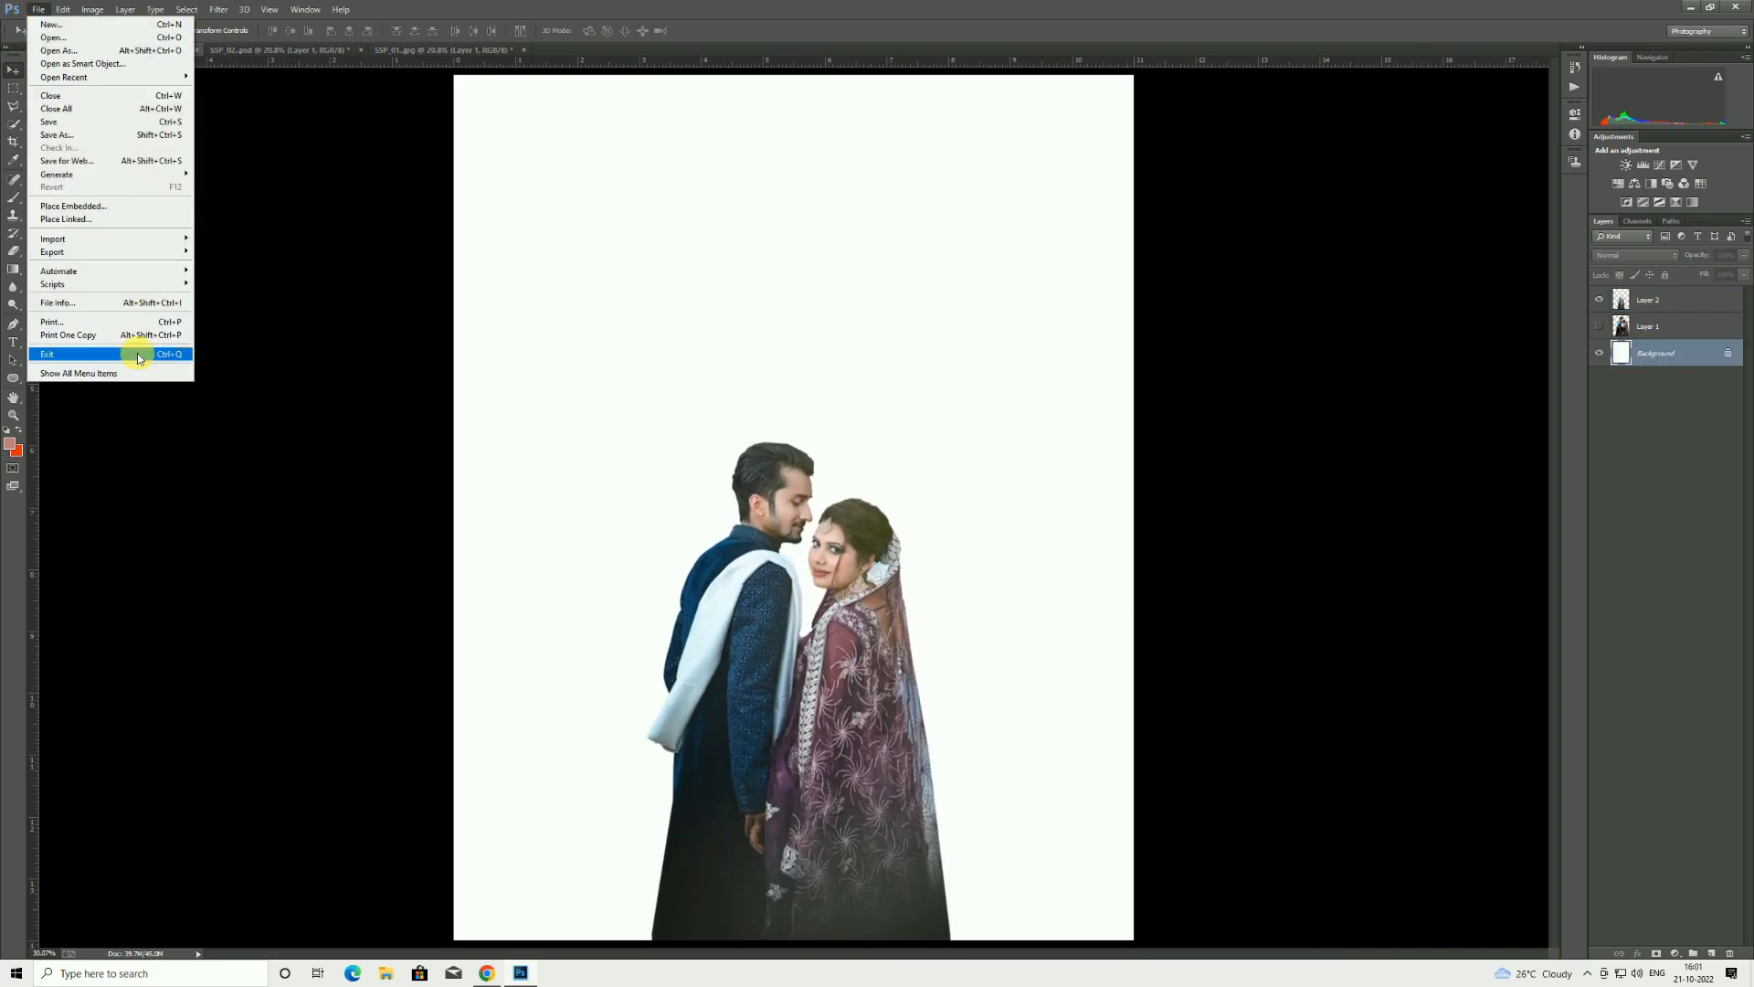
pyautogui.click(86, 206)
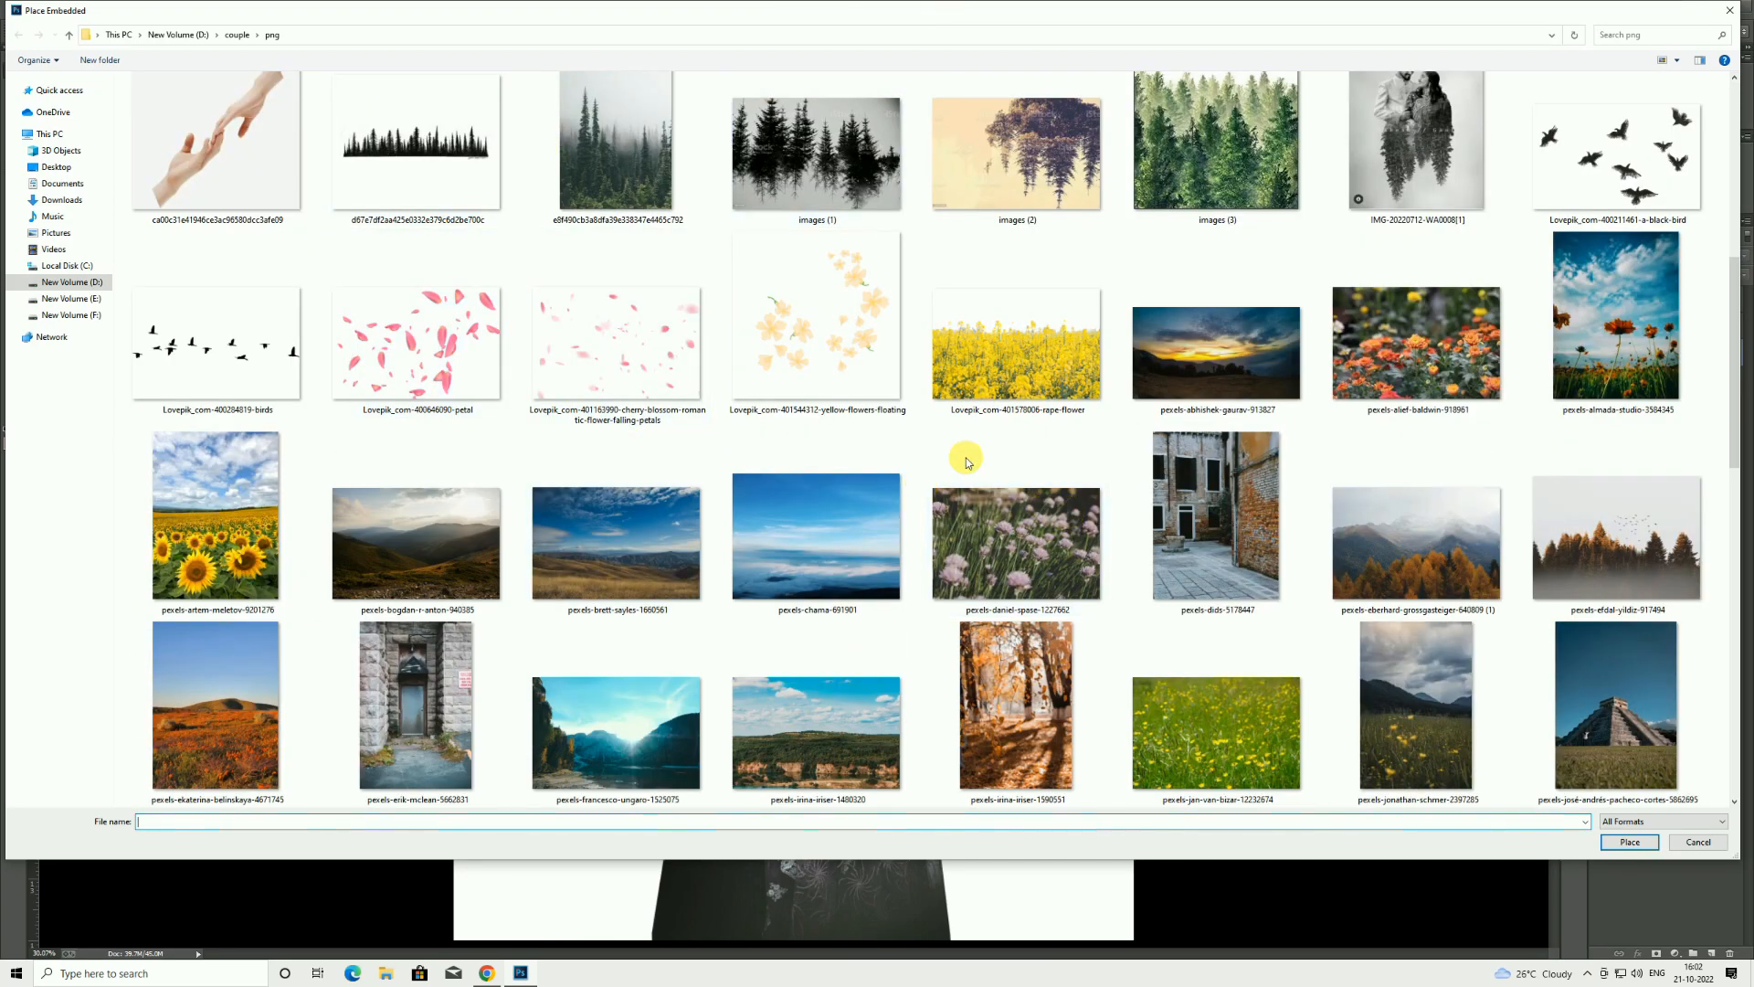
pyautogui.scroll(-3, 1435, 457)
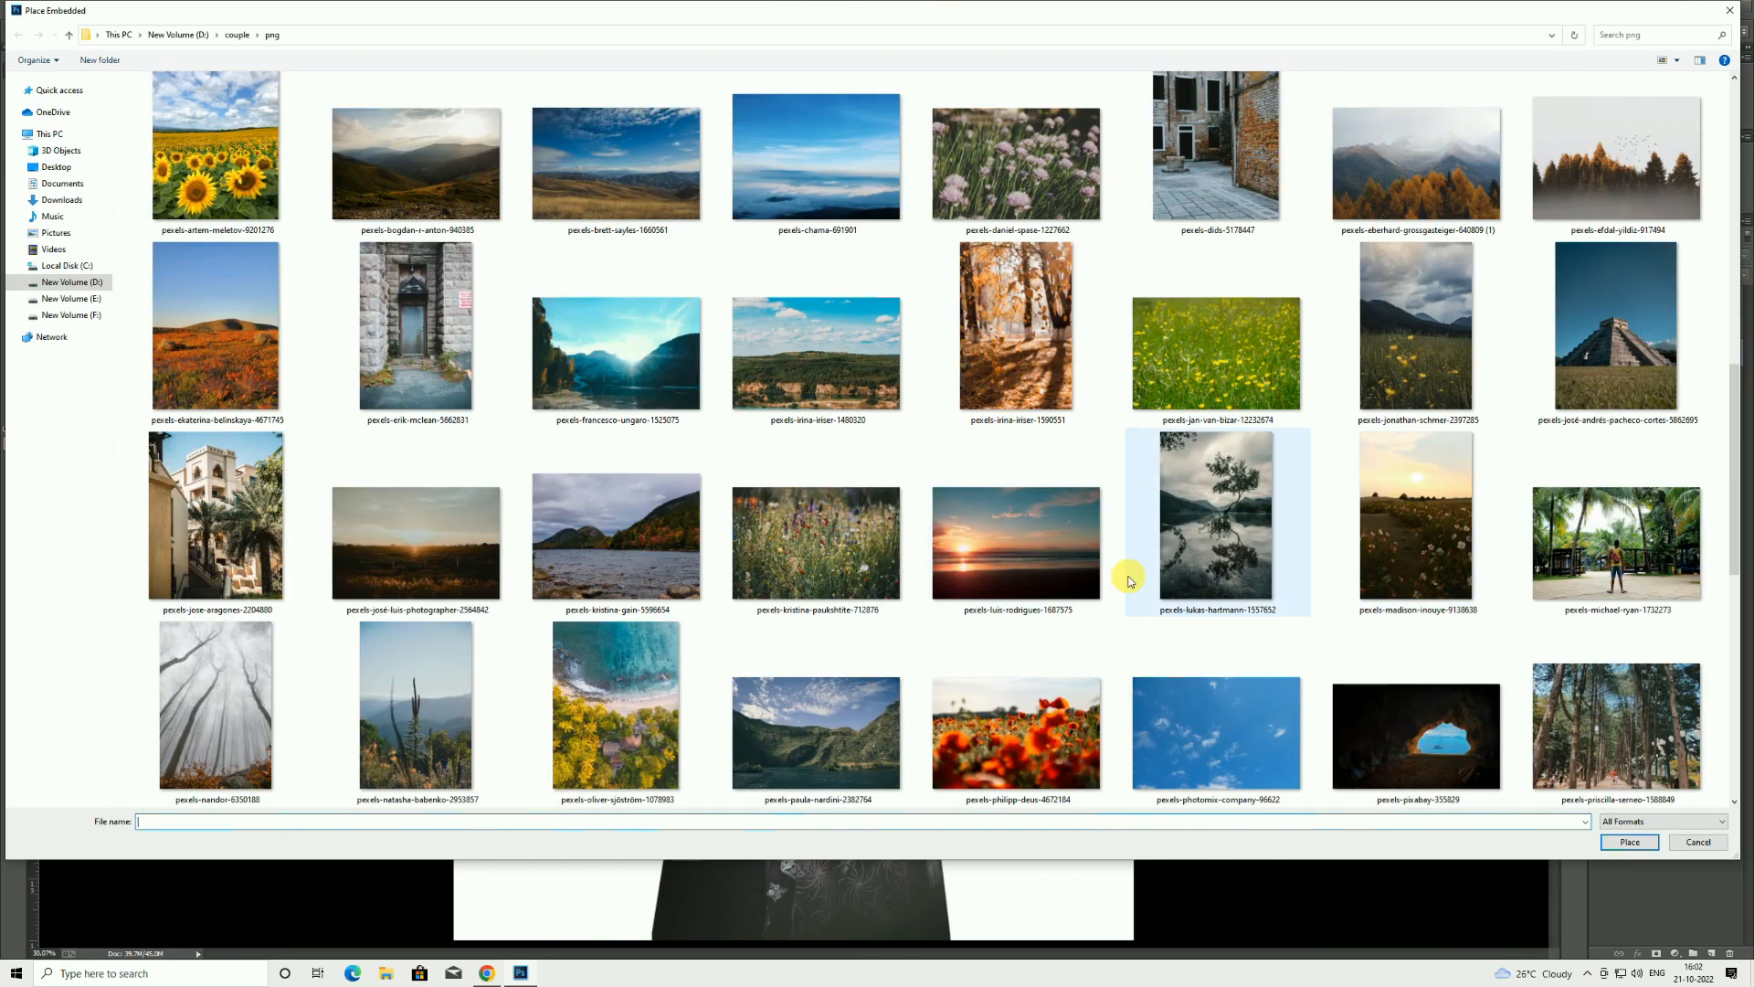
pyautogui.scroll(-3, 1146, 537)
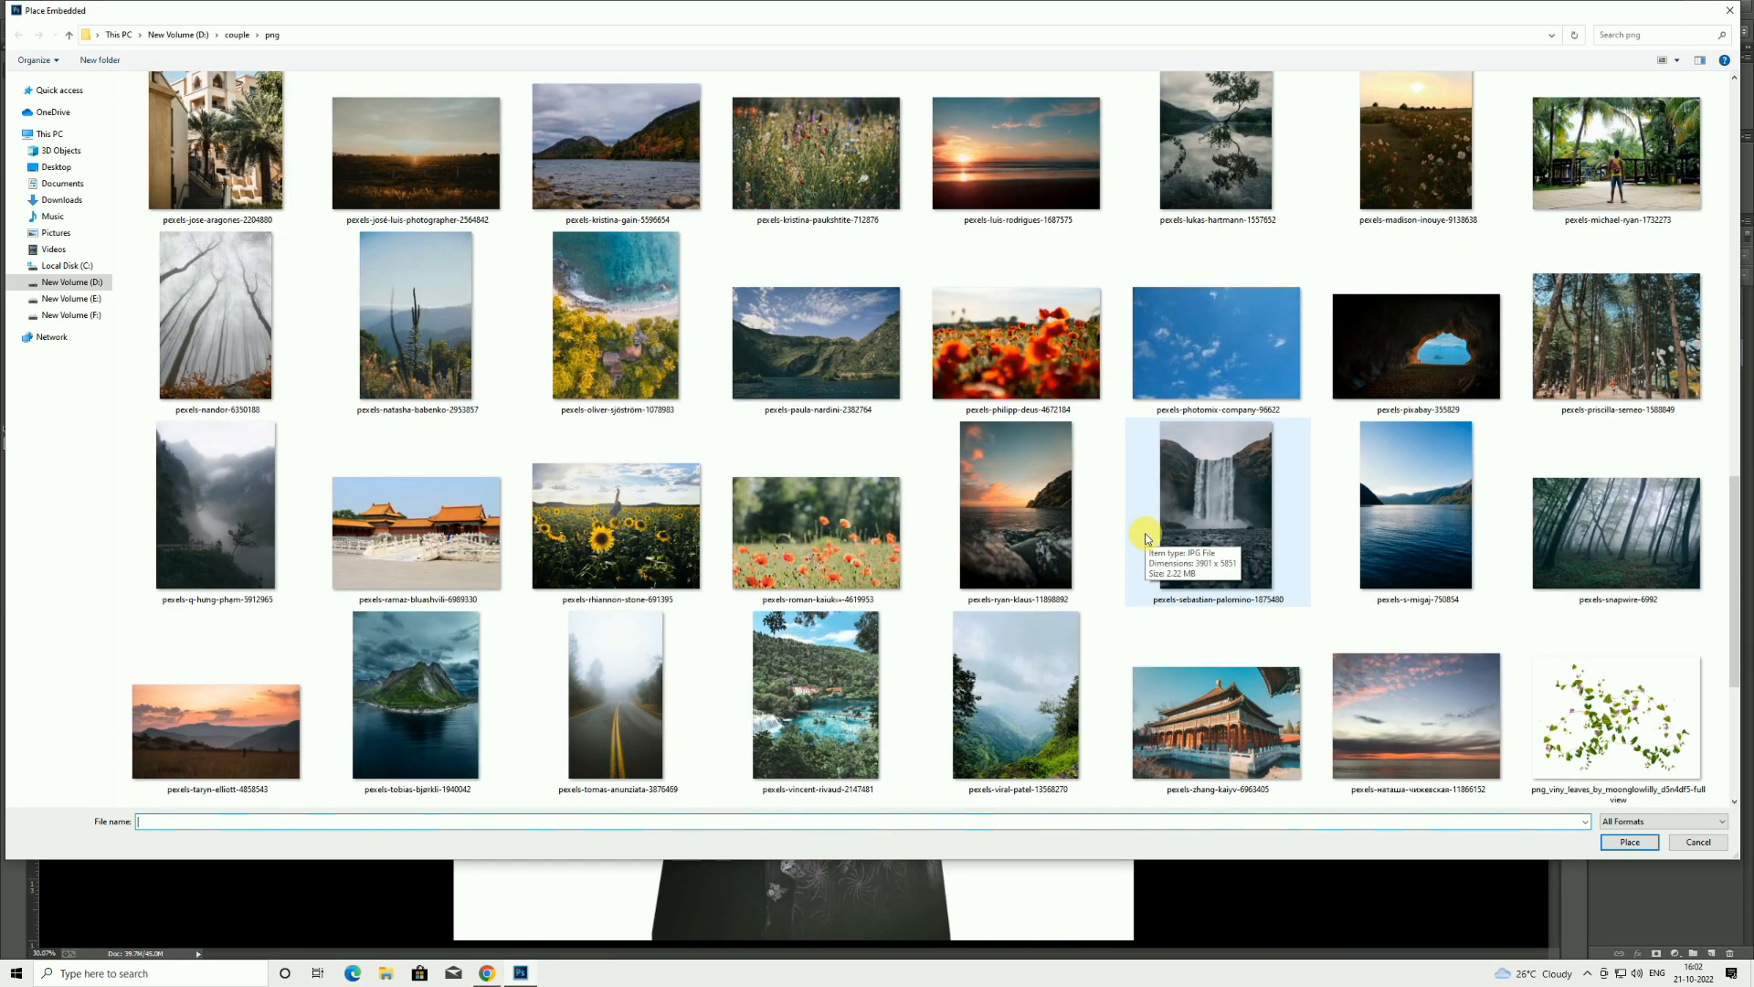
pyautogui.scroll(-3, 1144, 538)
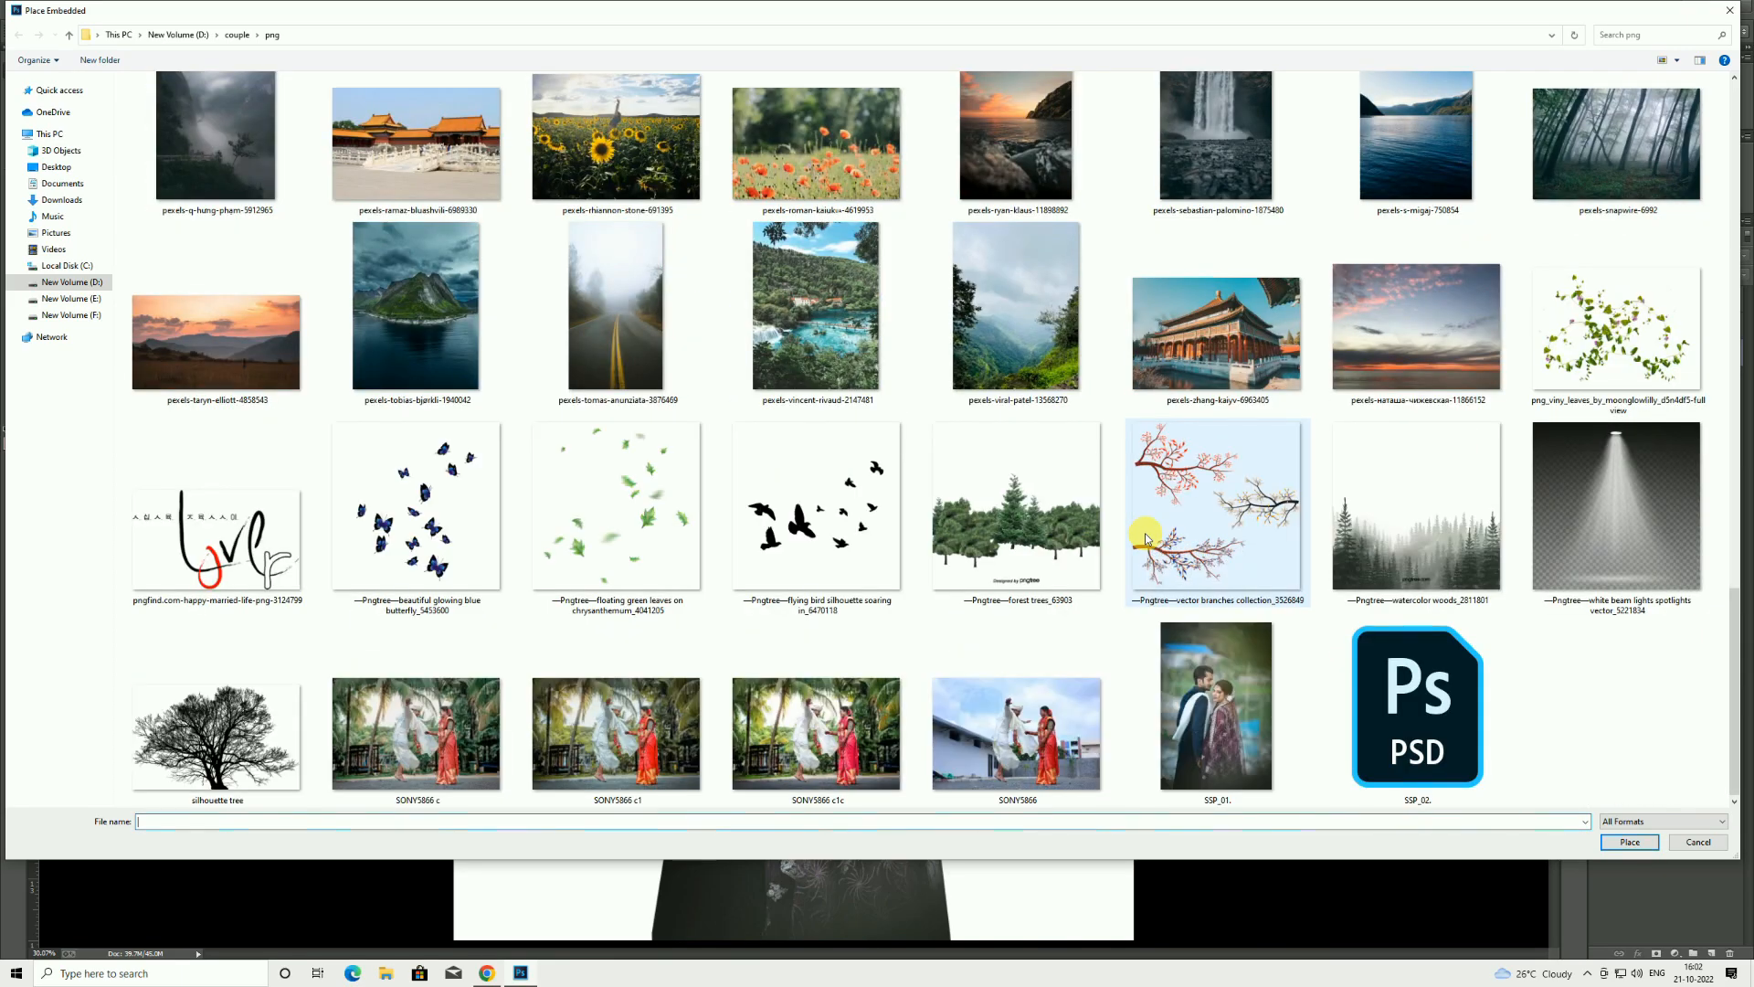
pyautogui.doubleClick(263, 151)
# - Enlarge and reposition the mountain photo so it covers the whole page, and apply the placement
pyautogui.moveTo(940, 531); pyautogui.dragTo(880, 392)
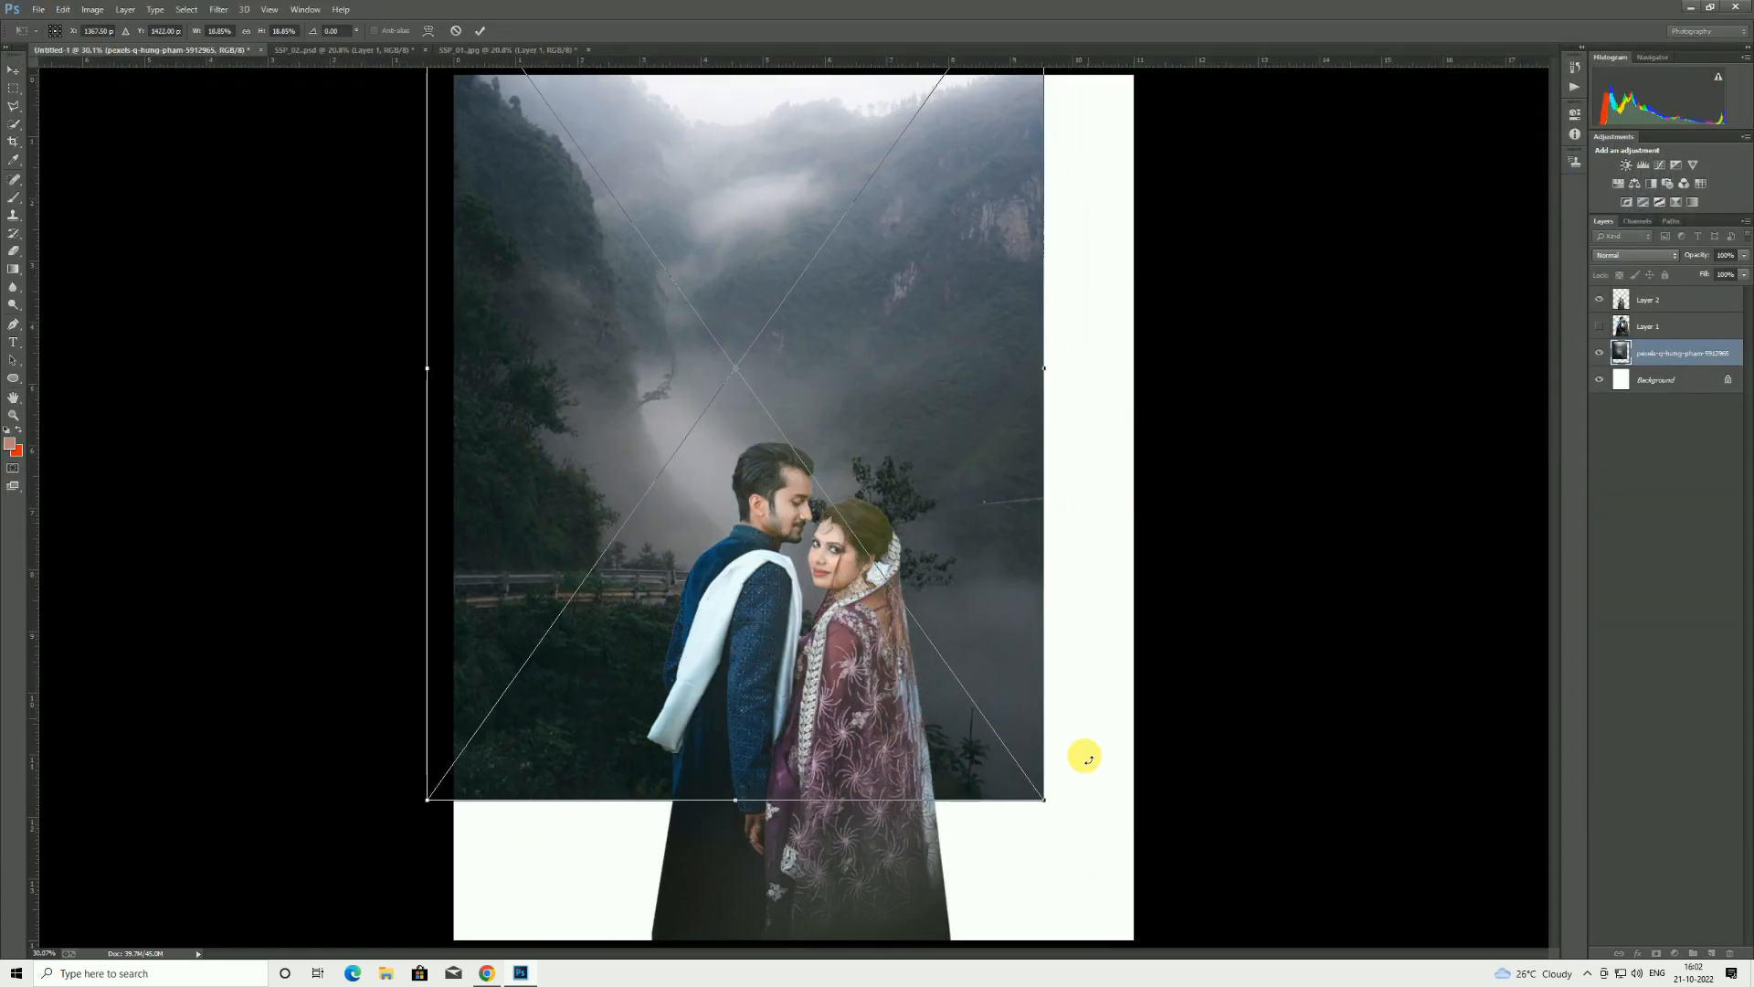
pyautogui.moveTo(1048, 803); pyautogui.dragTo(1124, 889)
pyautogui.moveTo(1010, 603); pyautogui.dragTo(1011, 668)
pyautogui.click(479, 31)
# - Apply a light Gaussian Blur to the mountain photo as a smart filter
pyautogui.click(218, 9)
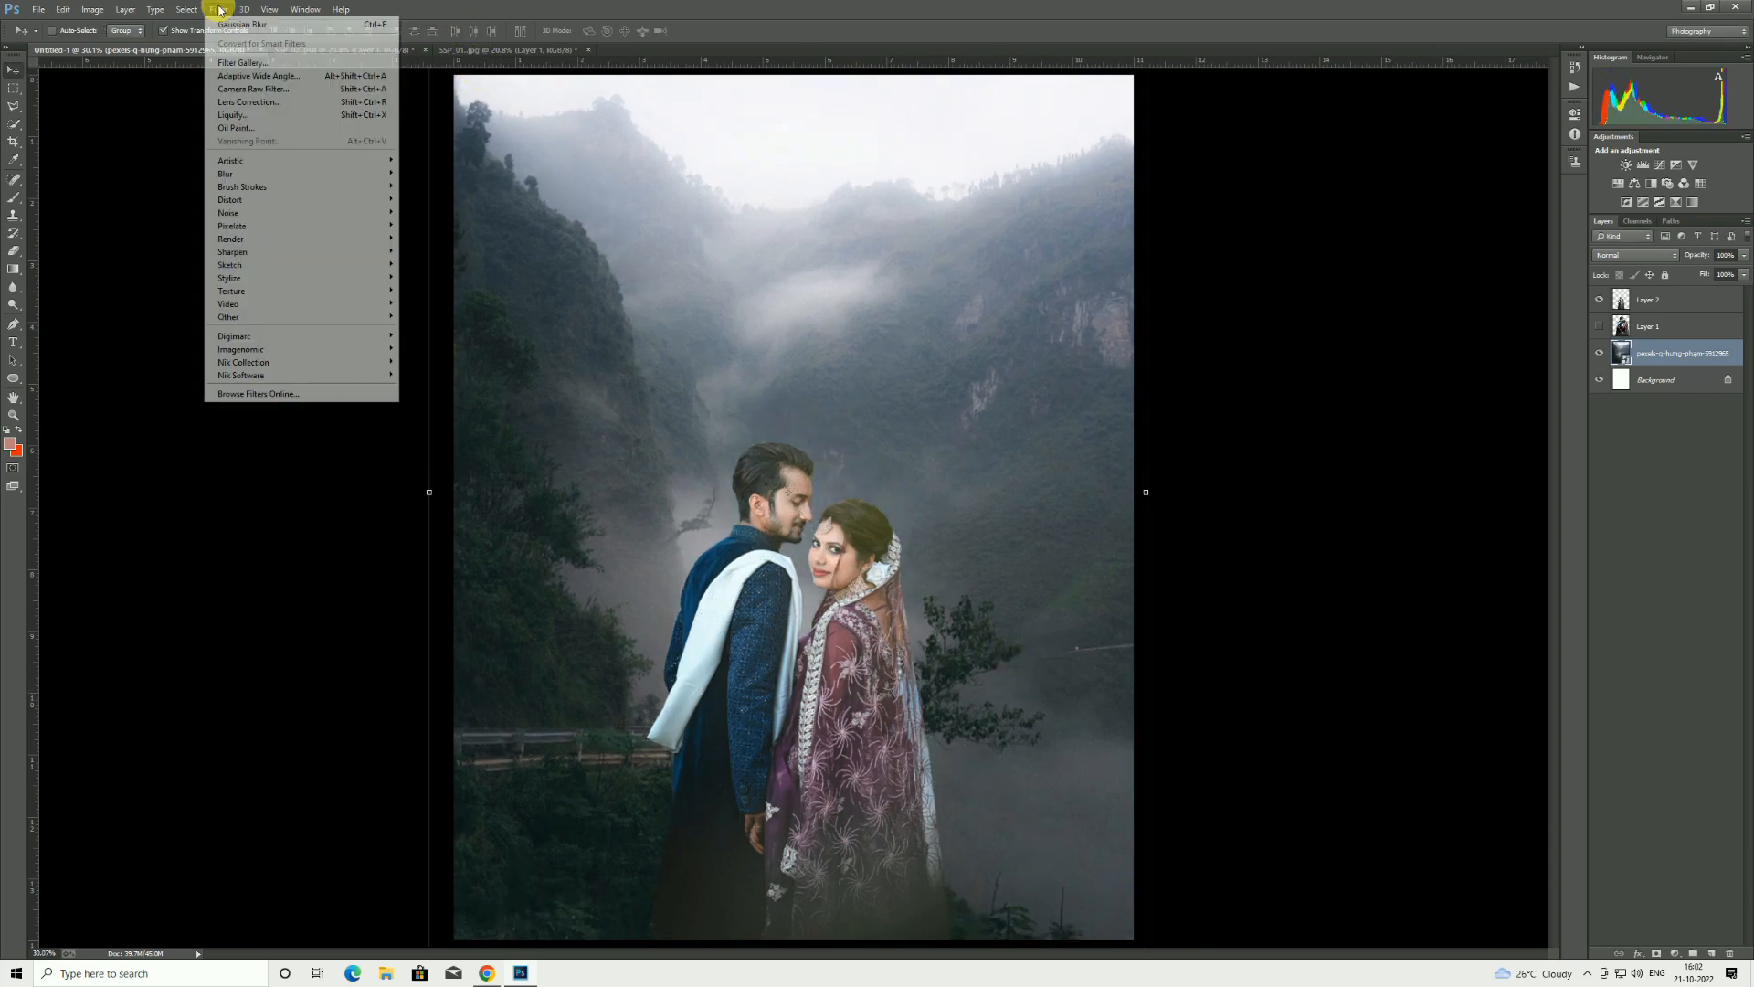
pyautogui.click(239, 25)
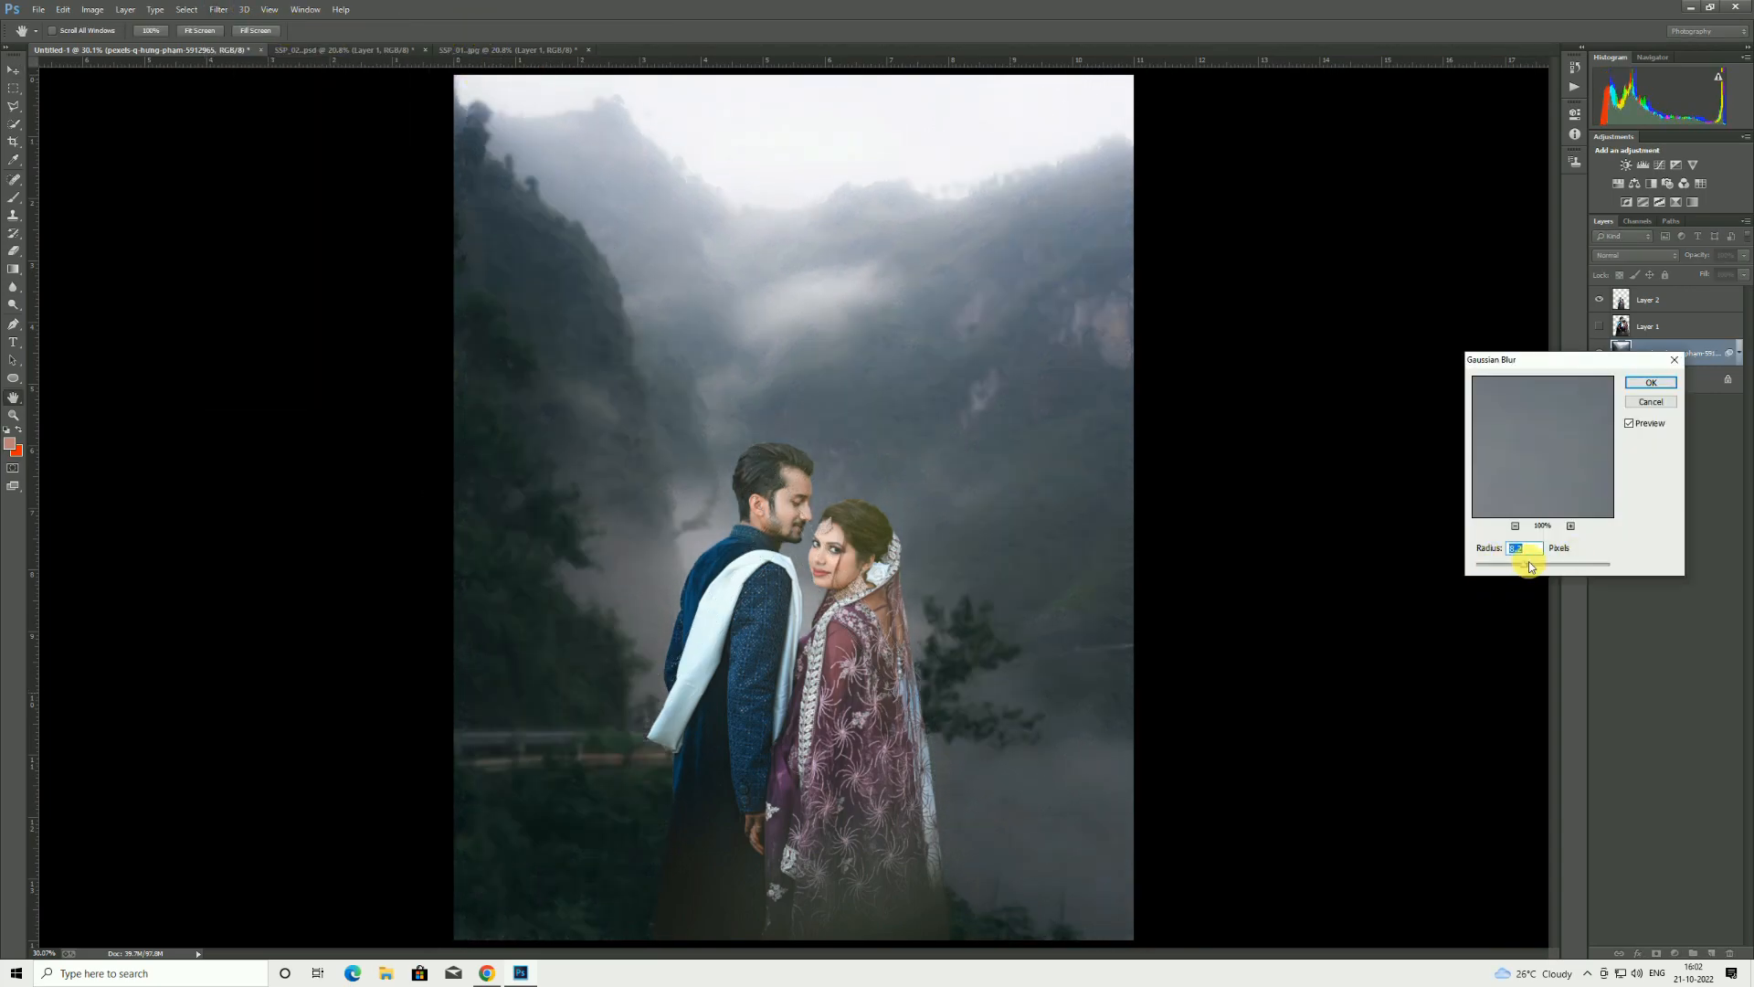
pyautogui.moveTo(1536, 565); pyautogui.dragTo(1539, 570)
pyautogui.click(1650, 382)
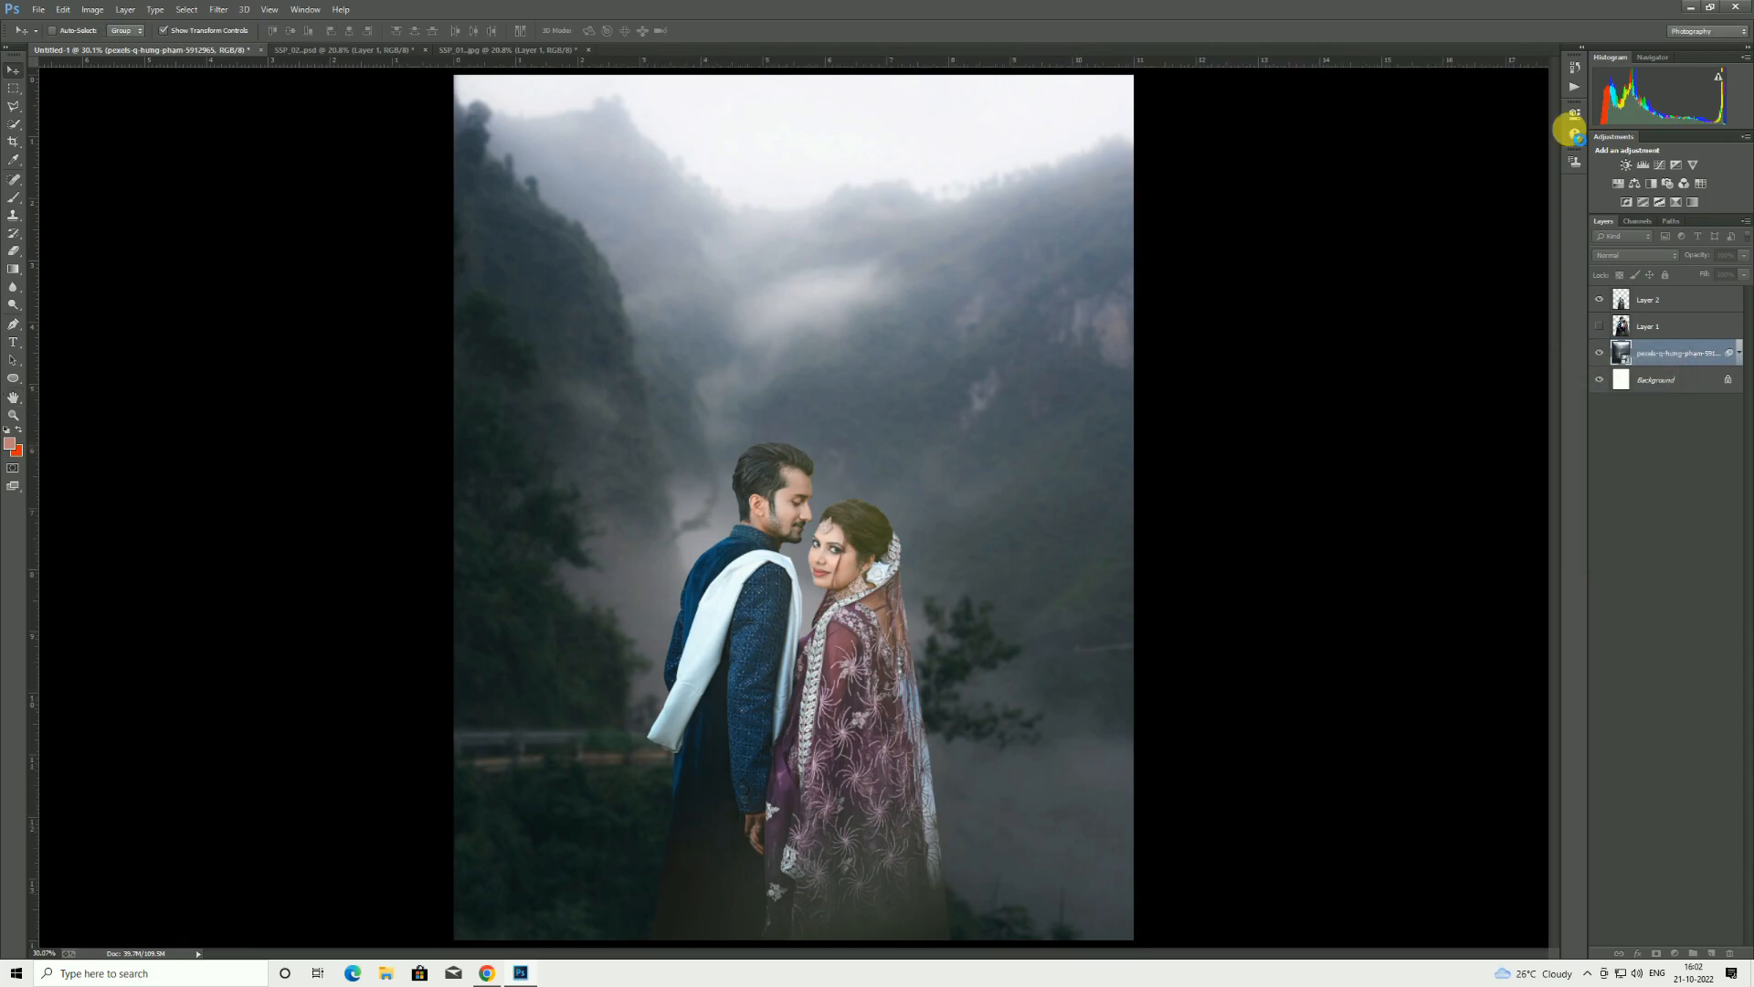
# - Add a Color Balance adjustment above the mountain photo and shift its midtones toward cyan, green (+7) and blue
pyautogui.click(1636, 185)
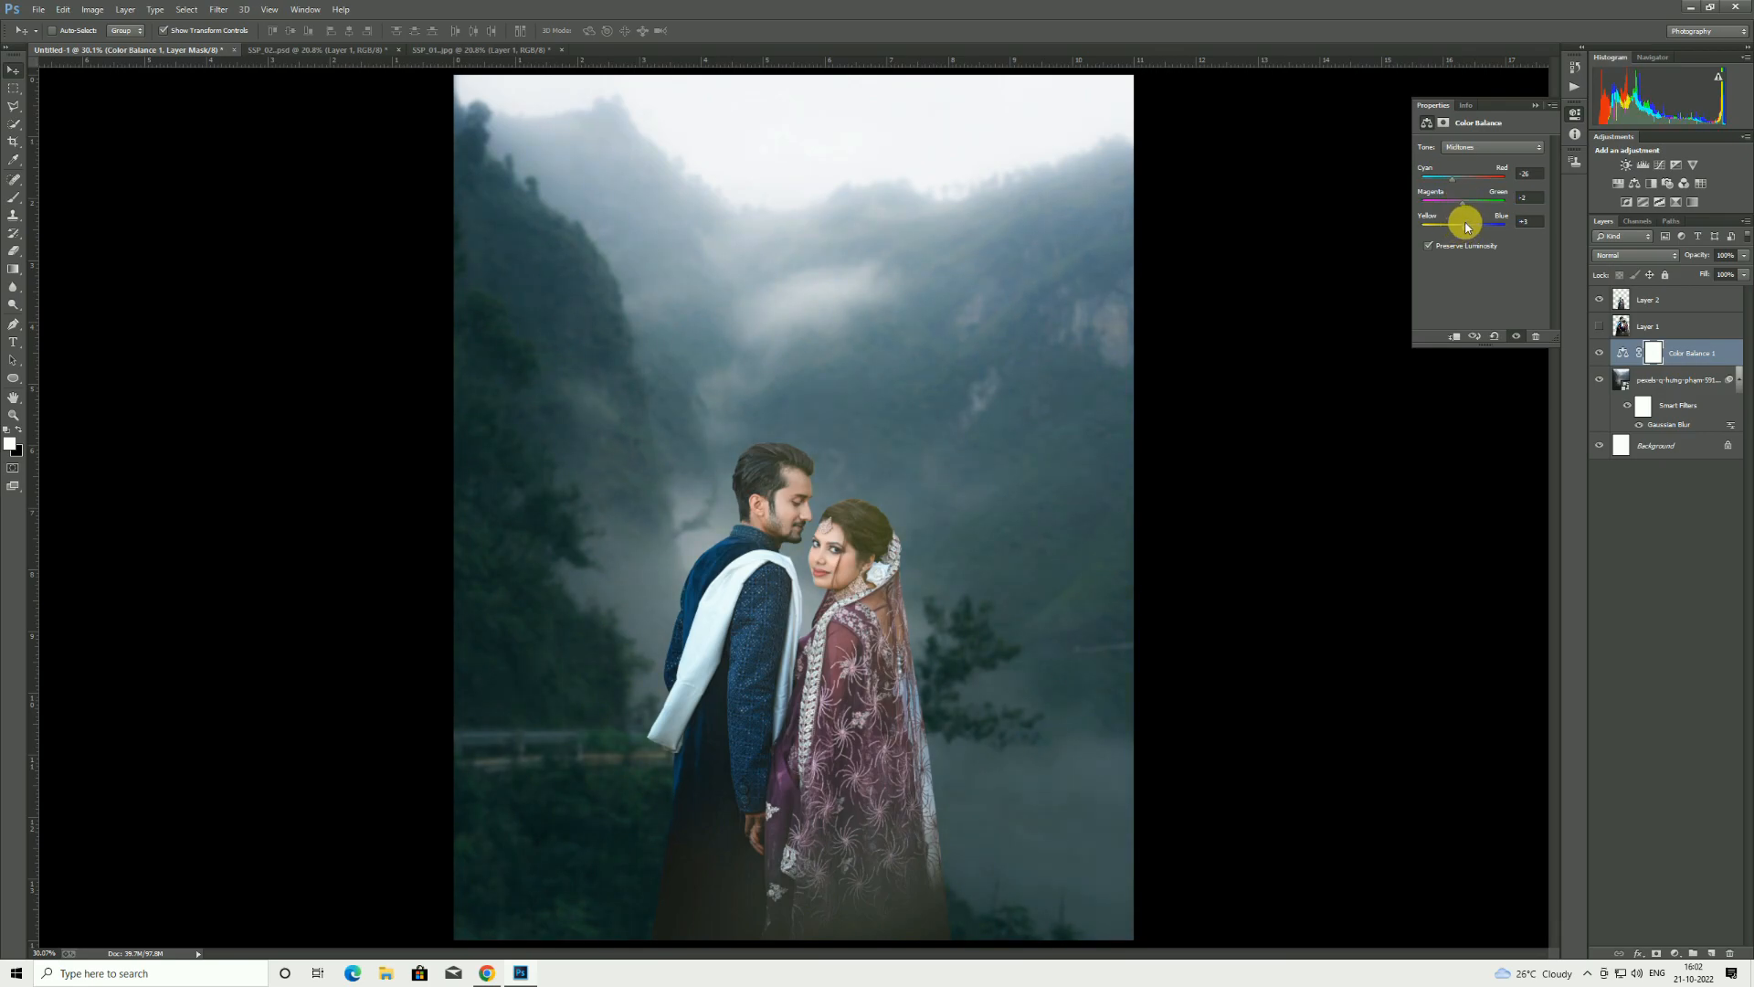
pyautogui.click(1457, 149)
pyautogui.click(1459, 169)
pyautogui.moveTo(1458, 208); pyautogui.dragTo(1468, 195)
pyautogui.moveTo(1472, 226); pyautogui.dragTo(1467, 222)
# - Shift the Color Balance highlights toward red, green and yellow, and compare the background with and without the adjustment
pyautogui.click(1471, 147)
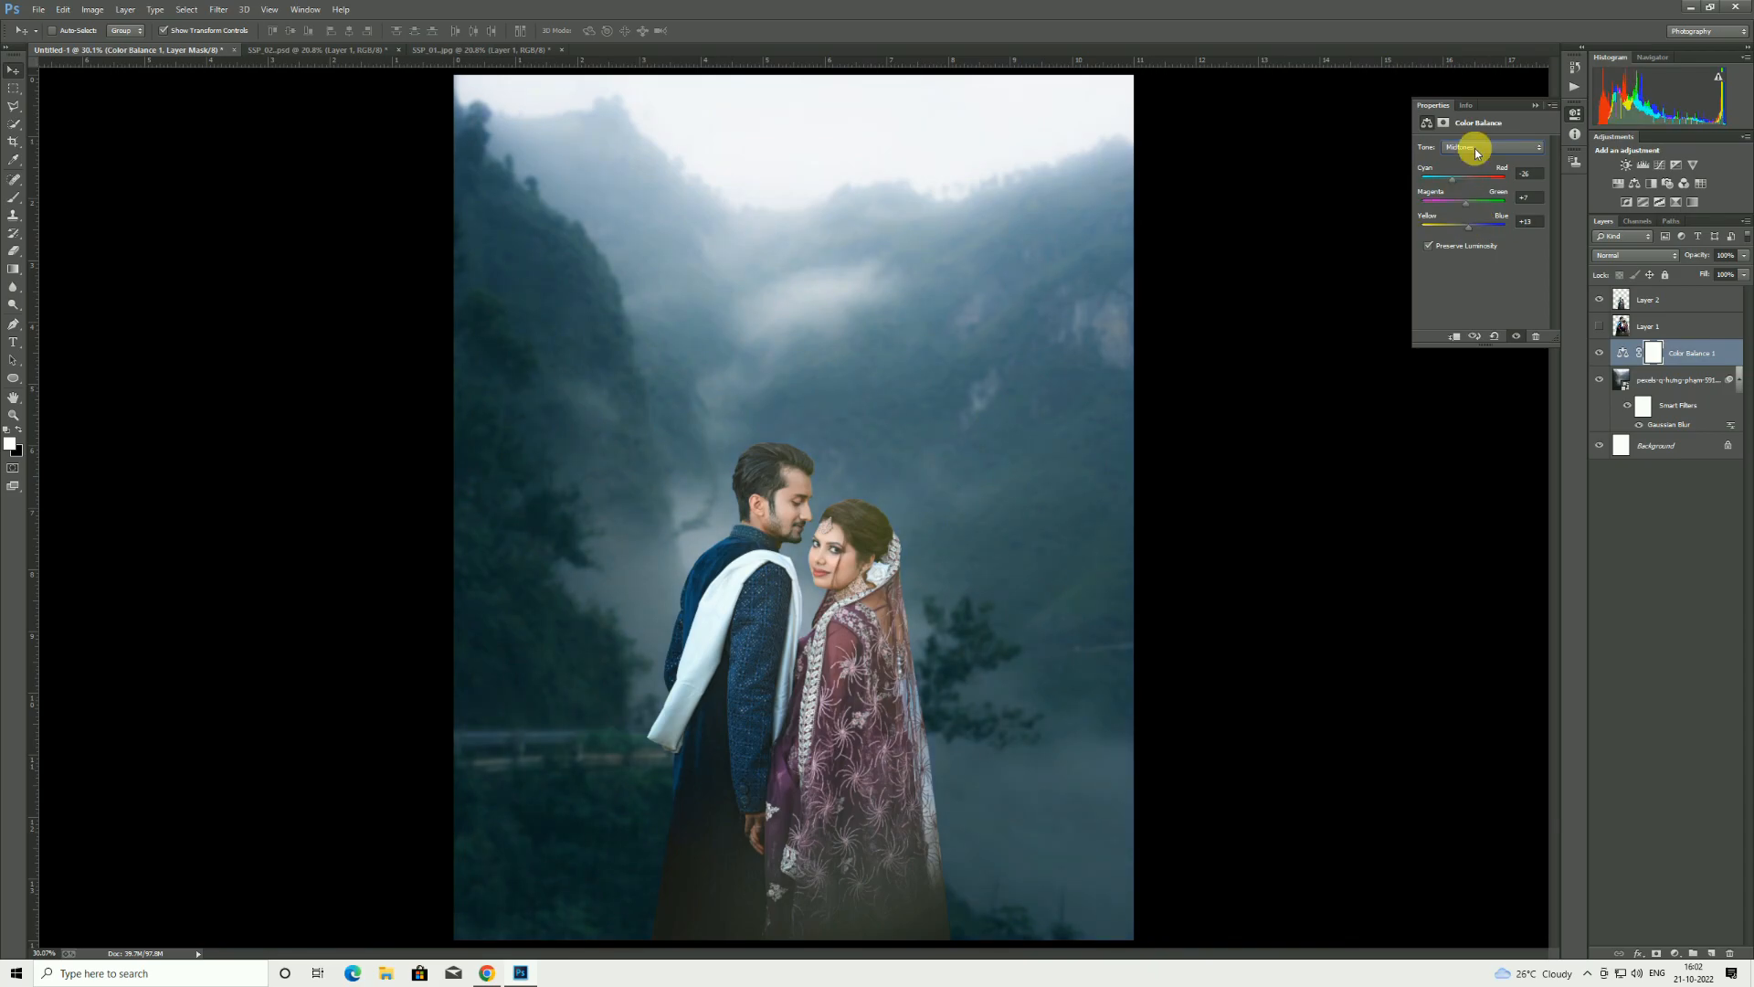
pyautogui.click(1466, 184)
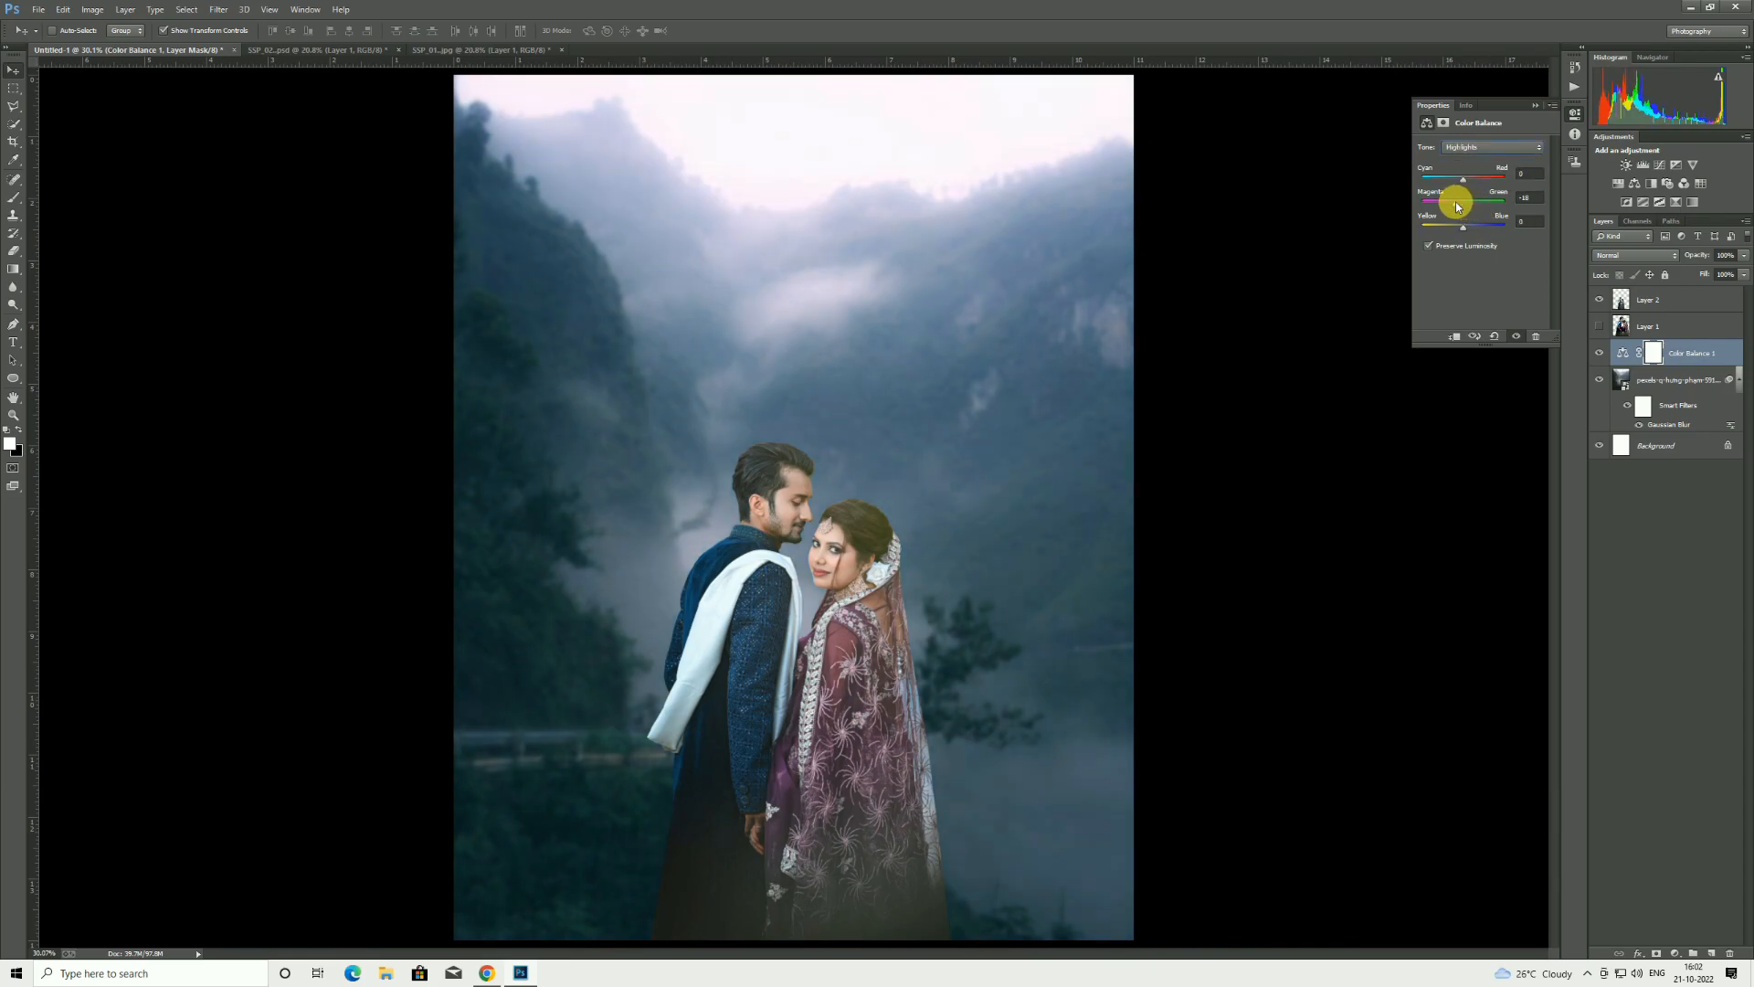
pyautogui.moveTo(1455, 207)
pyautogui.mouseDown()
pyautogui.moveTo(1453, 175)
pyautogui.moveTo(1476, 173)
pyautogui.moveTo(1463, 230)
pyautogui.mouseUp()
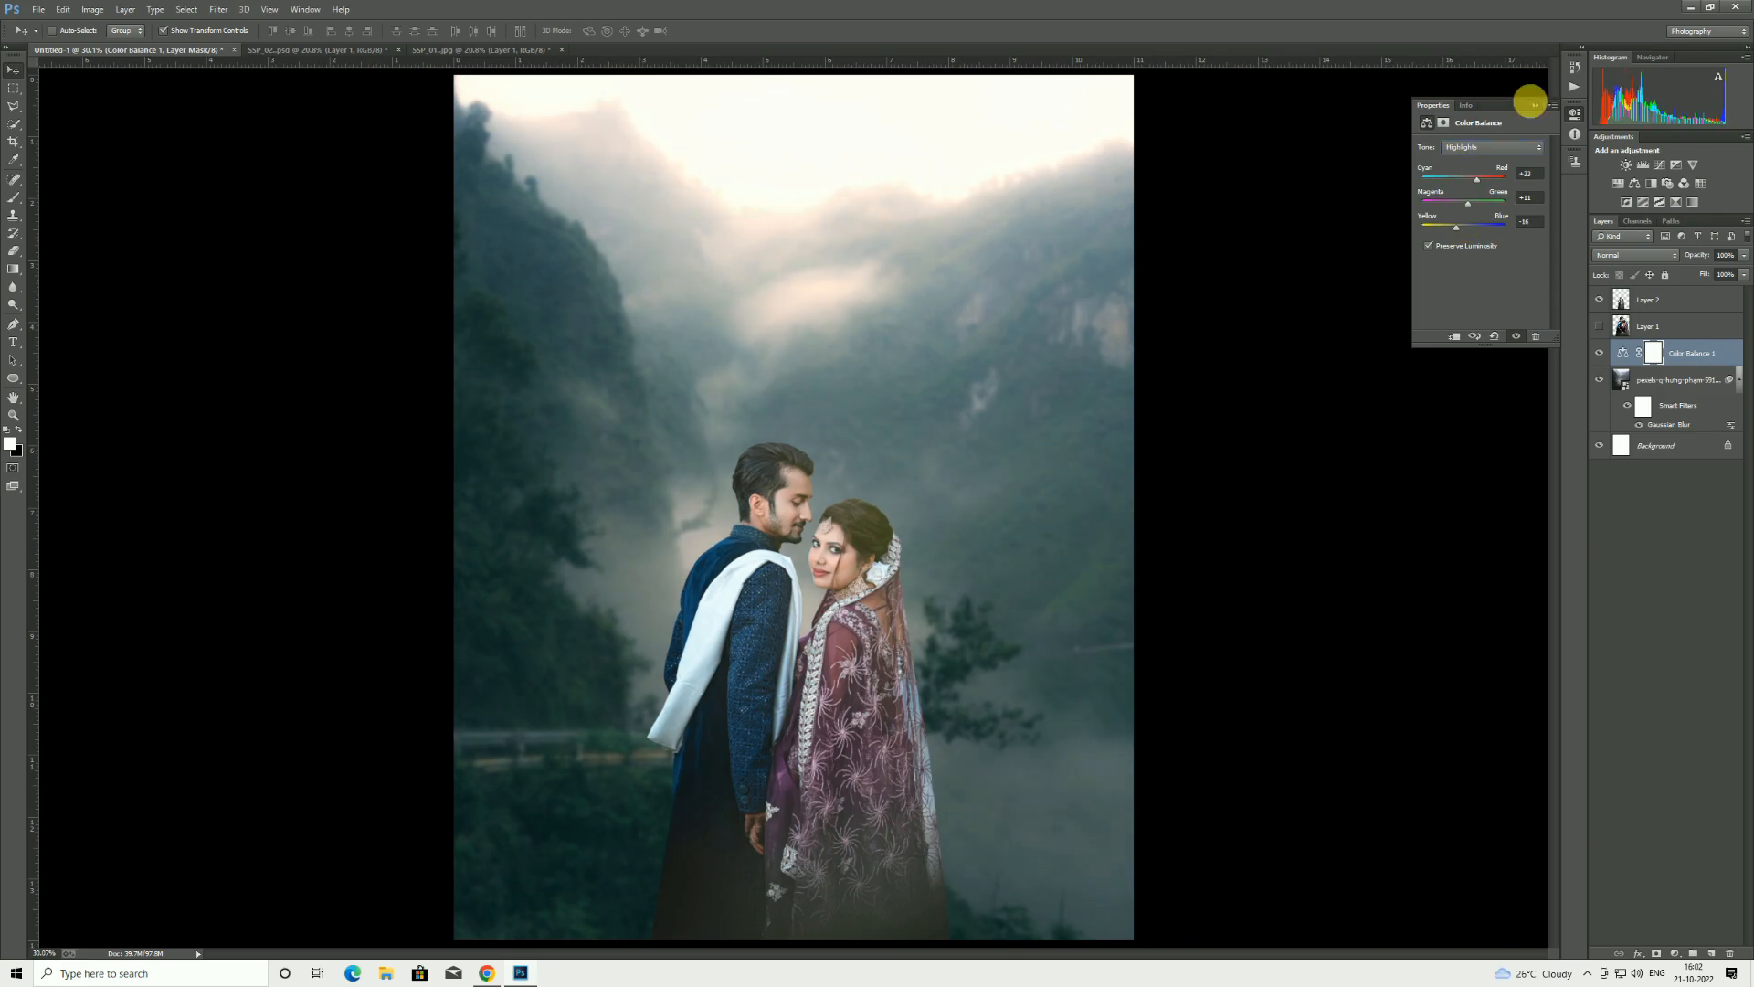
pyautogui.click(1534, 107)
pyautogui.click(1599, 353)
pyautogui.click(1599, 353)
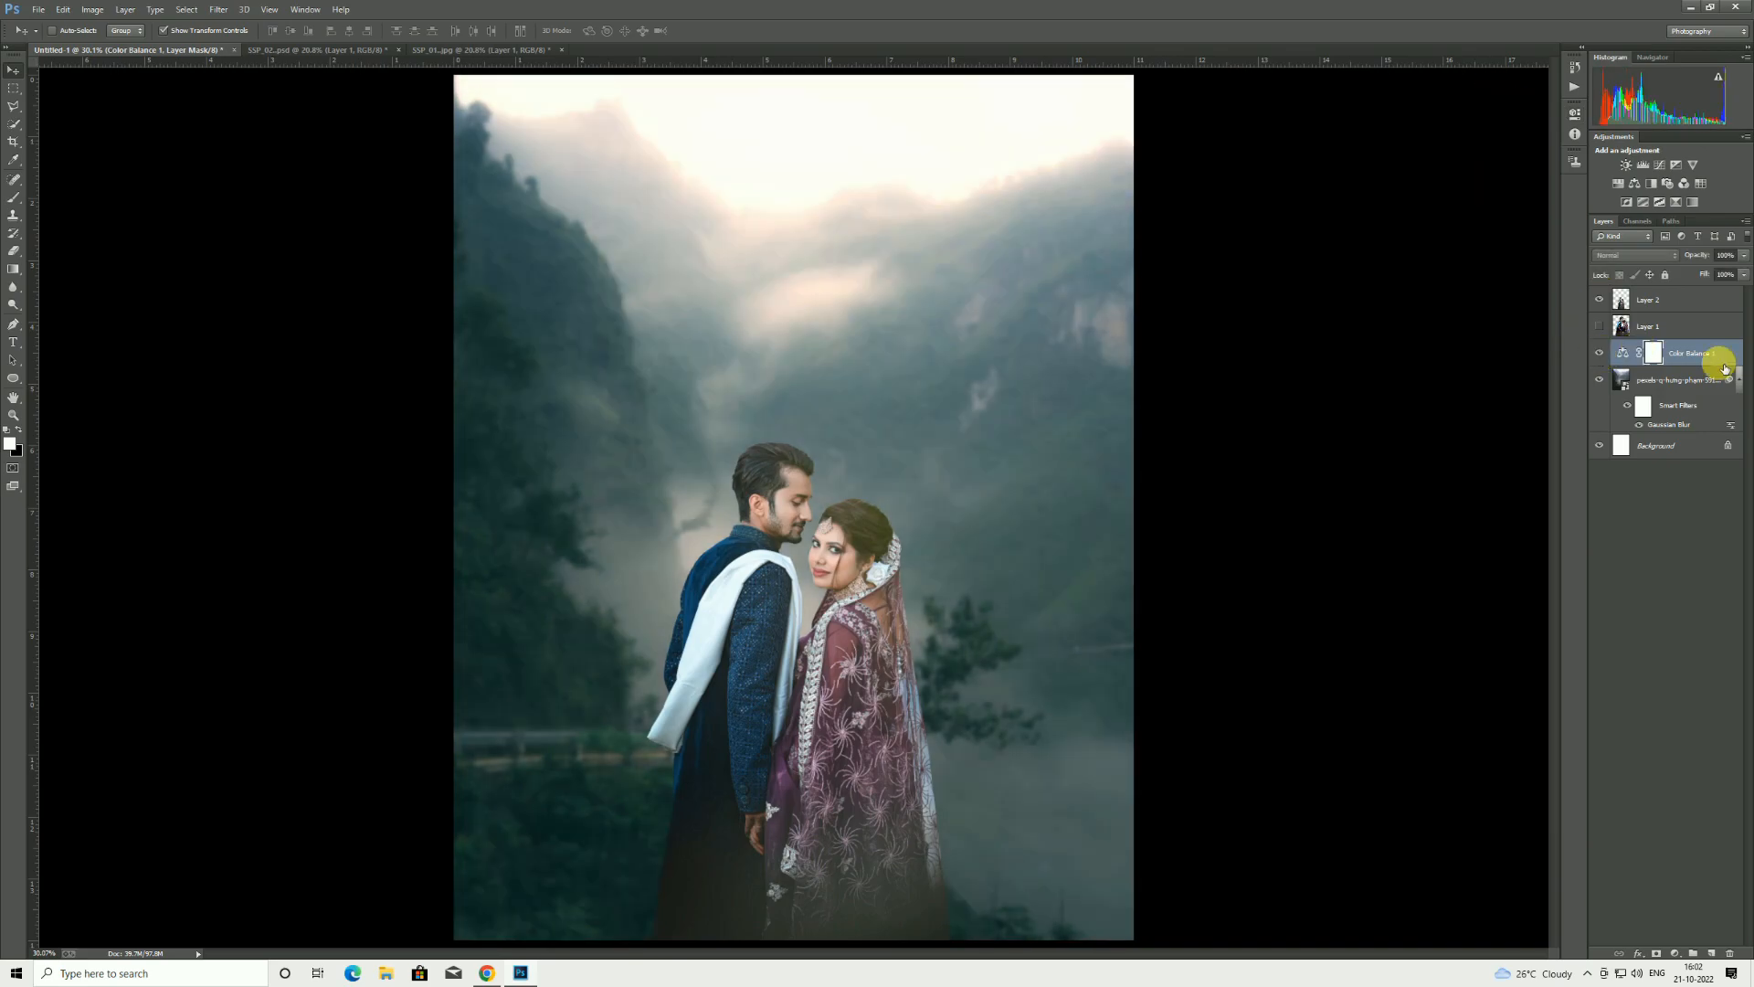
# - Merge the Color Balance adjustment and the mountain photo into one layer, and compare the page with and without the merged background
pyautogui.rightClick(1683, 386)
pyautogui.click(1597, 534)
pyautogui.keyDown('shift'); pyautogui.click(1661, 358); pyautogui.keyUp('shift')
pyautogui.rightClick(1655, 357)
pyautogui.rightClick(1683, 346)
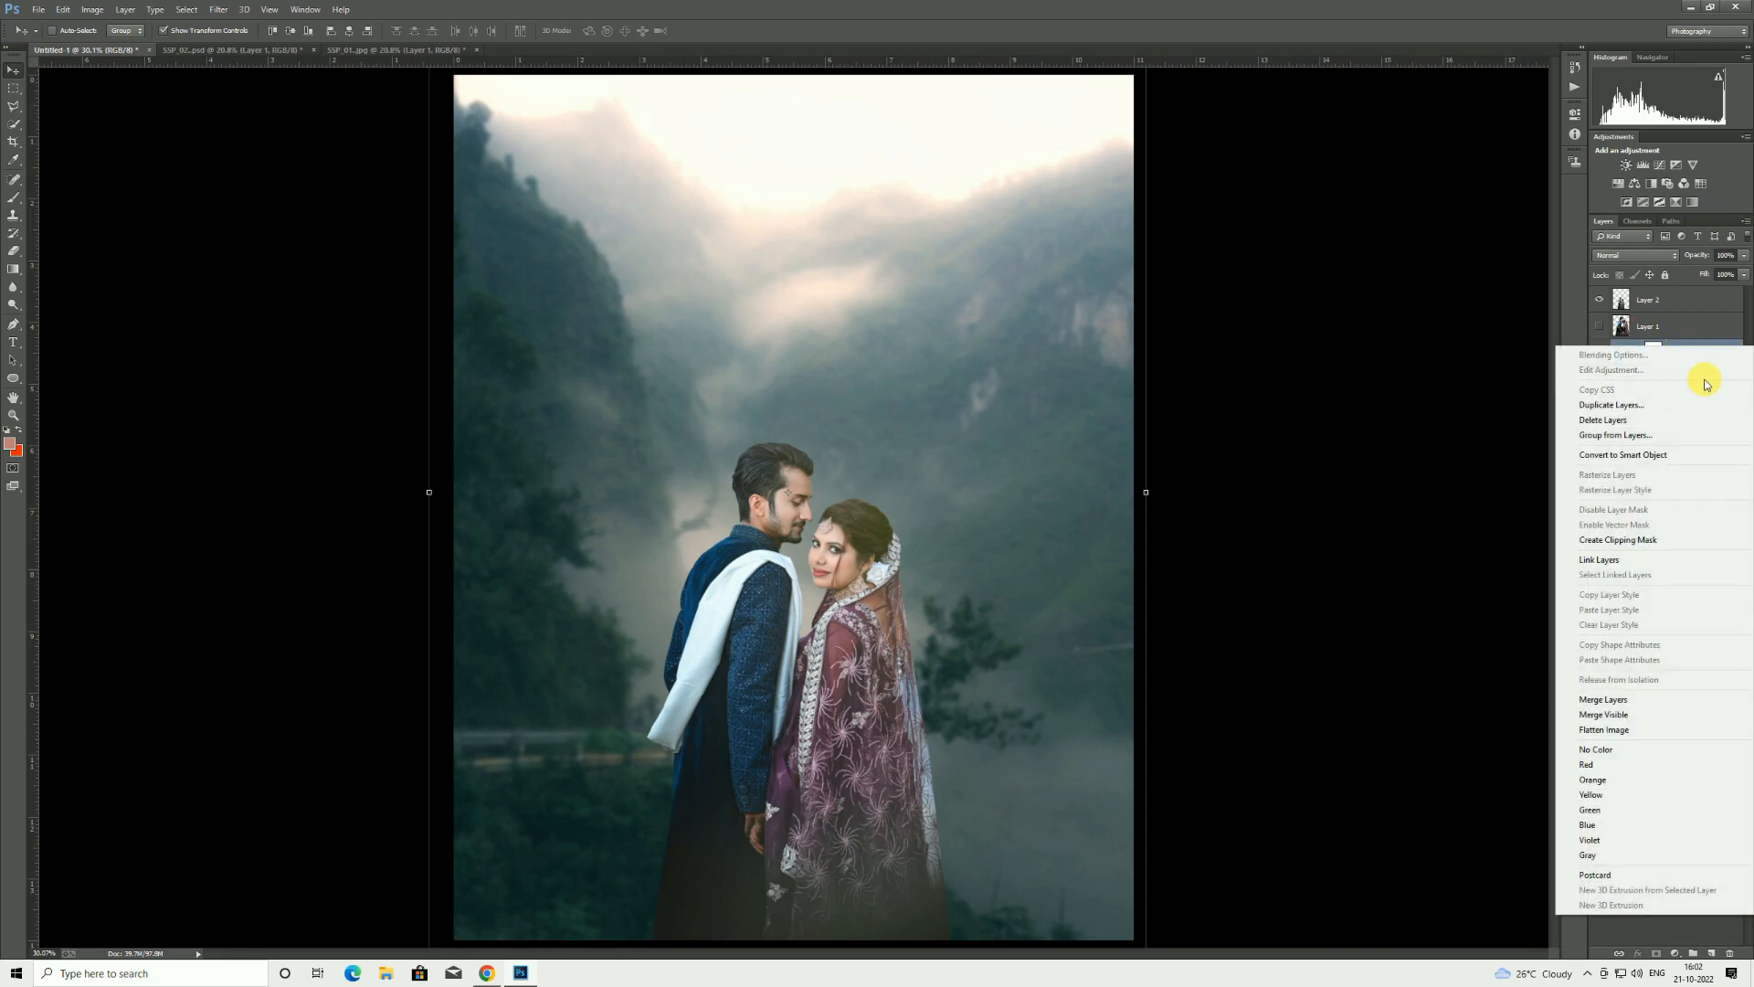
pyautogui.click(1604, 699)
pyautogui.click(1599, 353)
pyautogui.click(1600, 352)
pyautogui.click(1600, 353)
pyautogui.click(1600, 352)
# - Show the close-up couple layer, shift it slightly, and hide the smaller full-length couple layer
pyautogui.click(1658, 326)
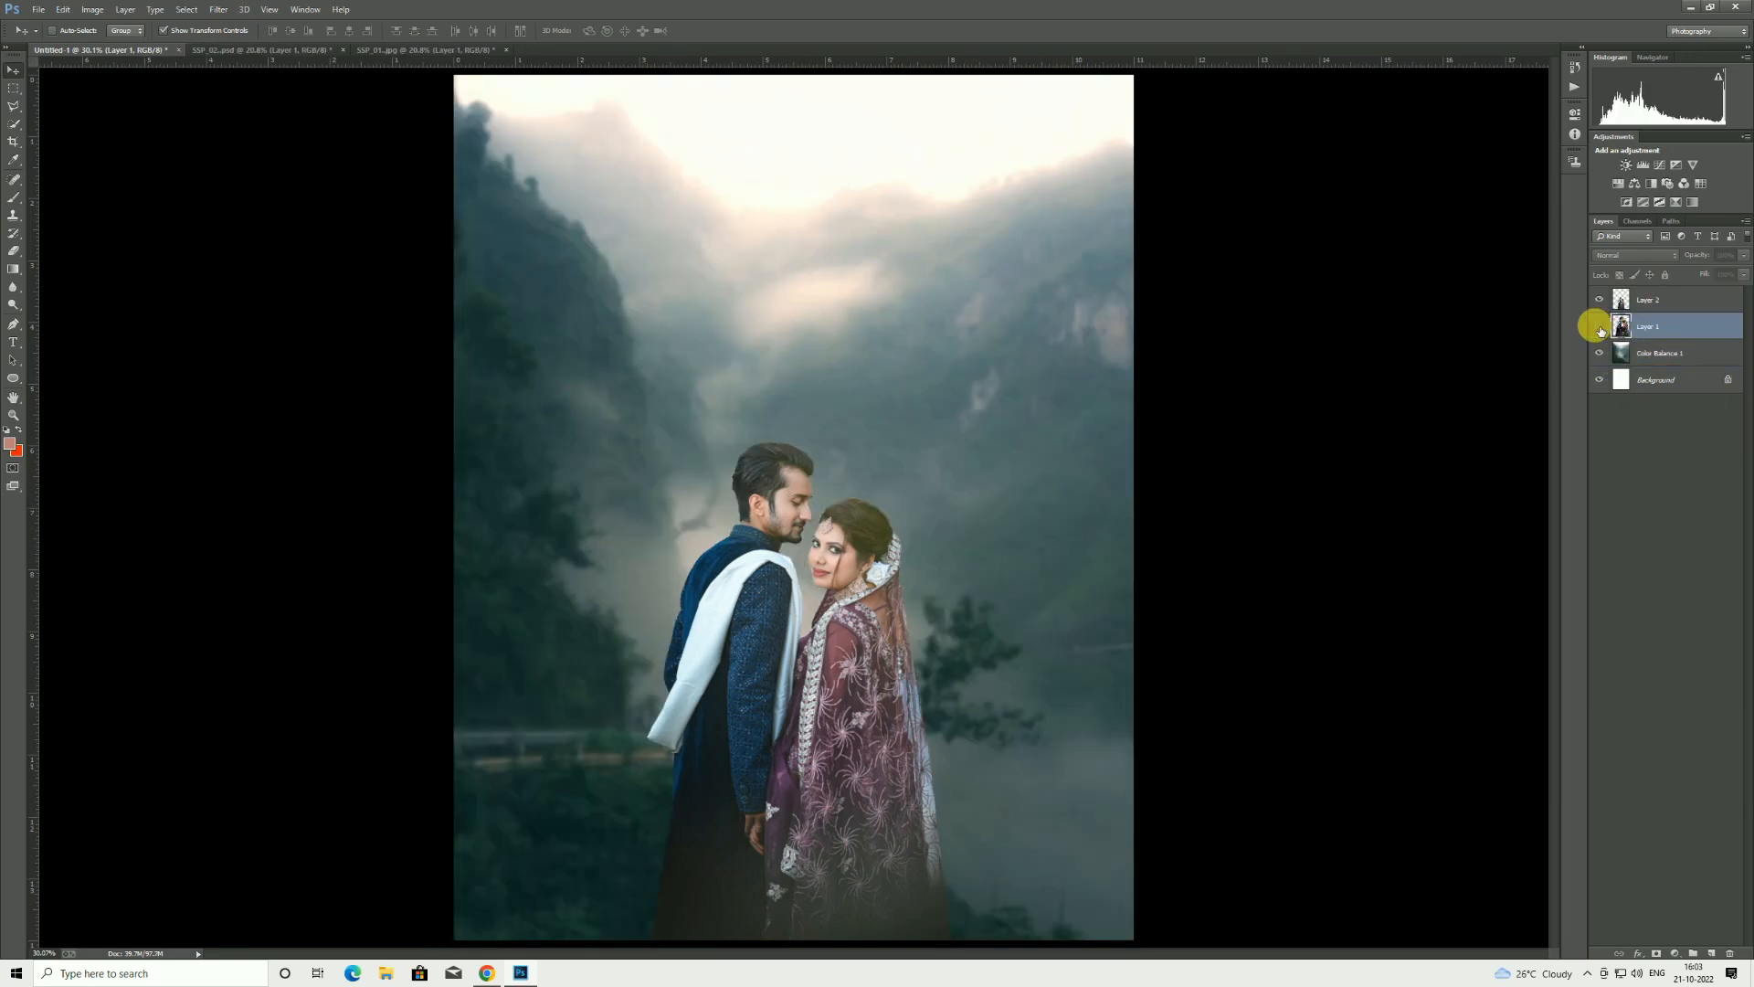
pyautogui.click(1599, 326)
pyautogui.moveTo(999, 350)
pyautogui.mouseDown()
pyautogui.moveTo(961, 265)
pyautogui.moveTo(961, 301)
pyautogui.moveTo(994, 305)
pyautogui.moveTo(998, 188)
pyautogui.moveTo(976, 357)
pyautogui.mouseUp()
pyautogui.click(1599, 299)
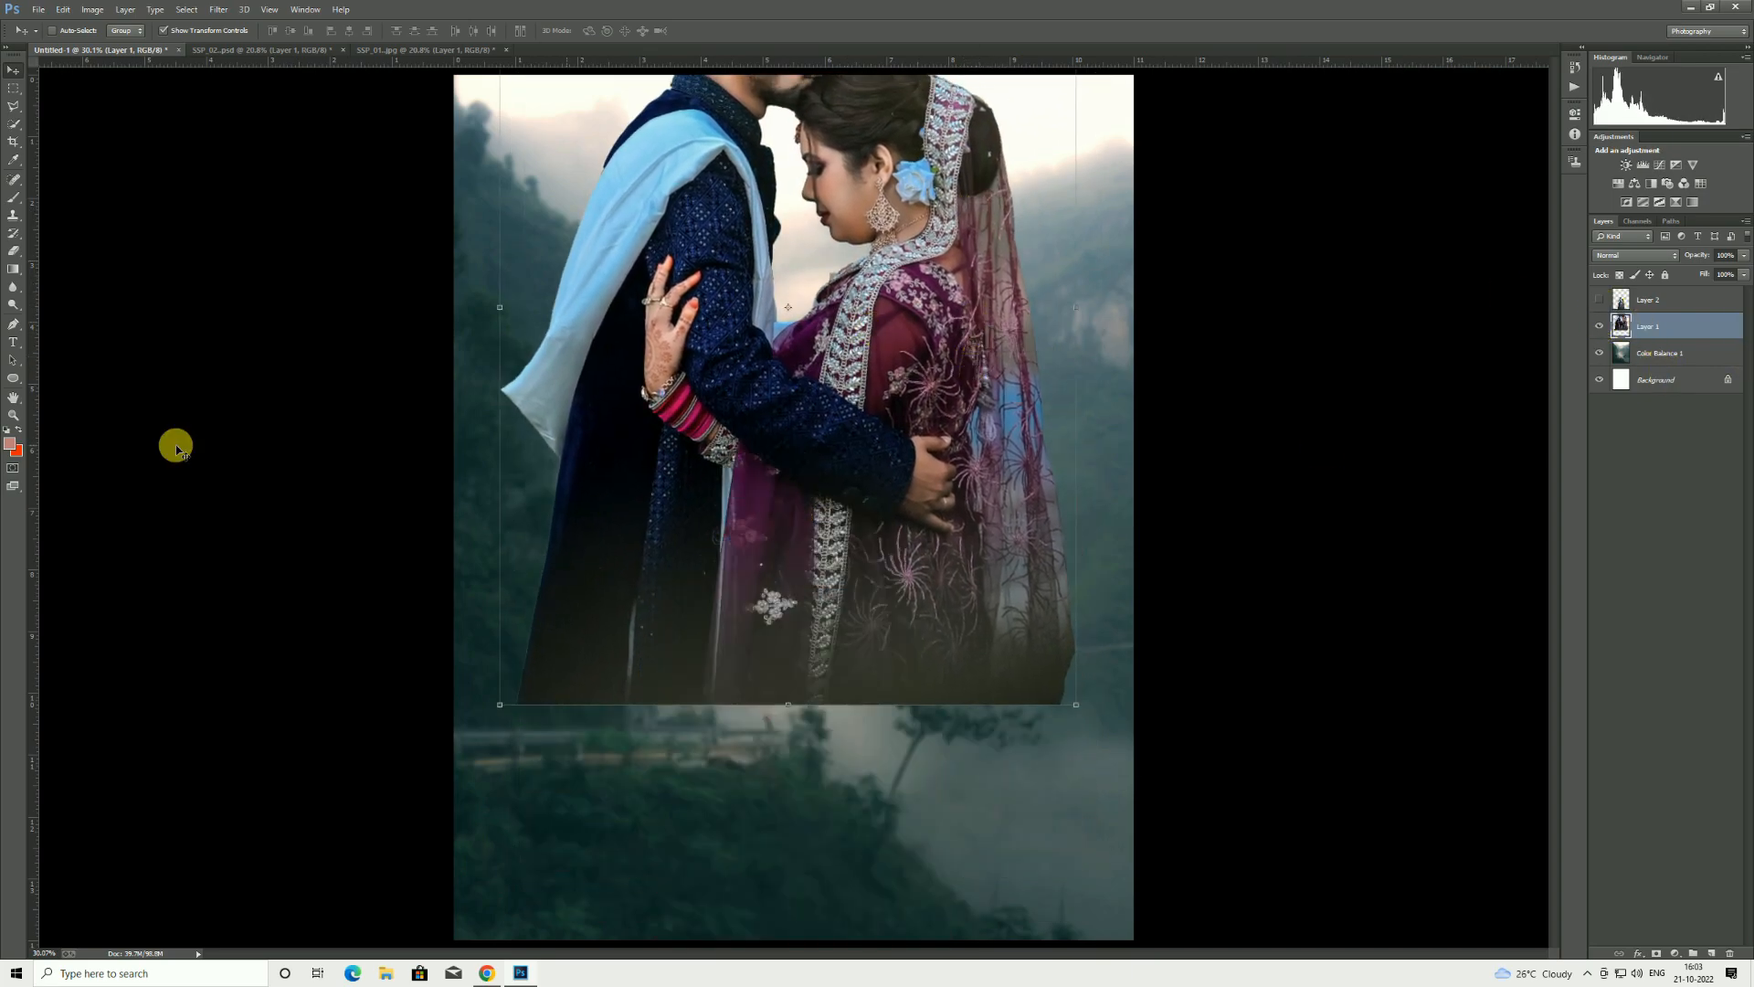
# - Delete the faded lower part of the close-up couple cutout and move the cutout down so both heads fit on the page
pyautogui.click(12, 91)
pyautogui.moveTo(477, 485); pyautogui.dragTo(1120, 825)
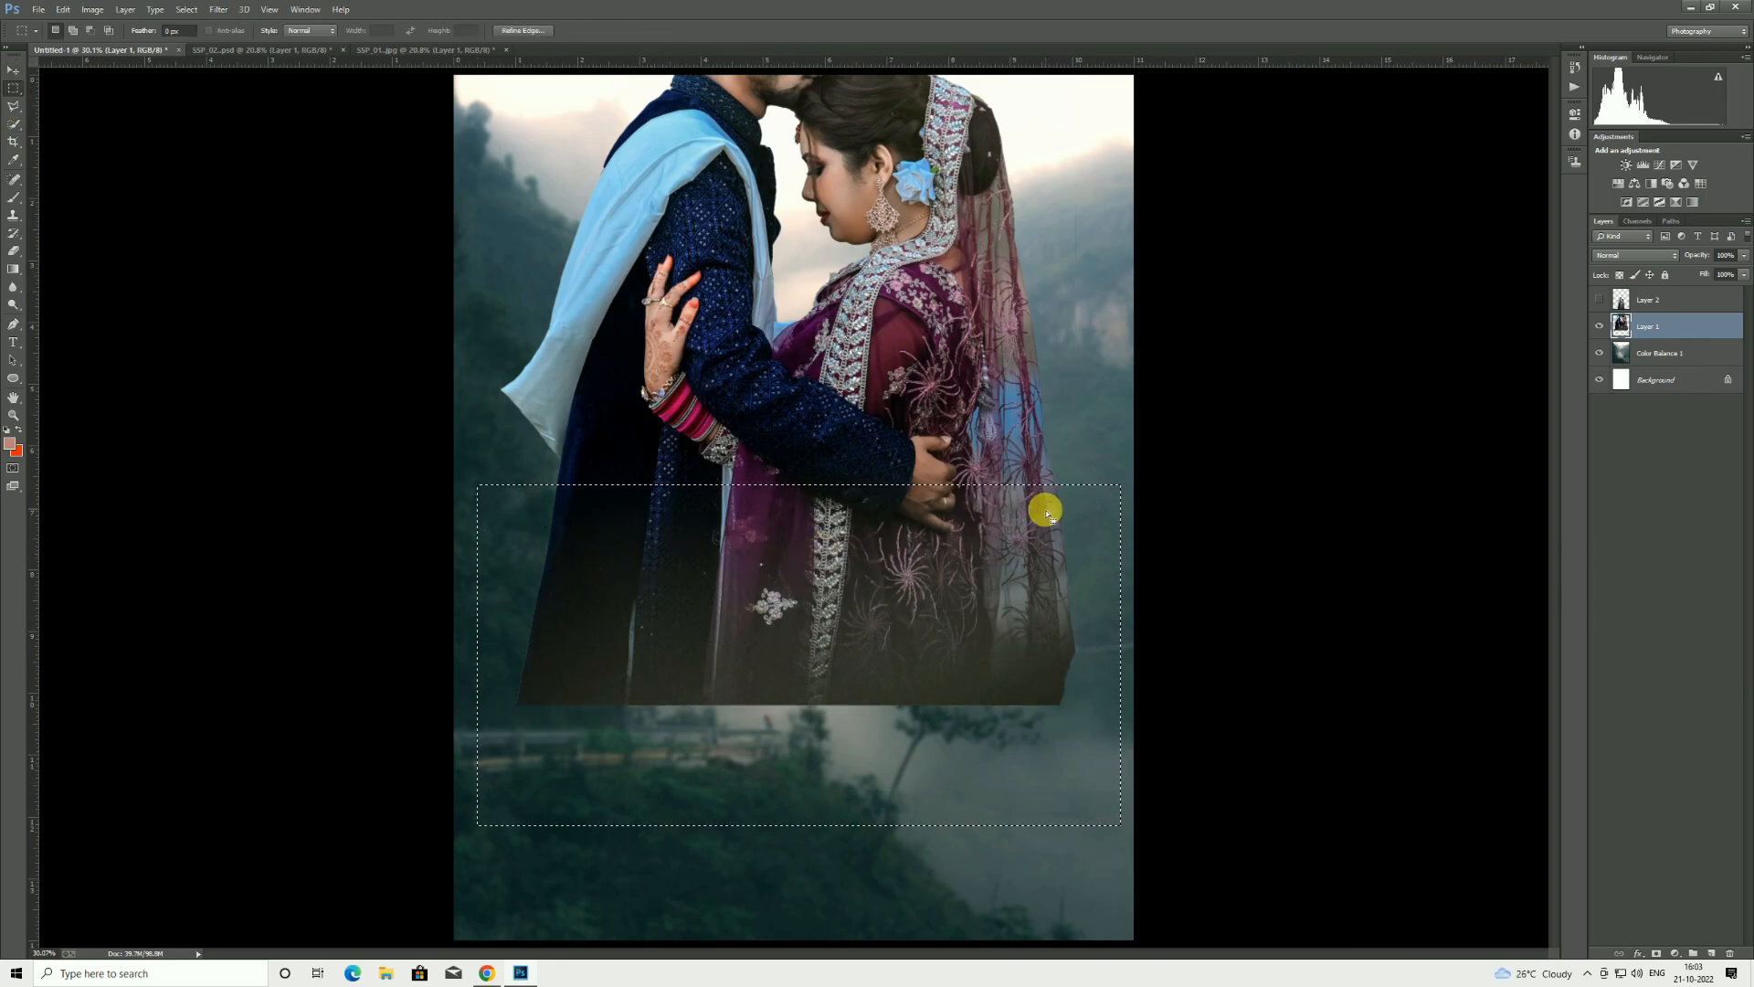
pyautogui.press('Delete')
pyautogui.rightClick(866, 318)
pyautogui.click(1005, 325)
pyautogui.click(13, 70)
pyautogui.moveTo(826, 260); pyautogui.dragTo(832, 430)
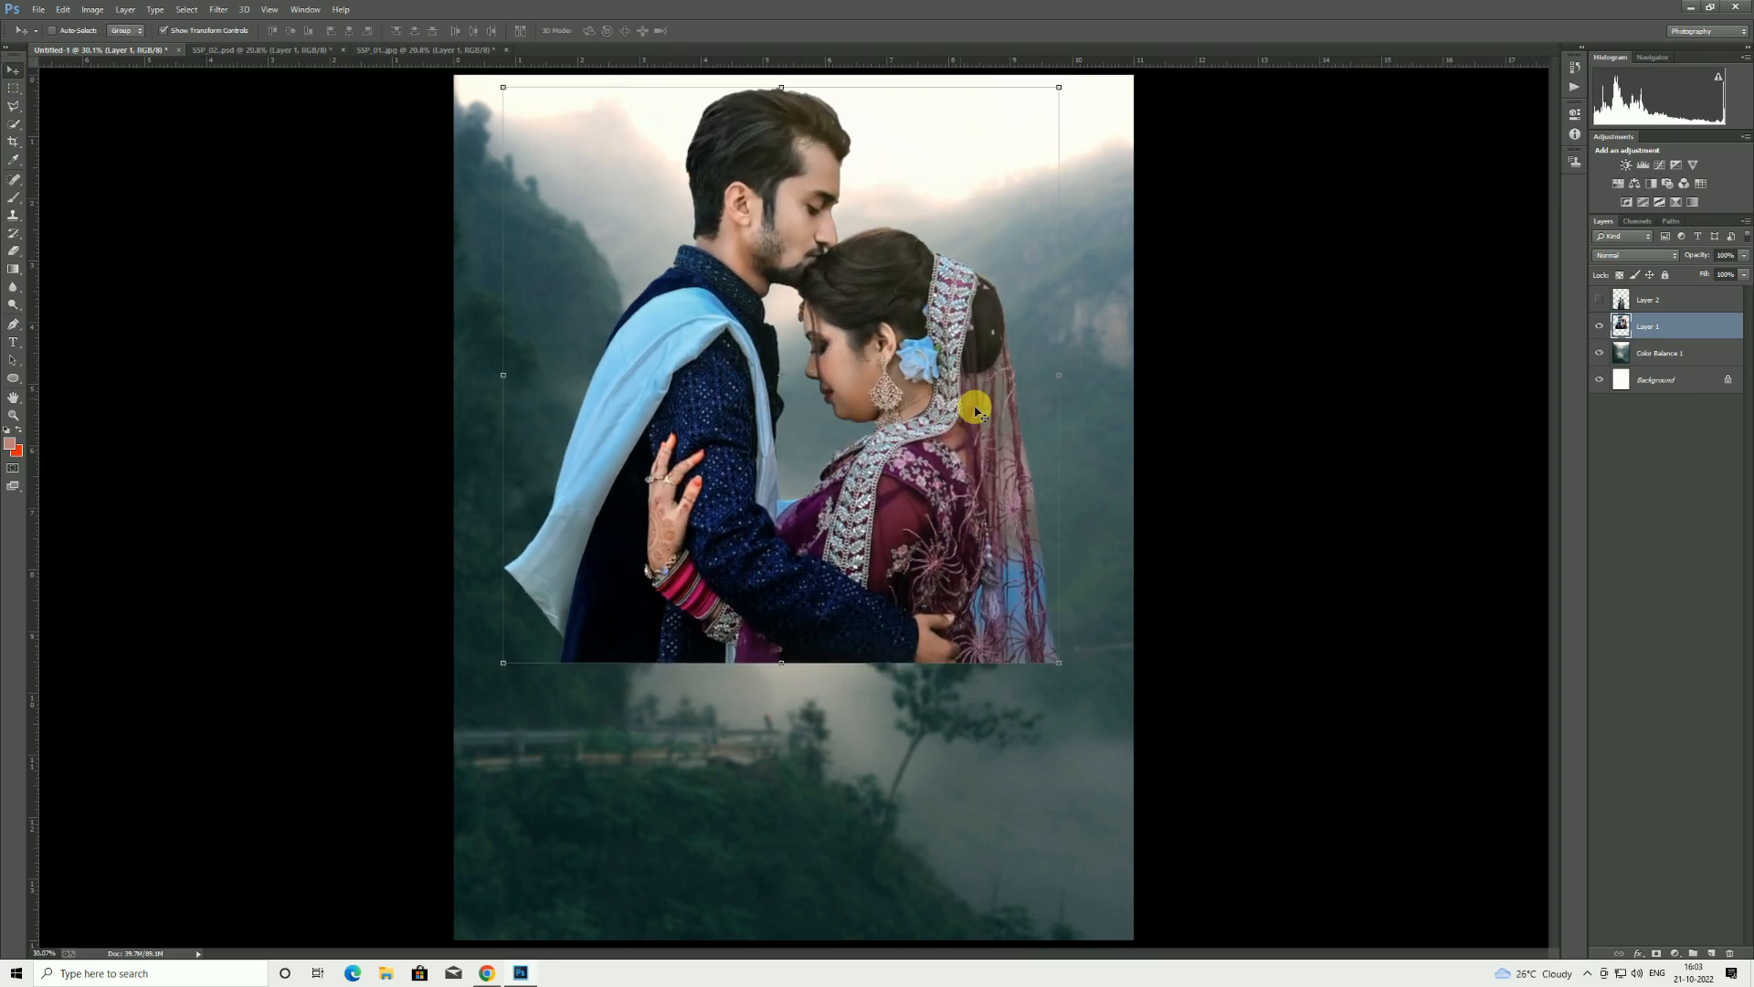
# - Clean up the cutout edge at the groom's shoulder and scarf with a Polygonal Lasso selection, and check the couple's remaining outline
pyautogui.click(13, 422)
pyautogui.moveTo(804, 199); pyautogui.dragTo(849, 341)
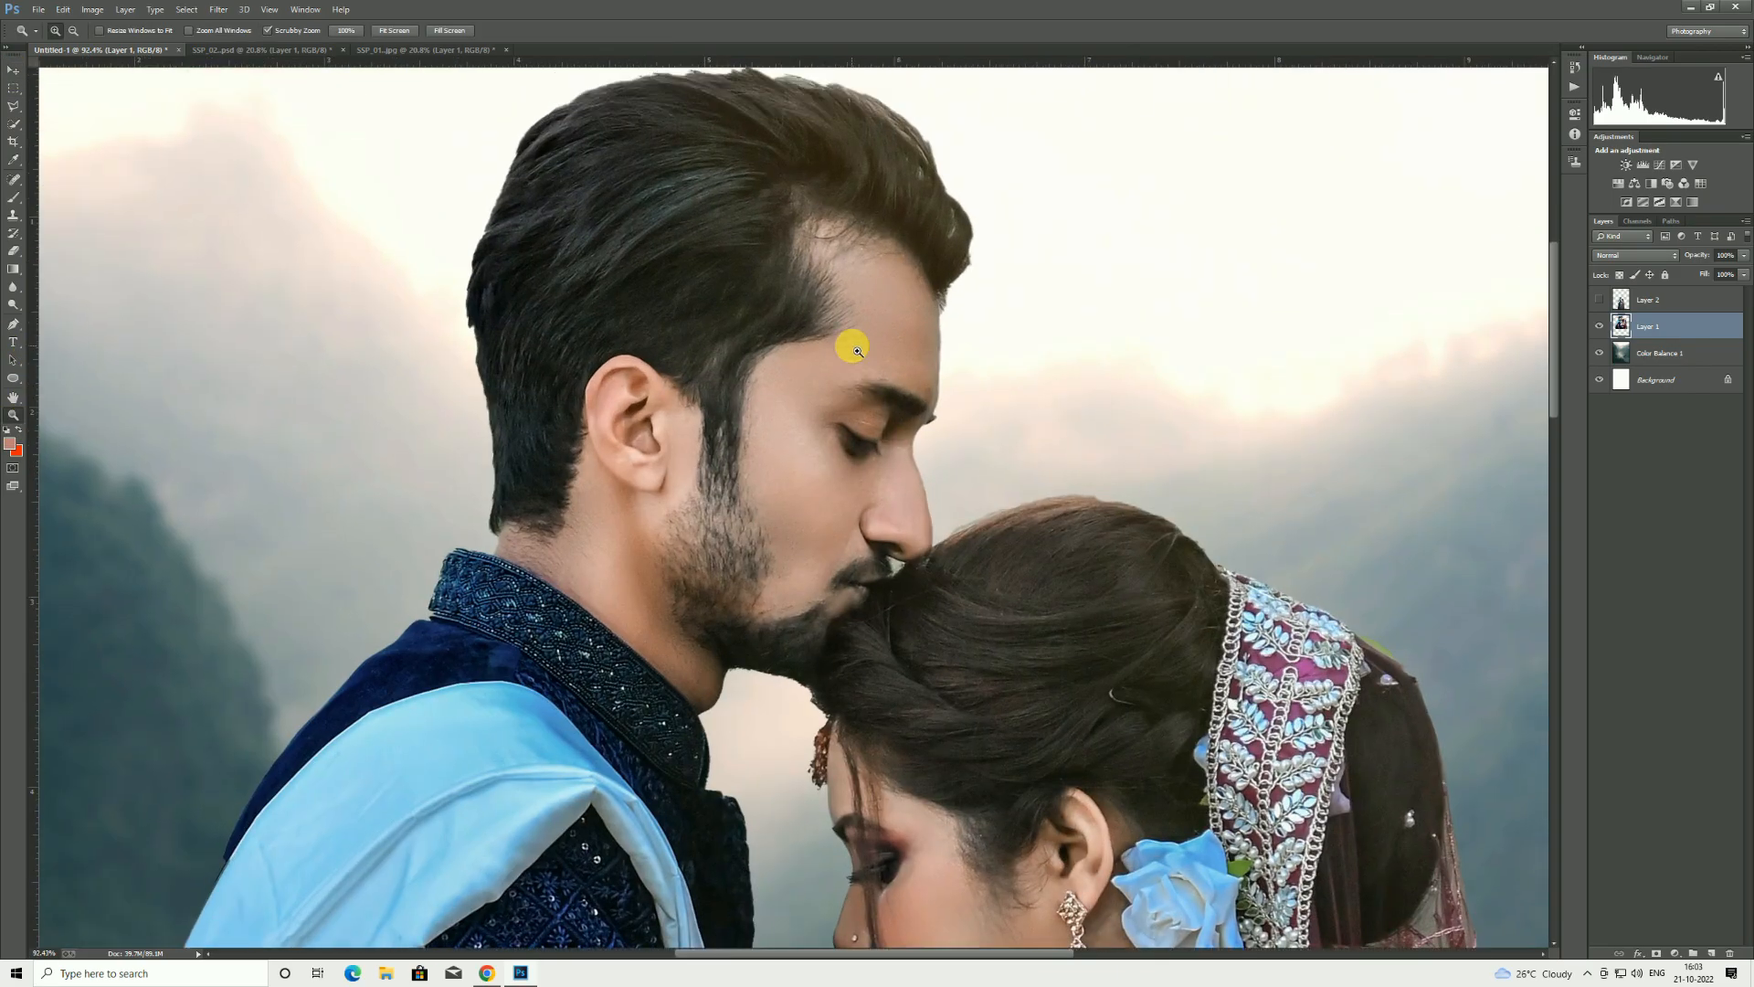
pyautogui.click(13, 108)
pyautogui.scroll(-3, 509, 447)
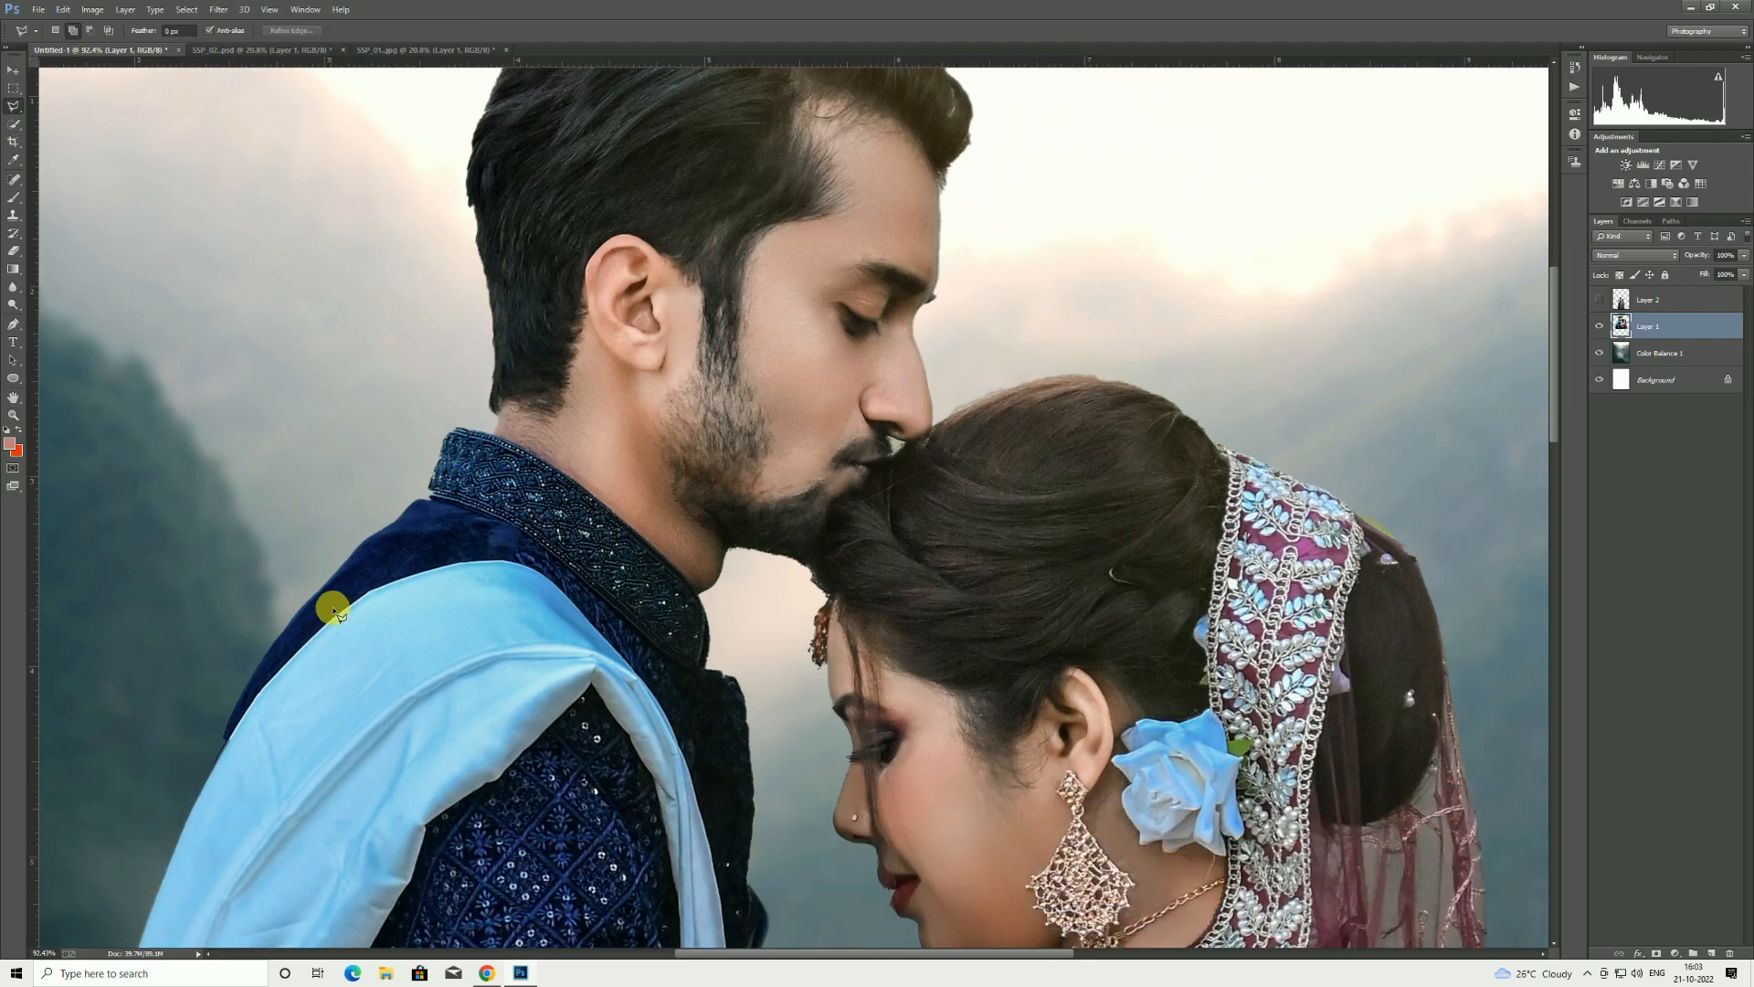
pyautogui.scroll(-1, 206, 652)
pyautogui.click(198, 692)
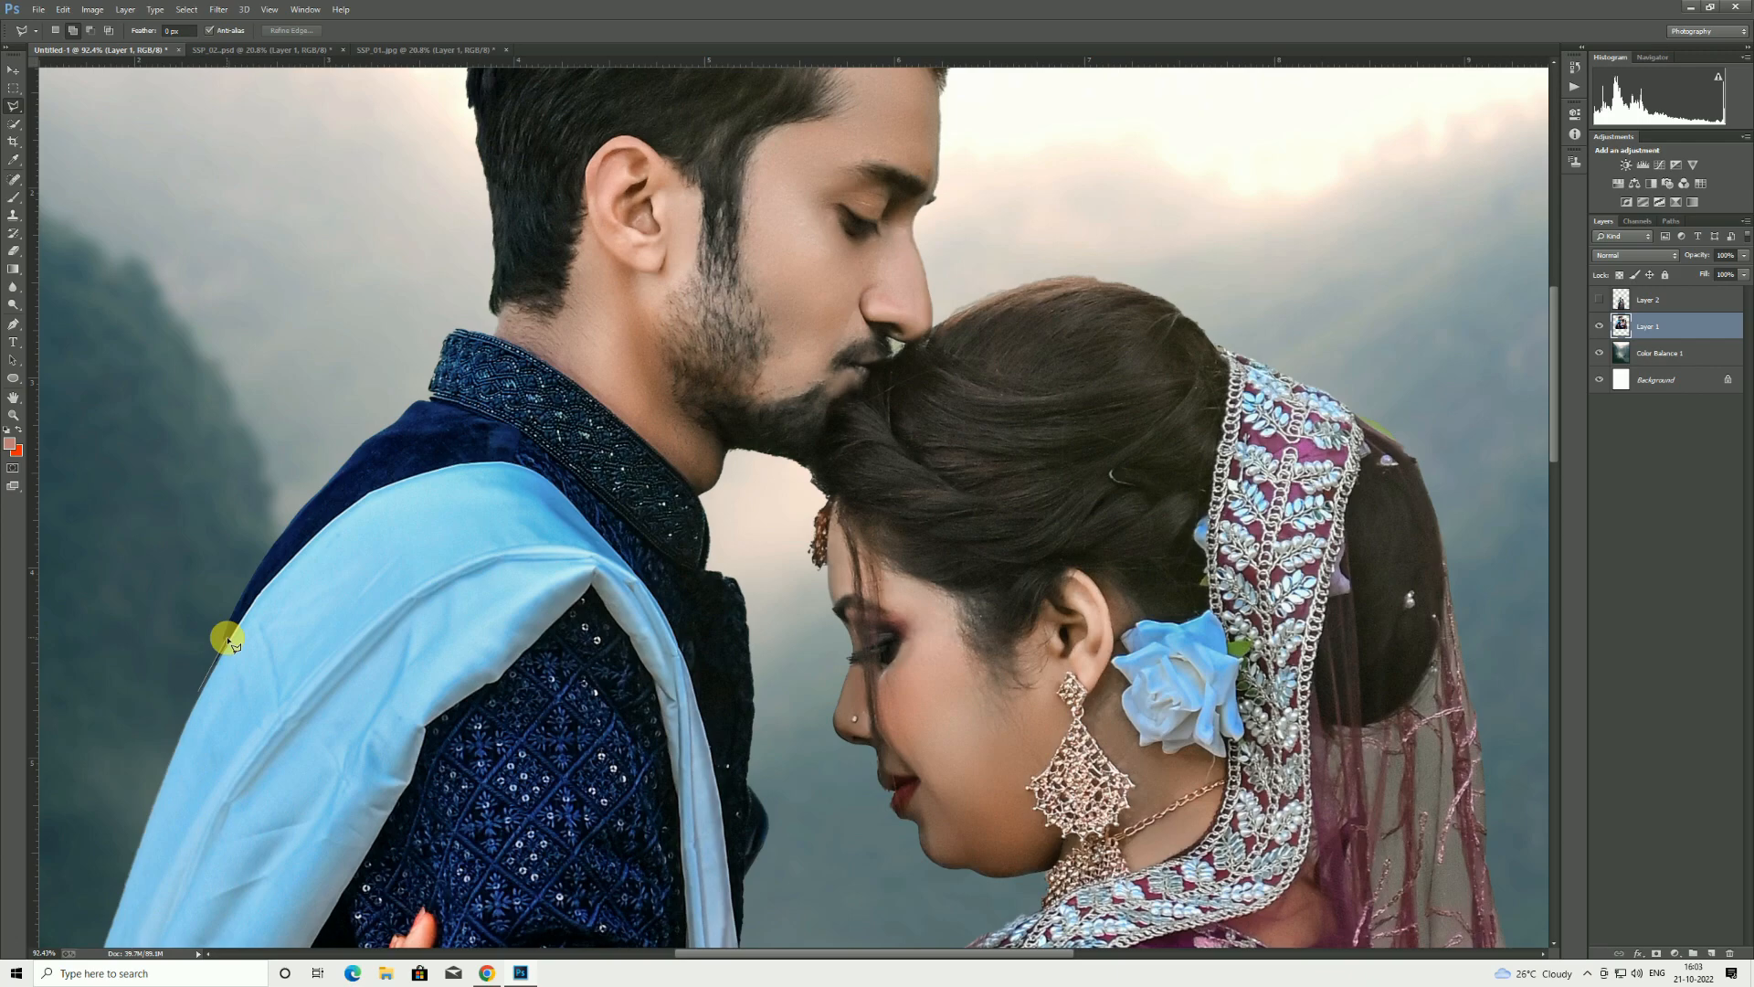
pyautogui.click(357, 364)
pyautogui.doubleClick(211, 259)
pyautogui.rightClick(457, 306)
pyautogui.click(479, 325)
pyautogui.scroll(-4, 929, 407)
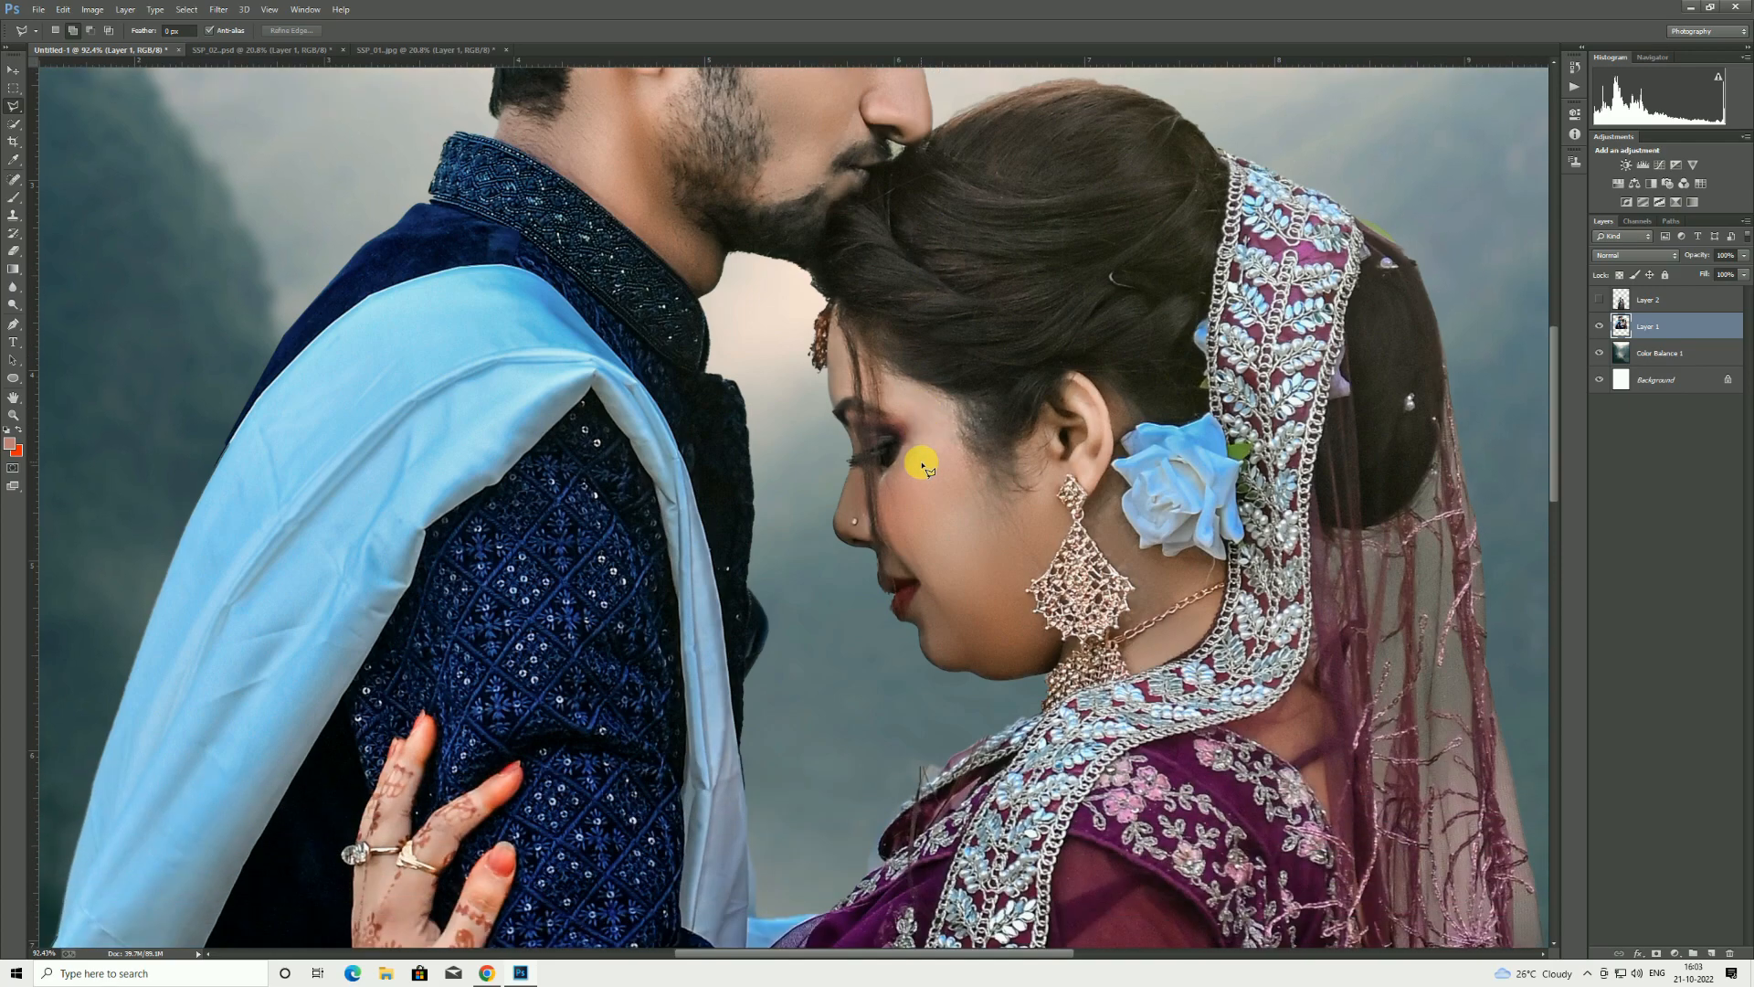
pyautogui.scroll(9, 924, 467)
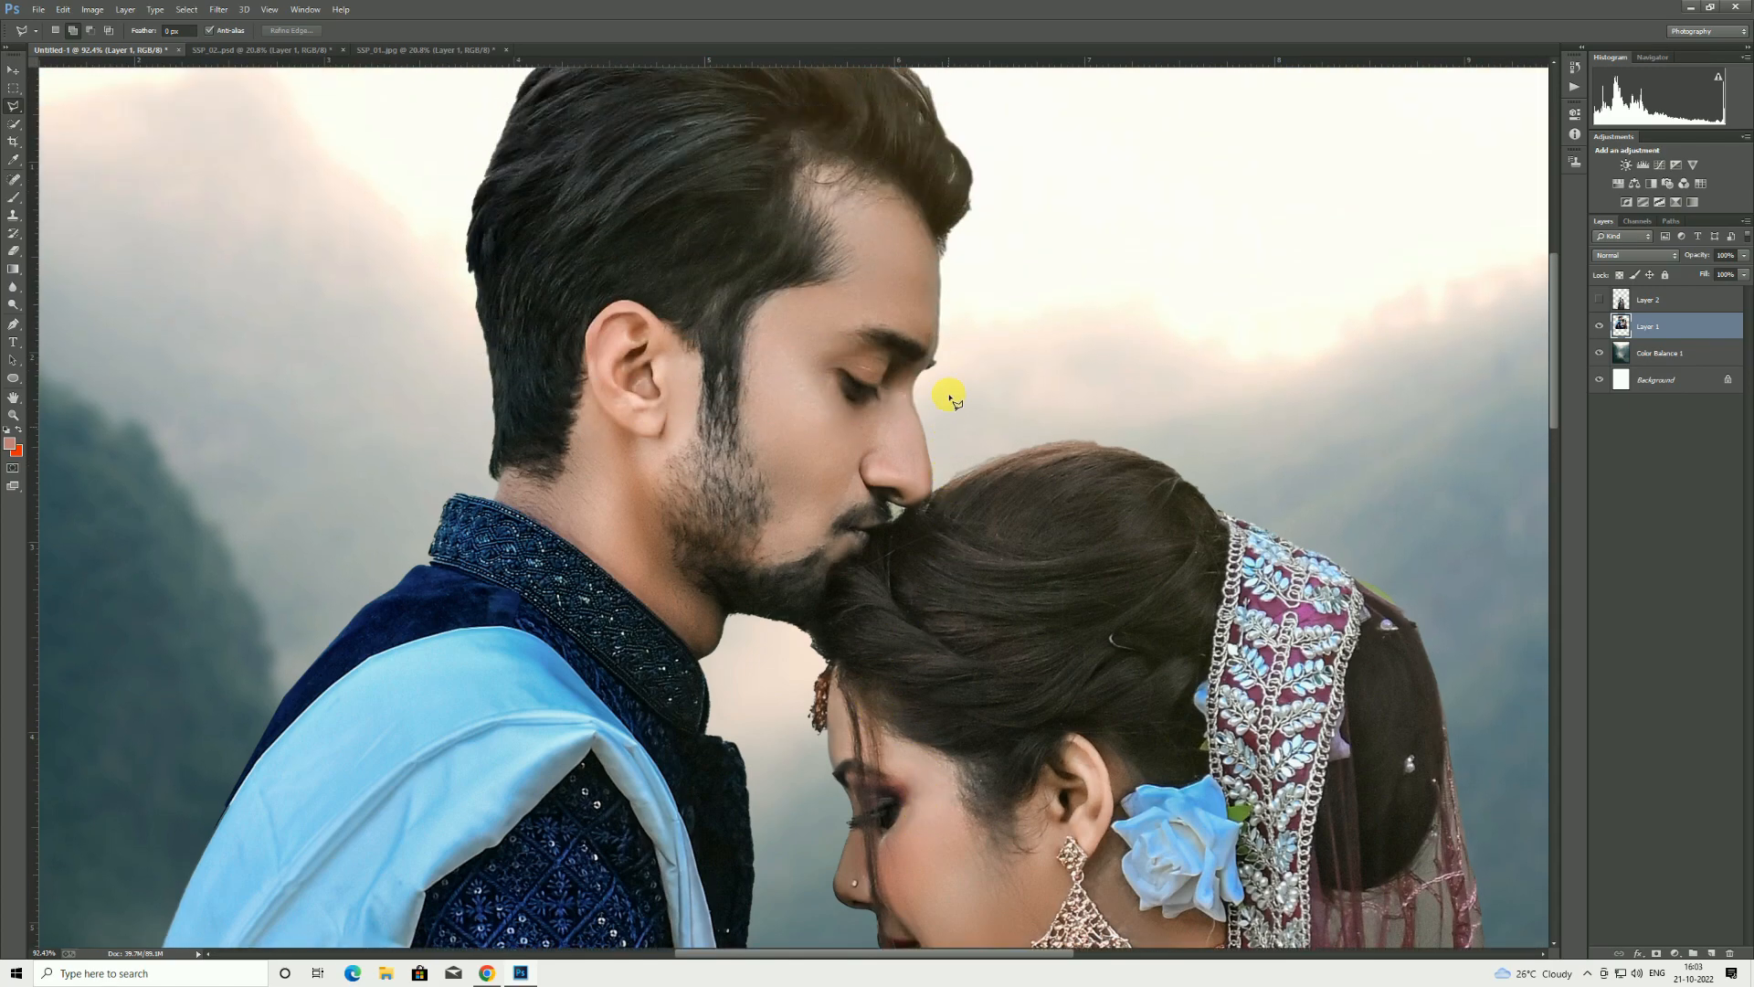
pyautogui.scroll(2, 950, 399)
pyautogui.click(13, 415)
pyautogui.rightClick(462, 376)
pyautogui.click(493, 386)
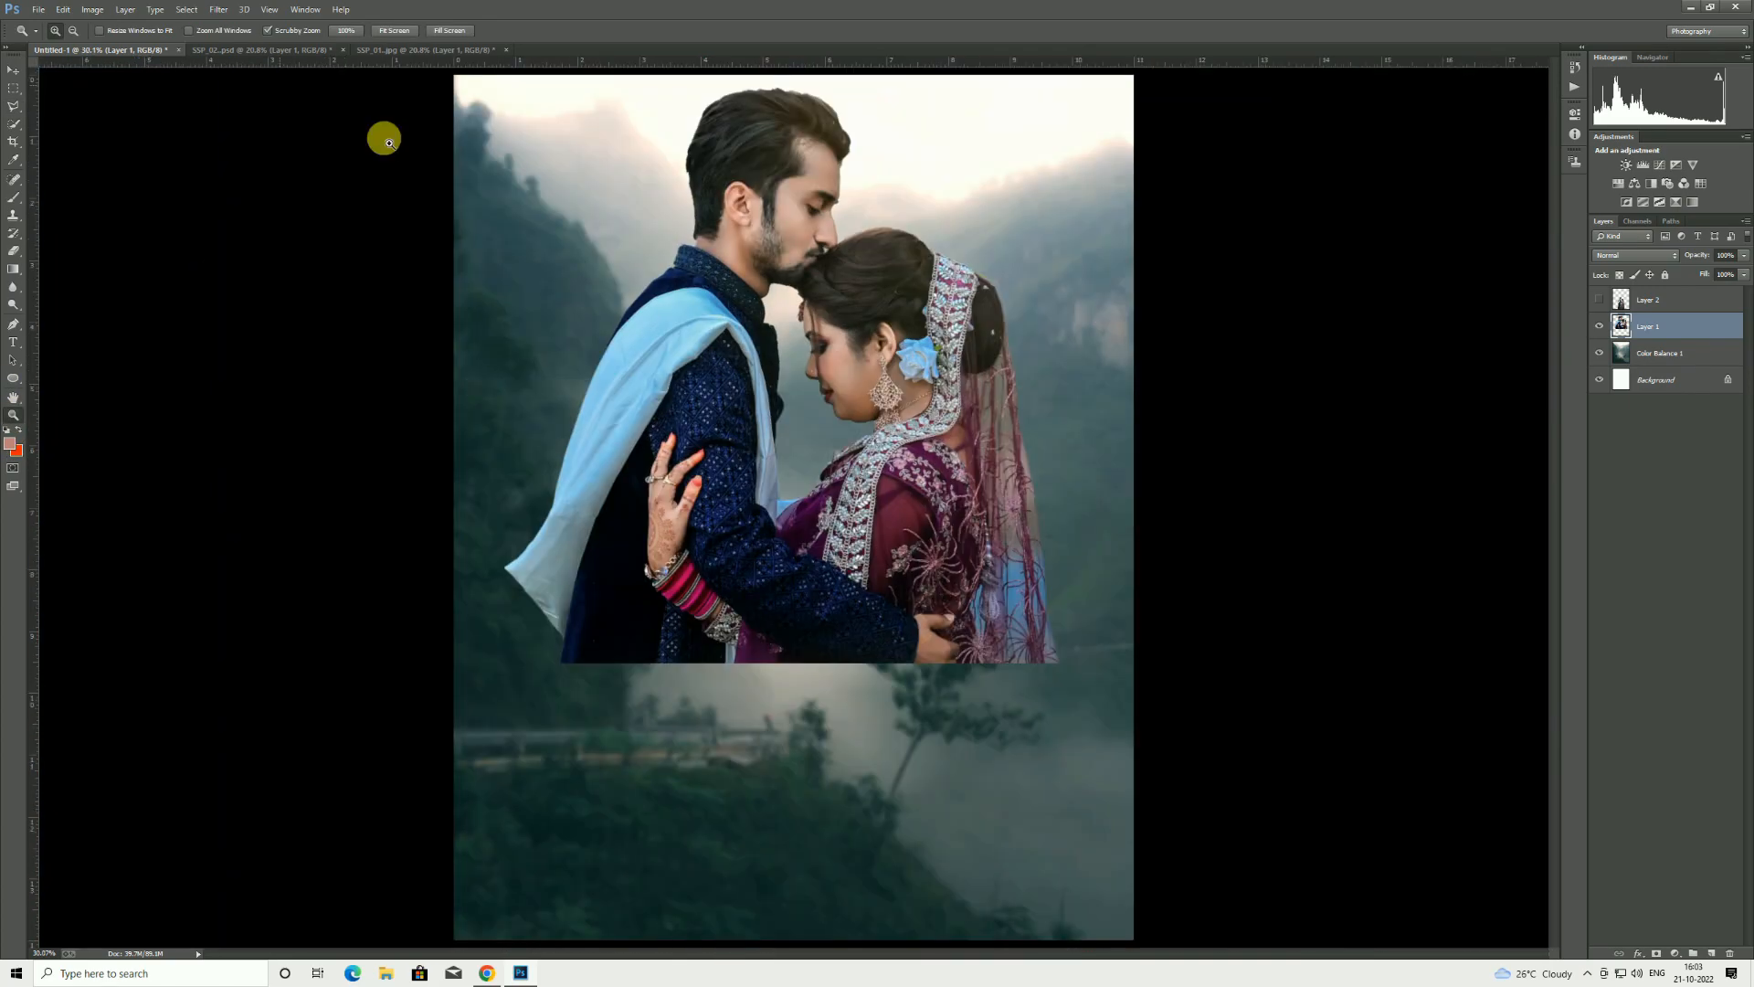
# - Show the smaller couple again and add a layer mask to the close-up couple layer
pyautogui.click(12, 70)
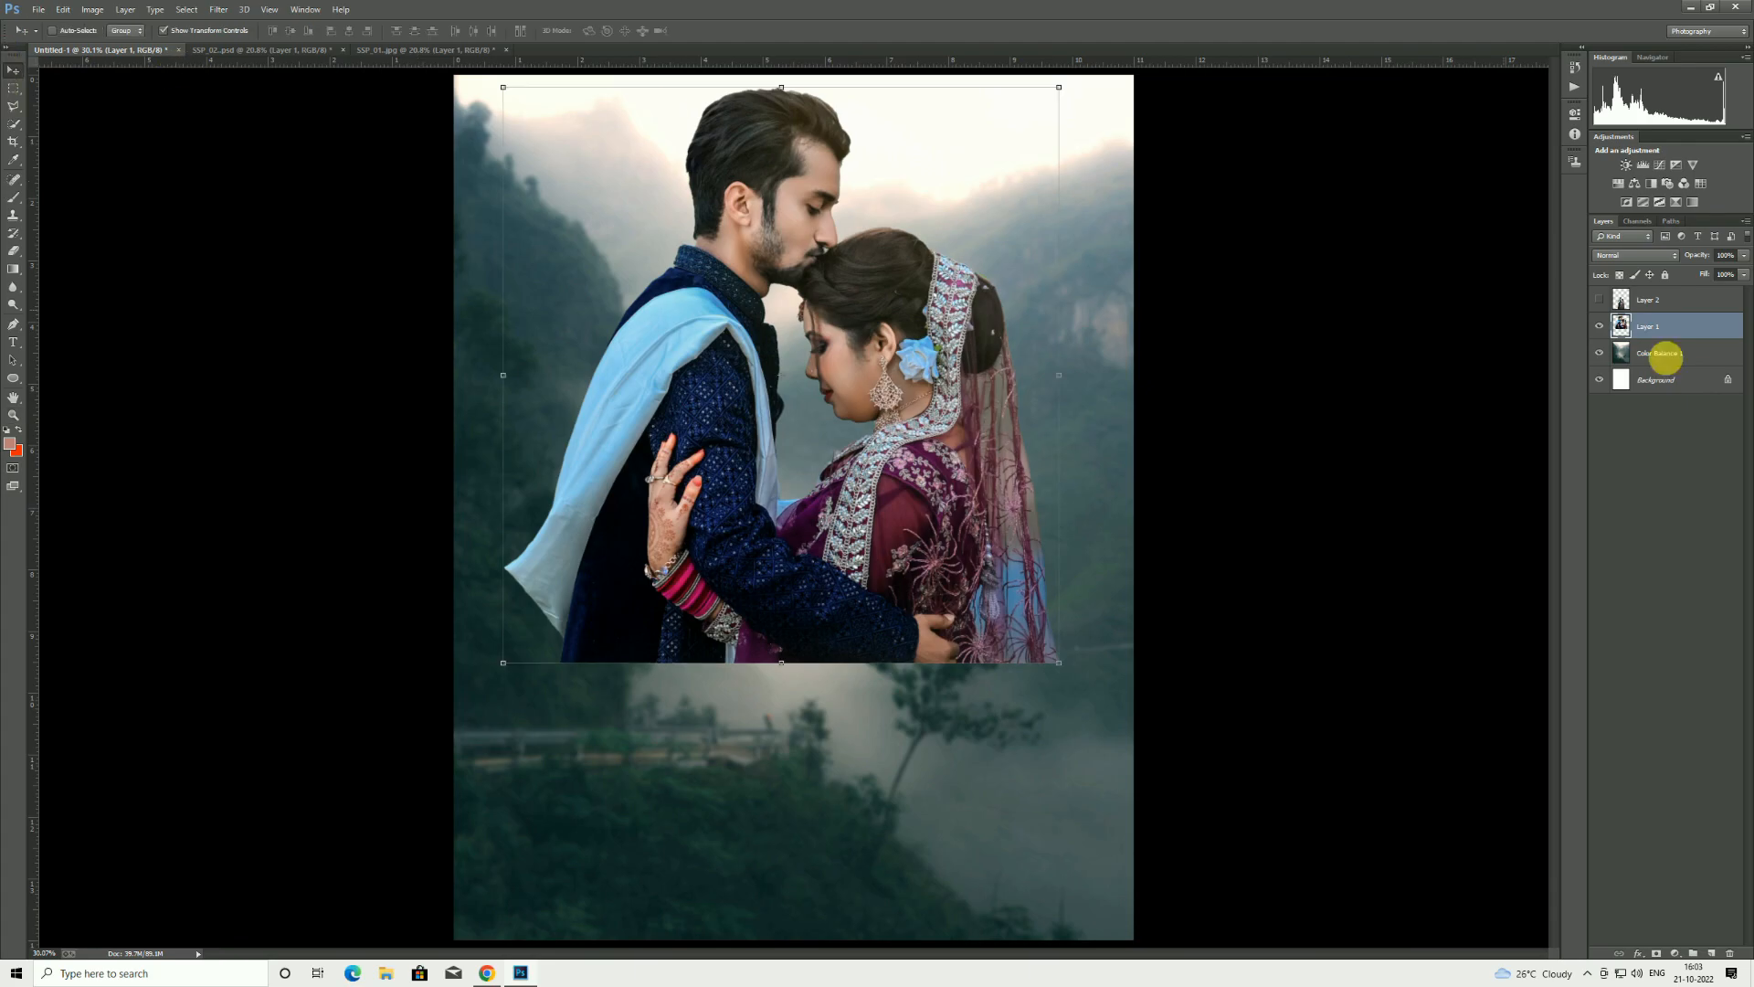
pyautogui.click(1599, 303)
pyautogui.click(1657, 324)
pyautogui.click(1649, 303)
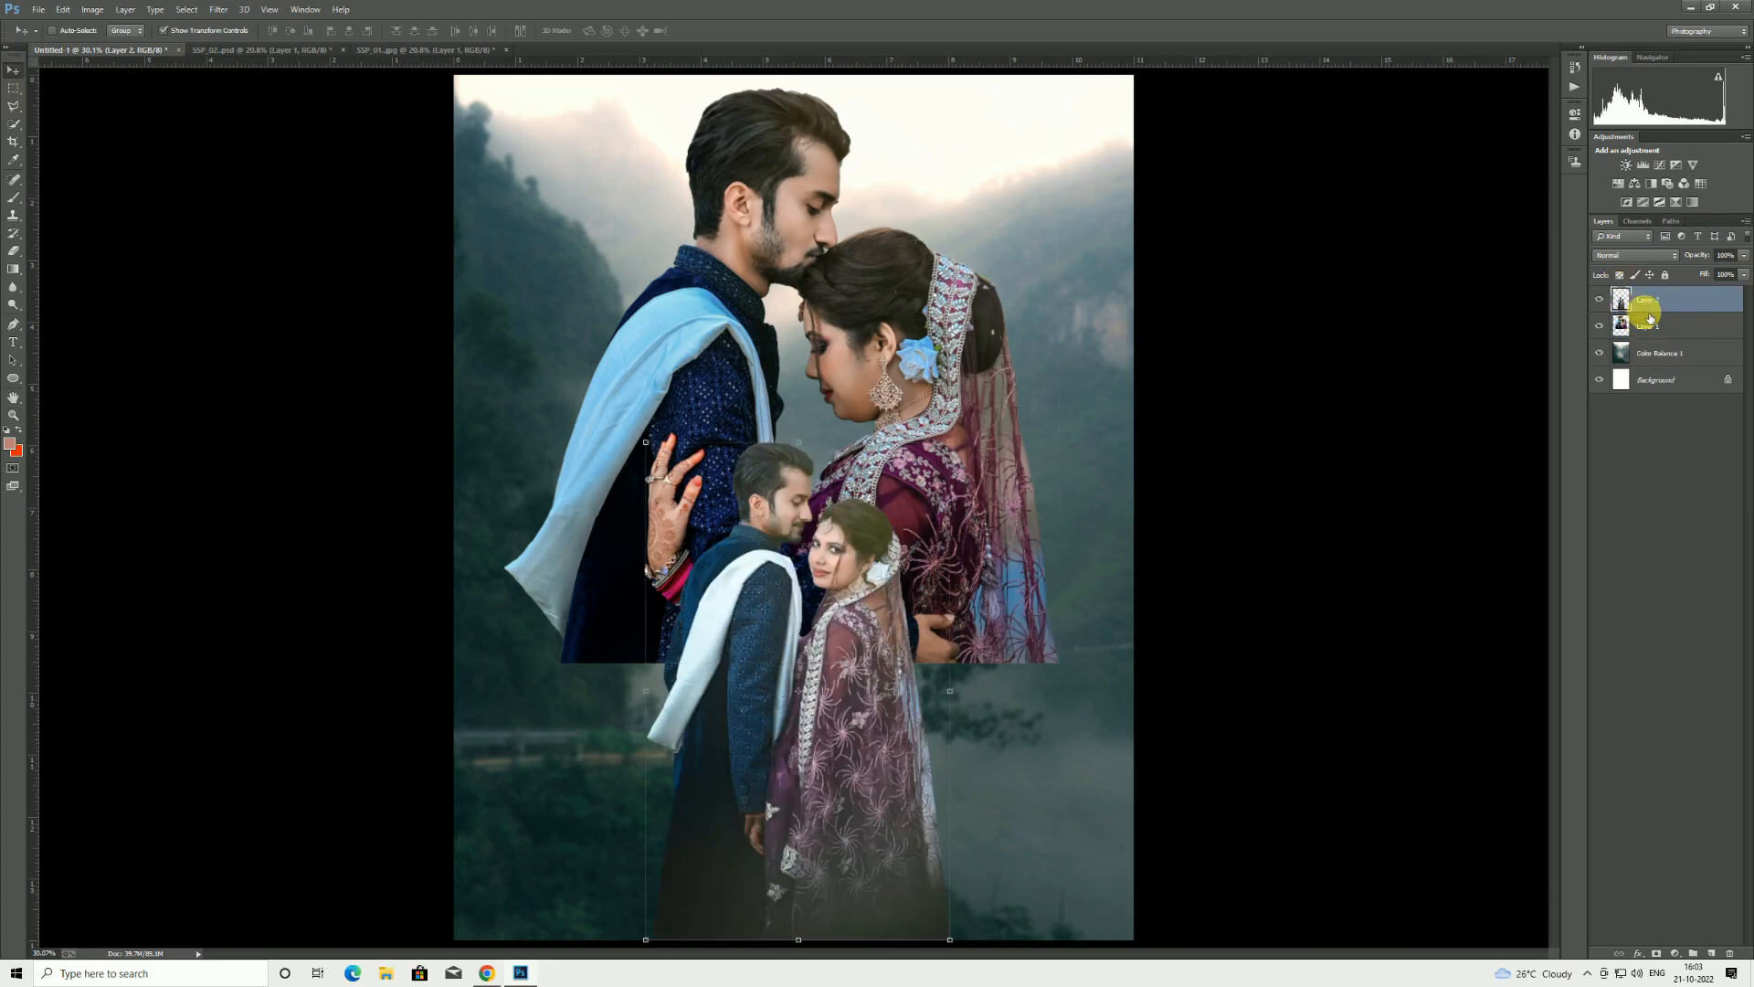
pyautogui.click(1645, 335)
pyautogui.click(1656, 953)
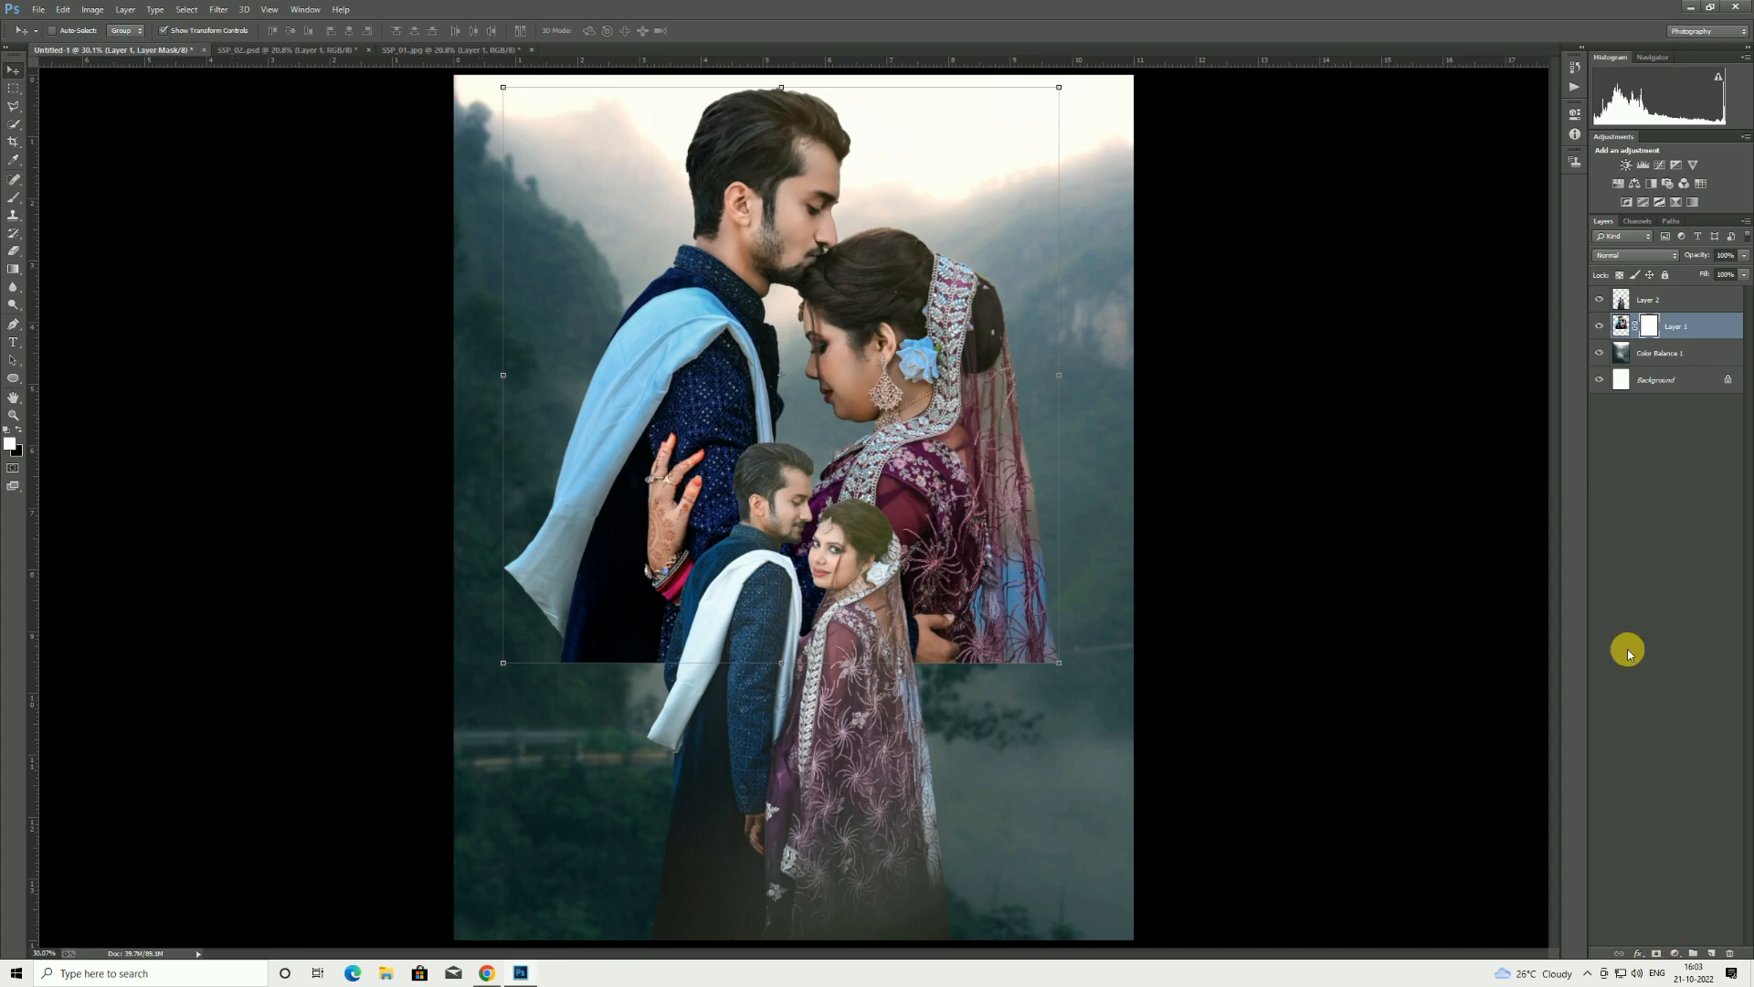
# - Enlarge the close-up couple to about 106% and align it to a vertical guide placed between the smaller couple's faces
pyautogui.moveTo(956, 368); pyautogui.dragTo(928, 378)
pyautogui.moveTo(931, 382); pyautogui.dragTo(934, 384)
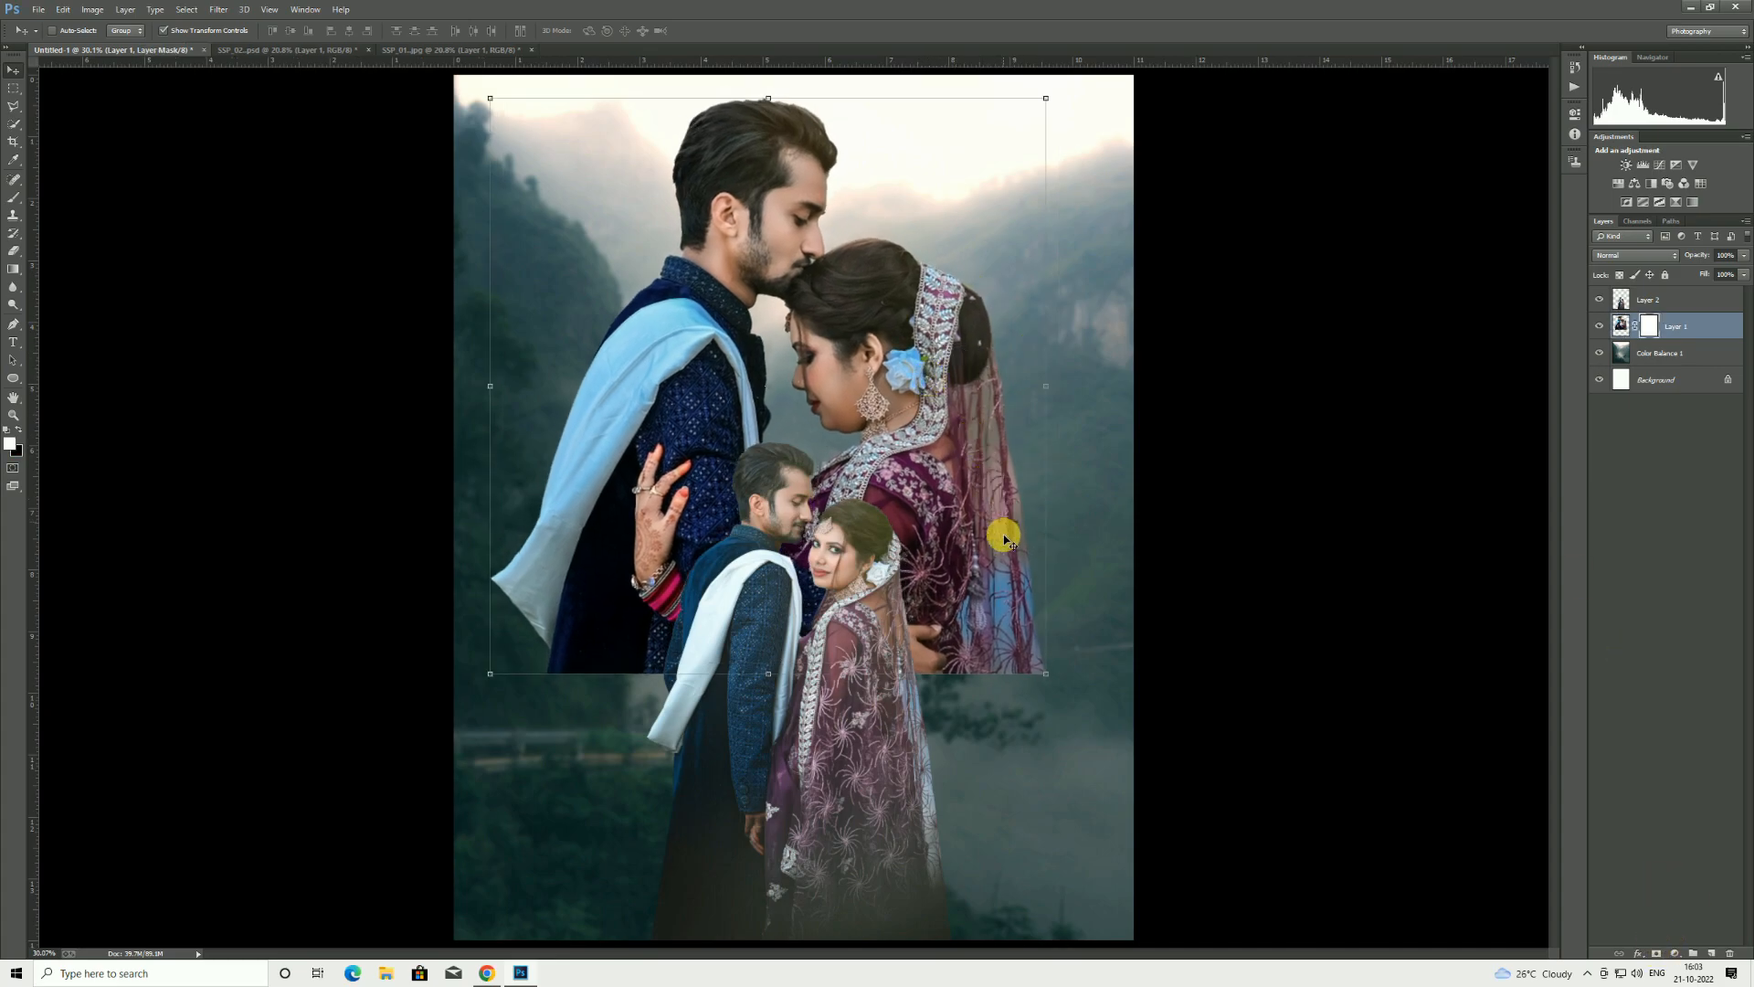
pyautogui.moveTo(1049, 675); pyautogui.dragTo(1067, 705)
pyautogui.moveTo(941, 390); pyautogui.dragTo(936, 386)
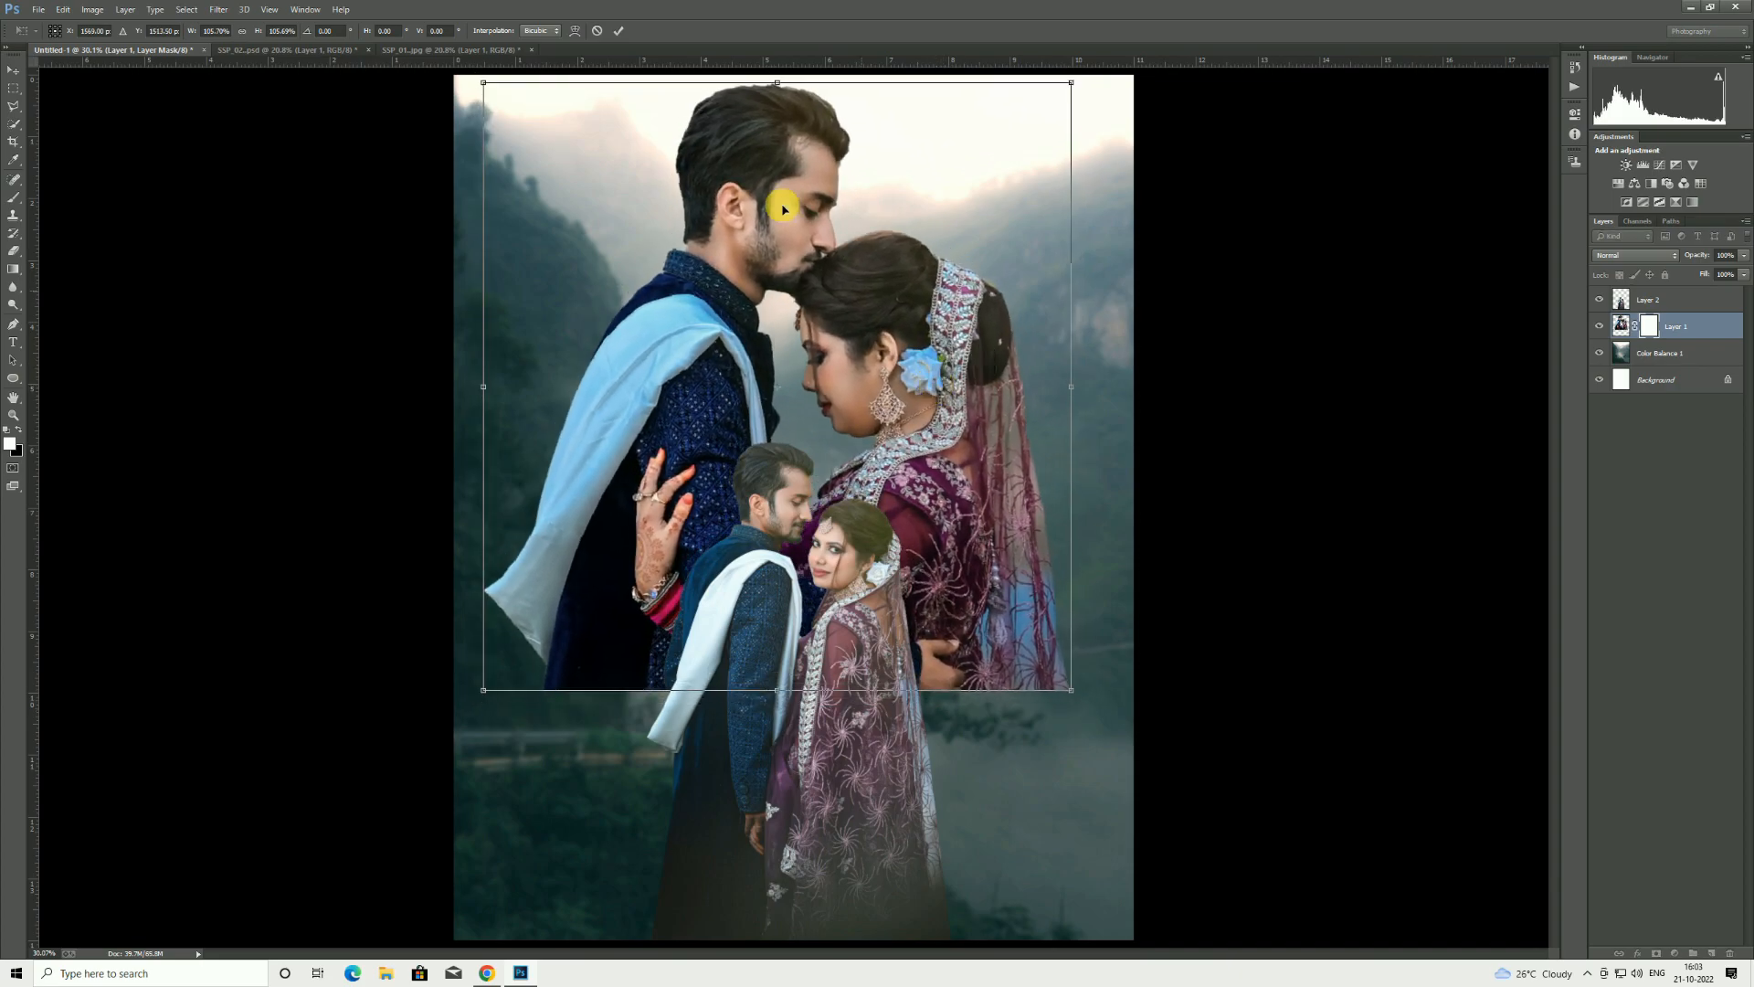
pyautogui.click(620, 32)
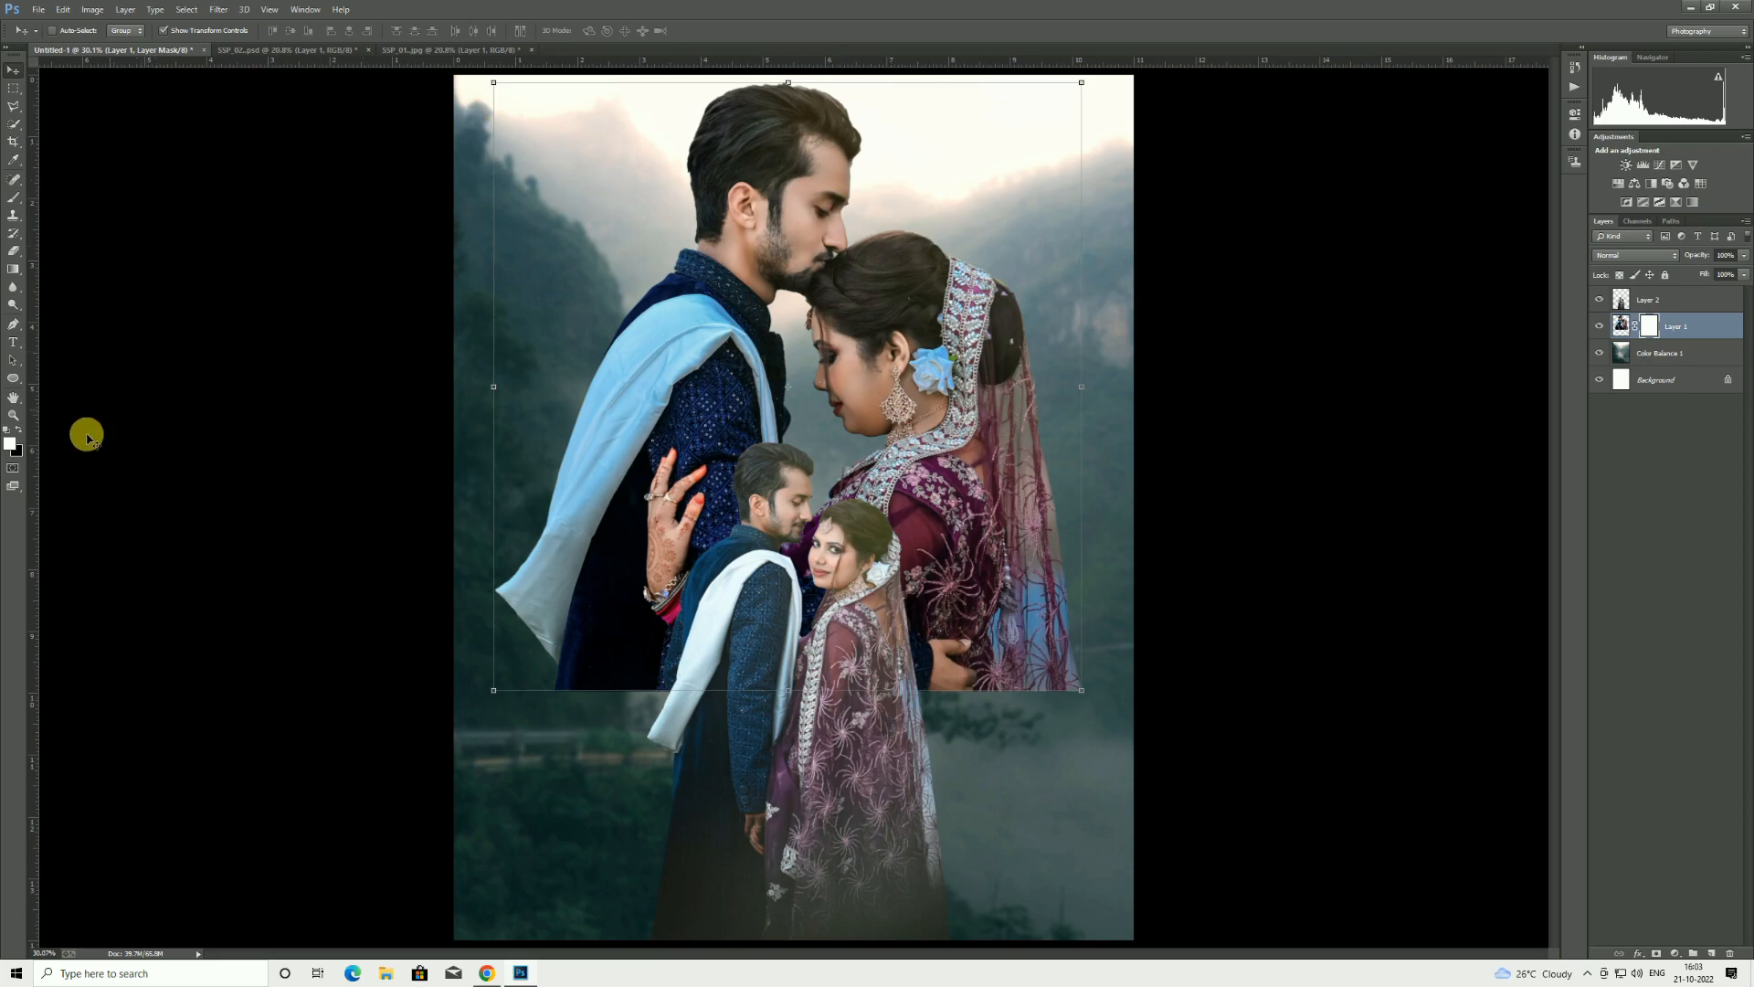
pyautogui.moveTo(30, 510); pyautogui.dragTo(816, 642)
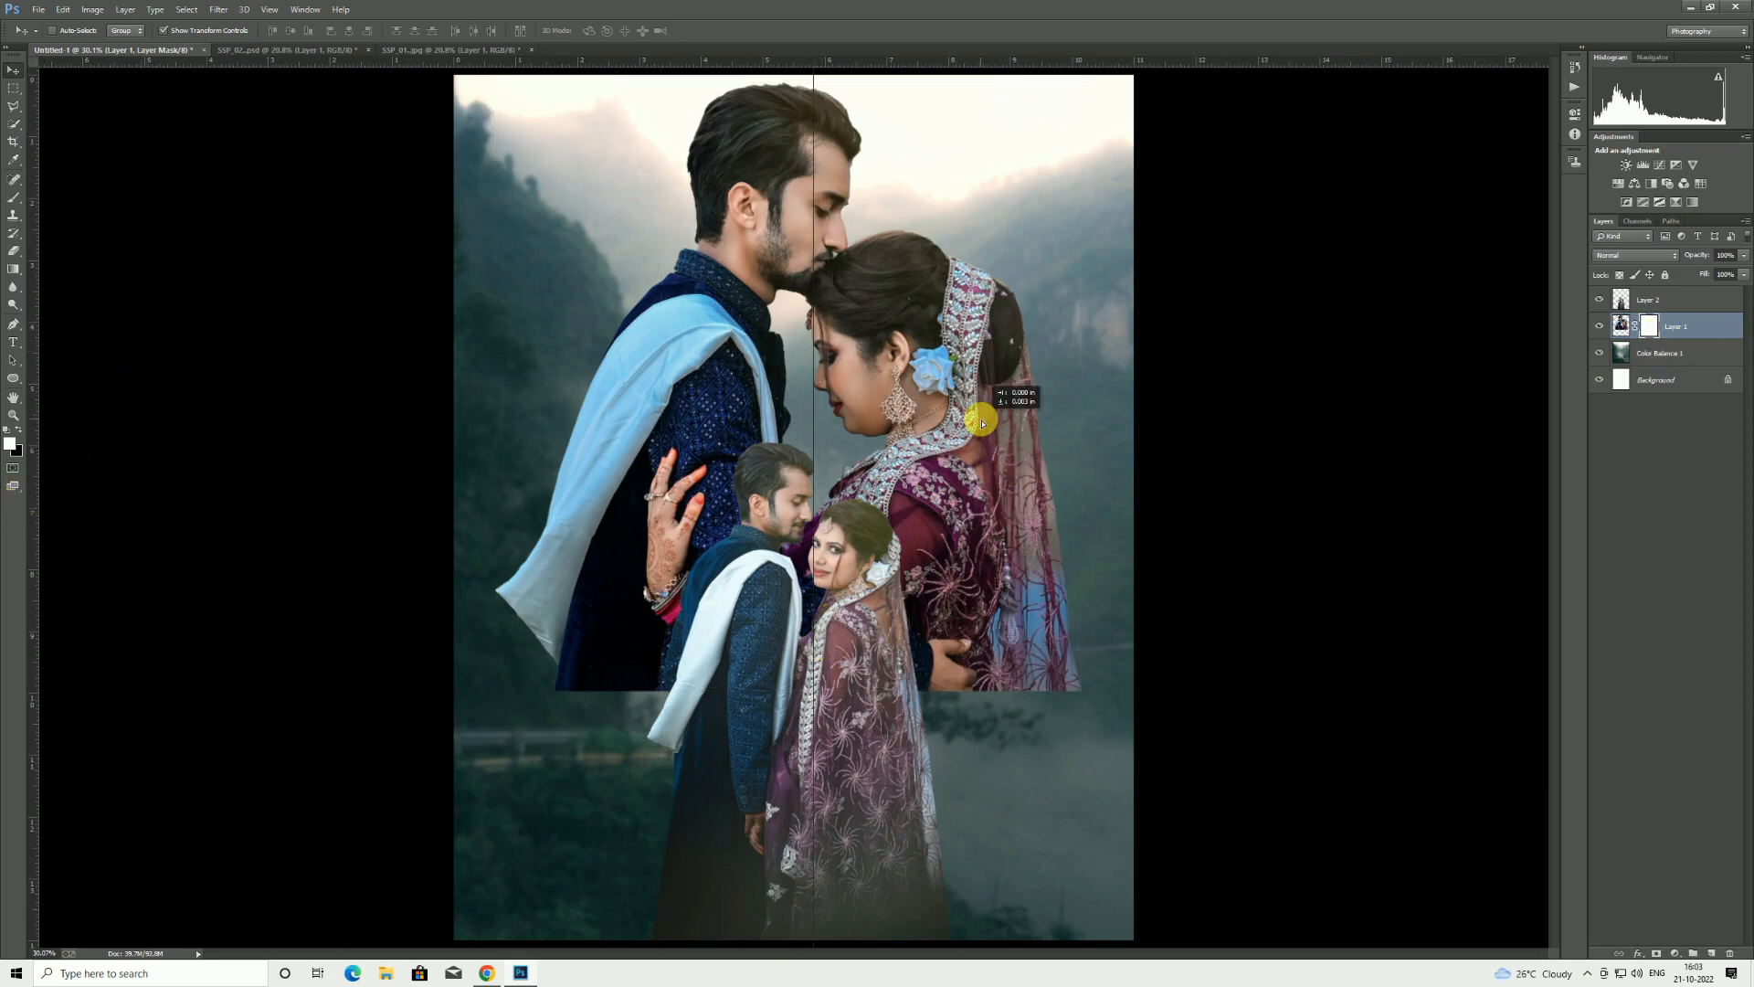
pyautogui.moveTo(985, 403); pyautogui.dragTo(979, 402)
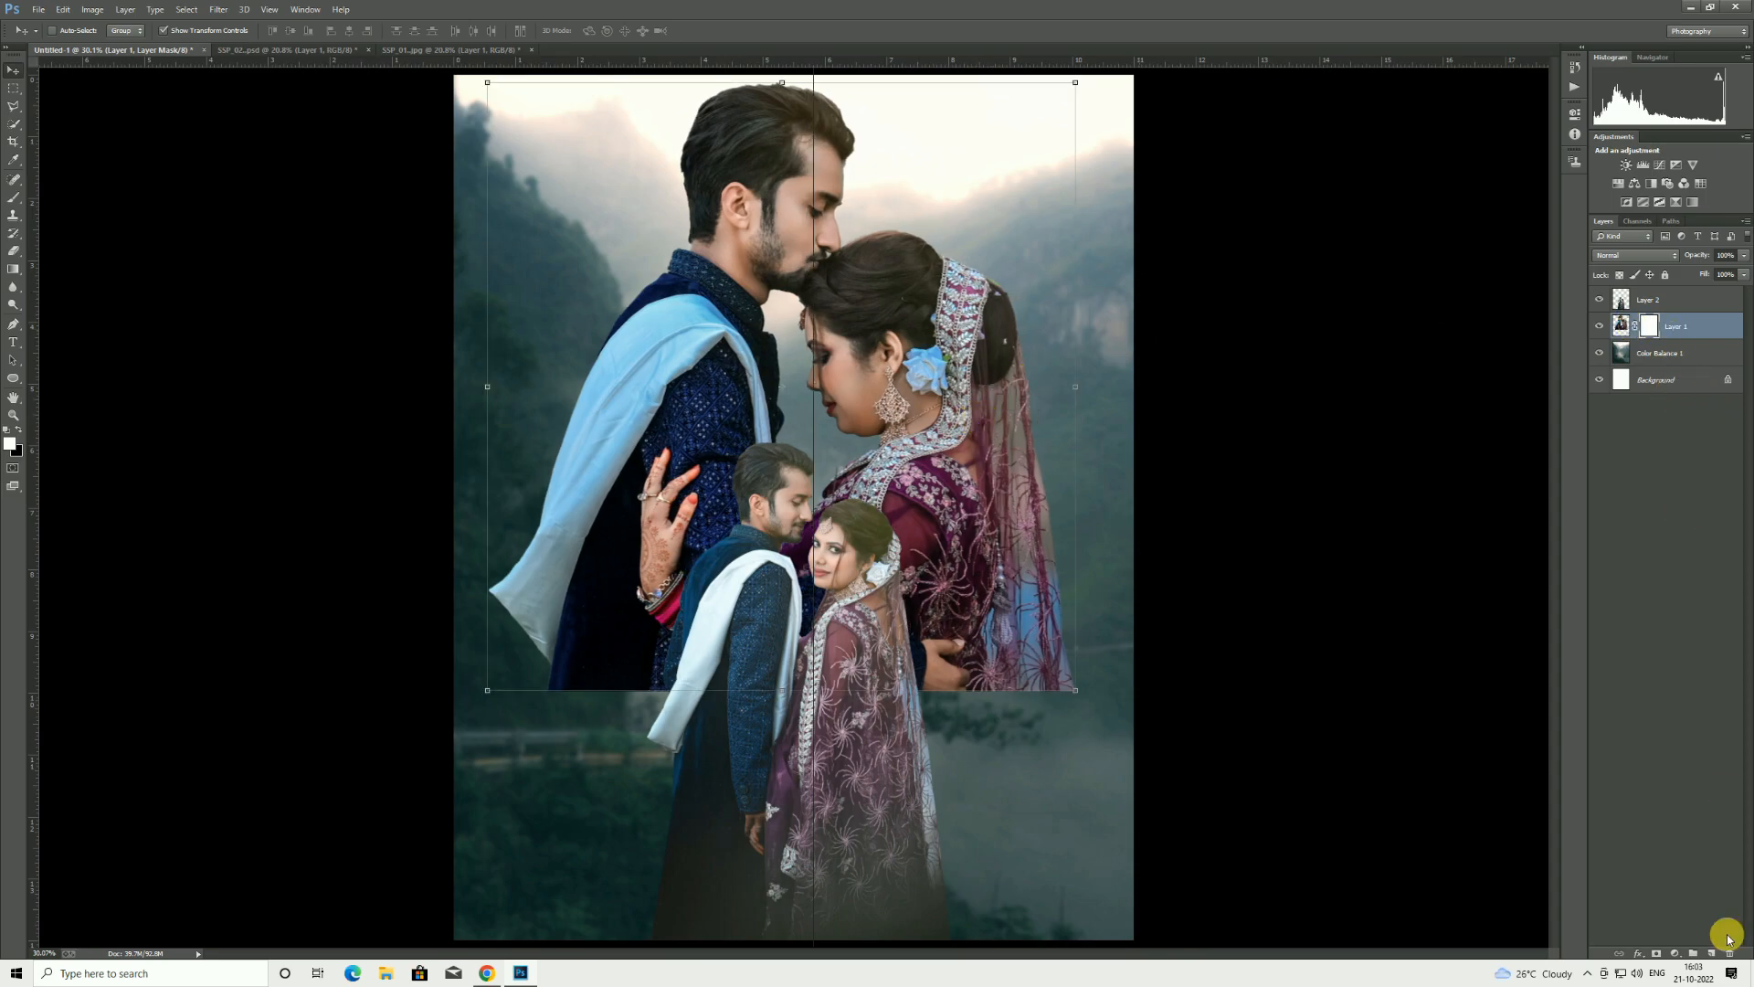
# - Invert the close-up couple's mask, remove the guide, and reveal the upper bodies with a large soft white brush, fading their lower edge
pyautogui.hotkey('ctrl', 'i')
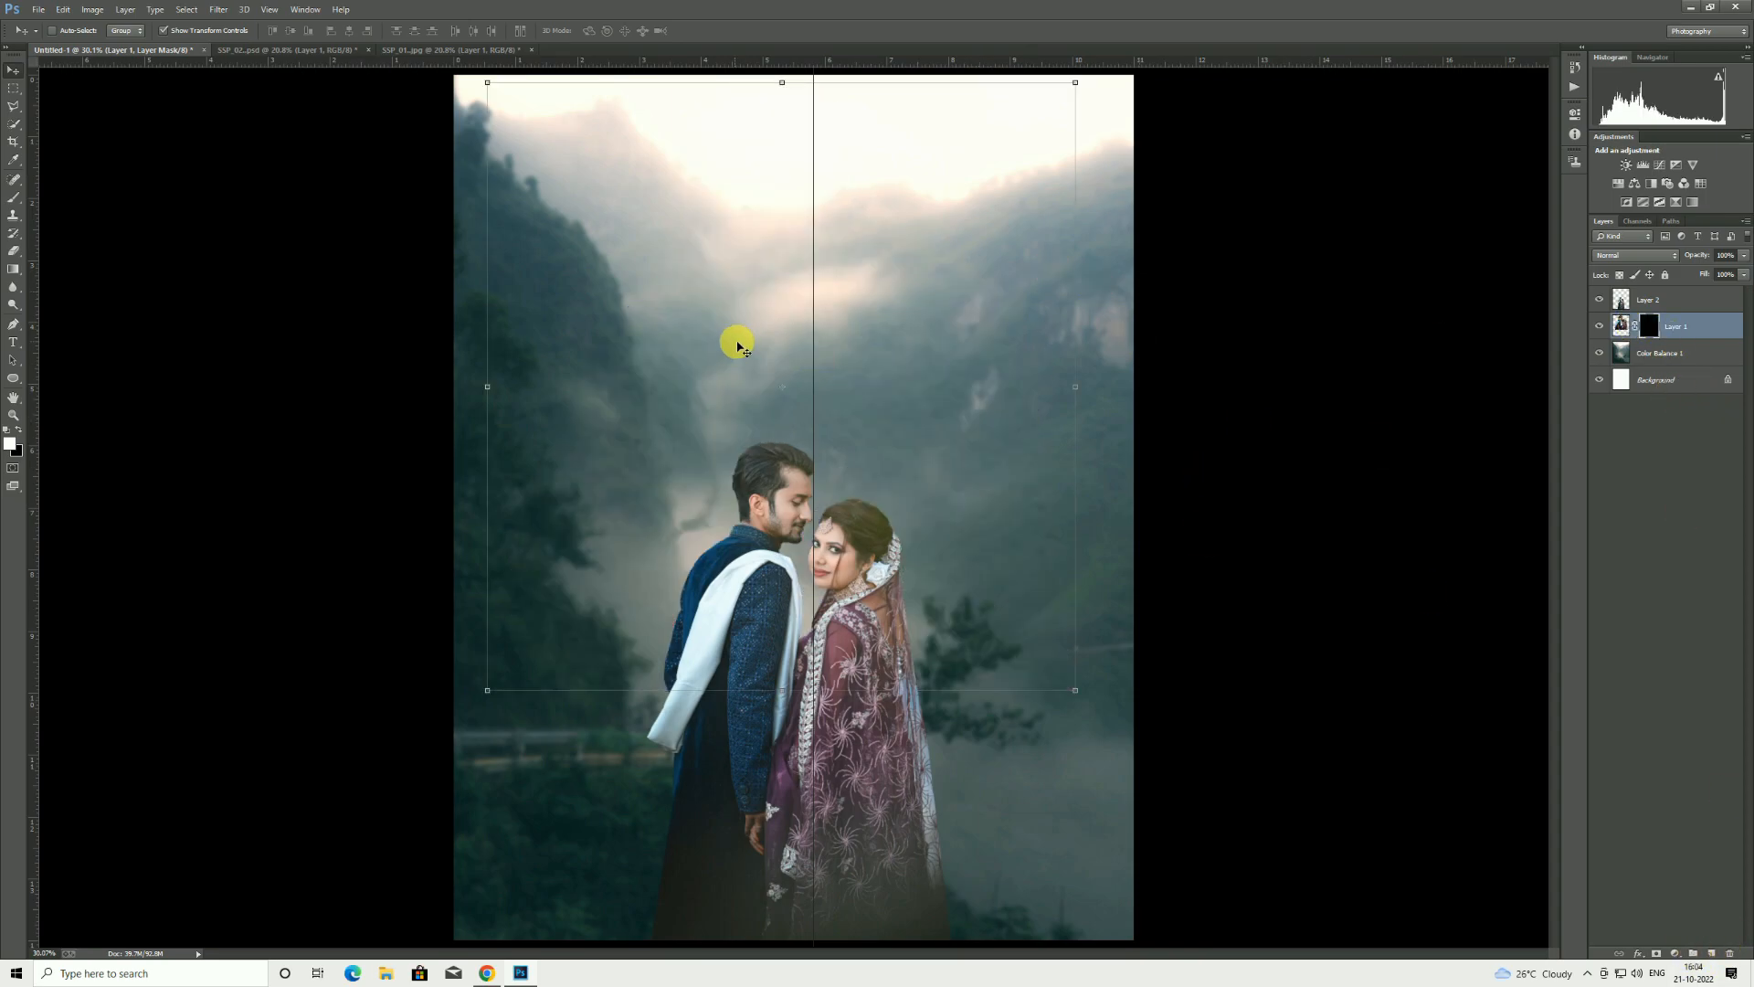
pyautogui.moveTo(819, 370); pyautogui.dragTo(22, 360)
pyautogui.click(16, 195)
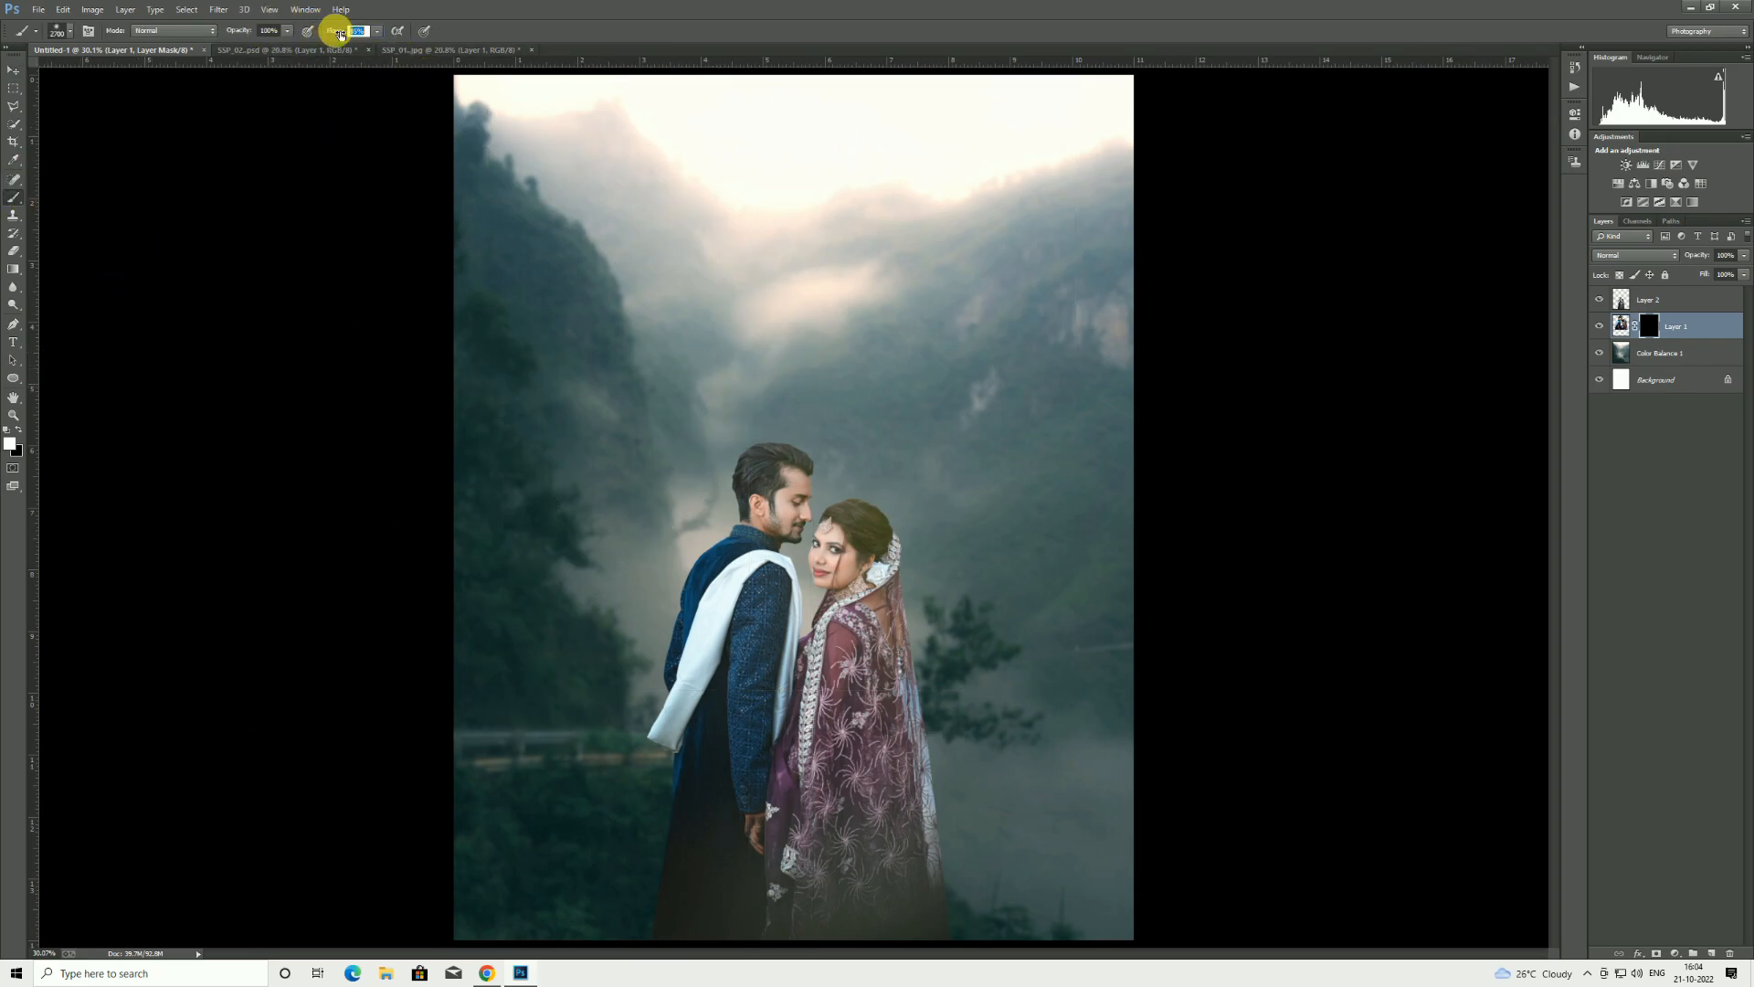
pyautogui.moveTo(873, 250)
pyautogui.mouseDown()
pyautogui.moveTo(750, 238)
pyautogui.moveTo(733, 258)
pyautogui.moveTo(804, 256)
pyautogui.moveTo(892, 212)
pyautogui.moveTo(962, 239)
pyautogui.moveTo(736, 193)
pyautogui.mouseUp()
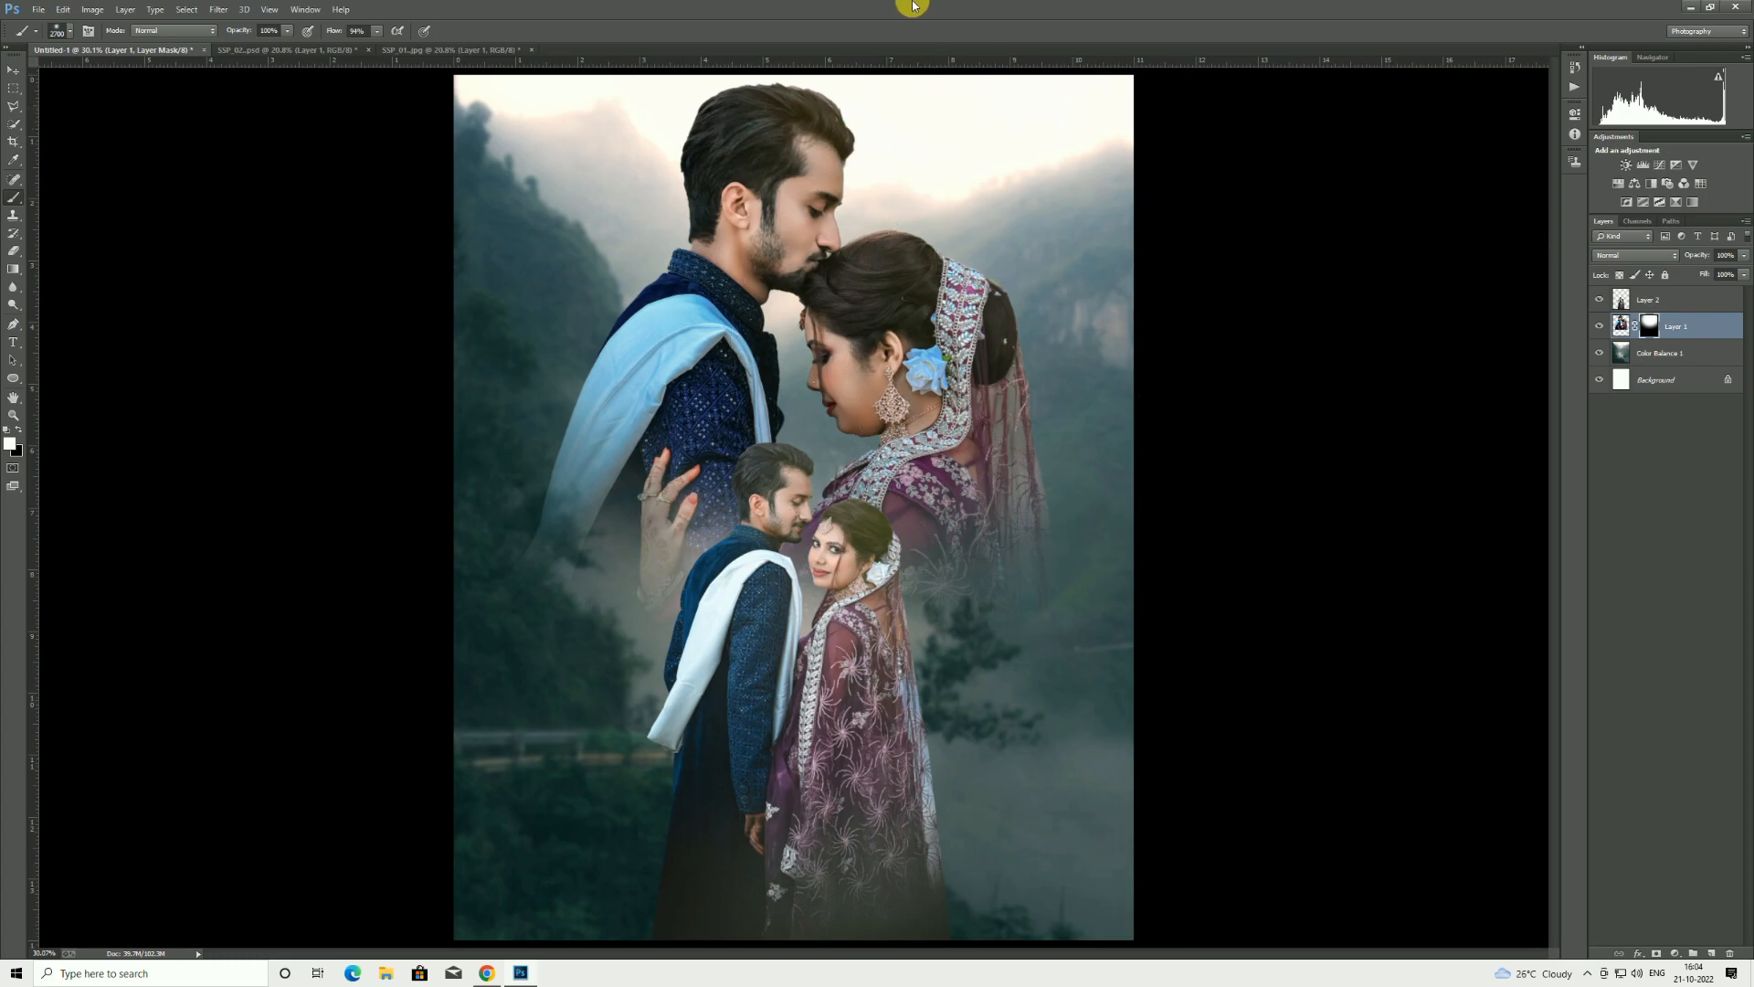
# - Open the close-up couple's image, not its mask, in the Liquify filter and ready the Forward Warp tool on the groom's head
pyautogui.click(1622, 326)
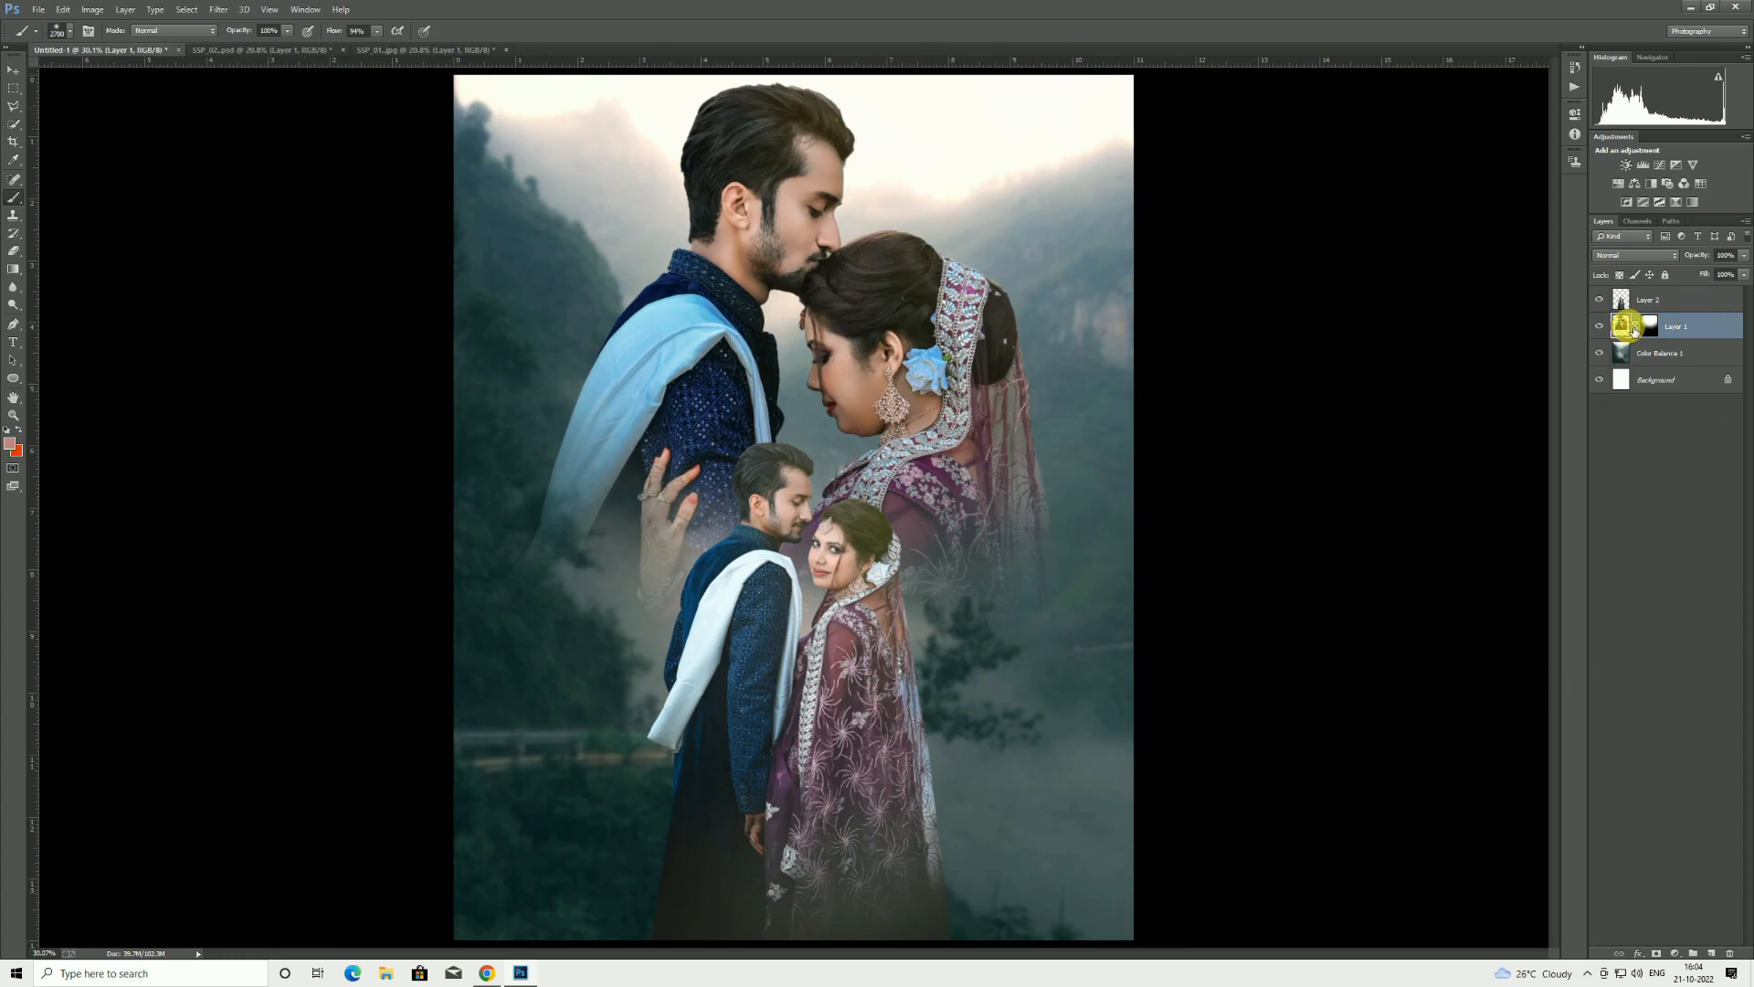
pyautogui.click(210, 9)
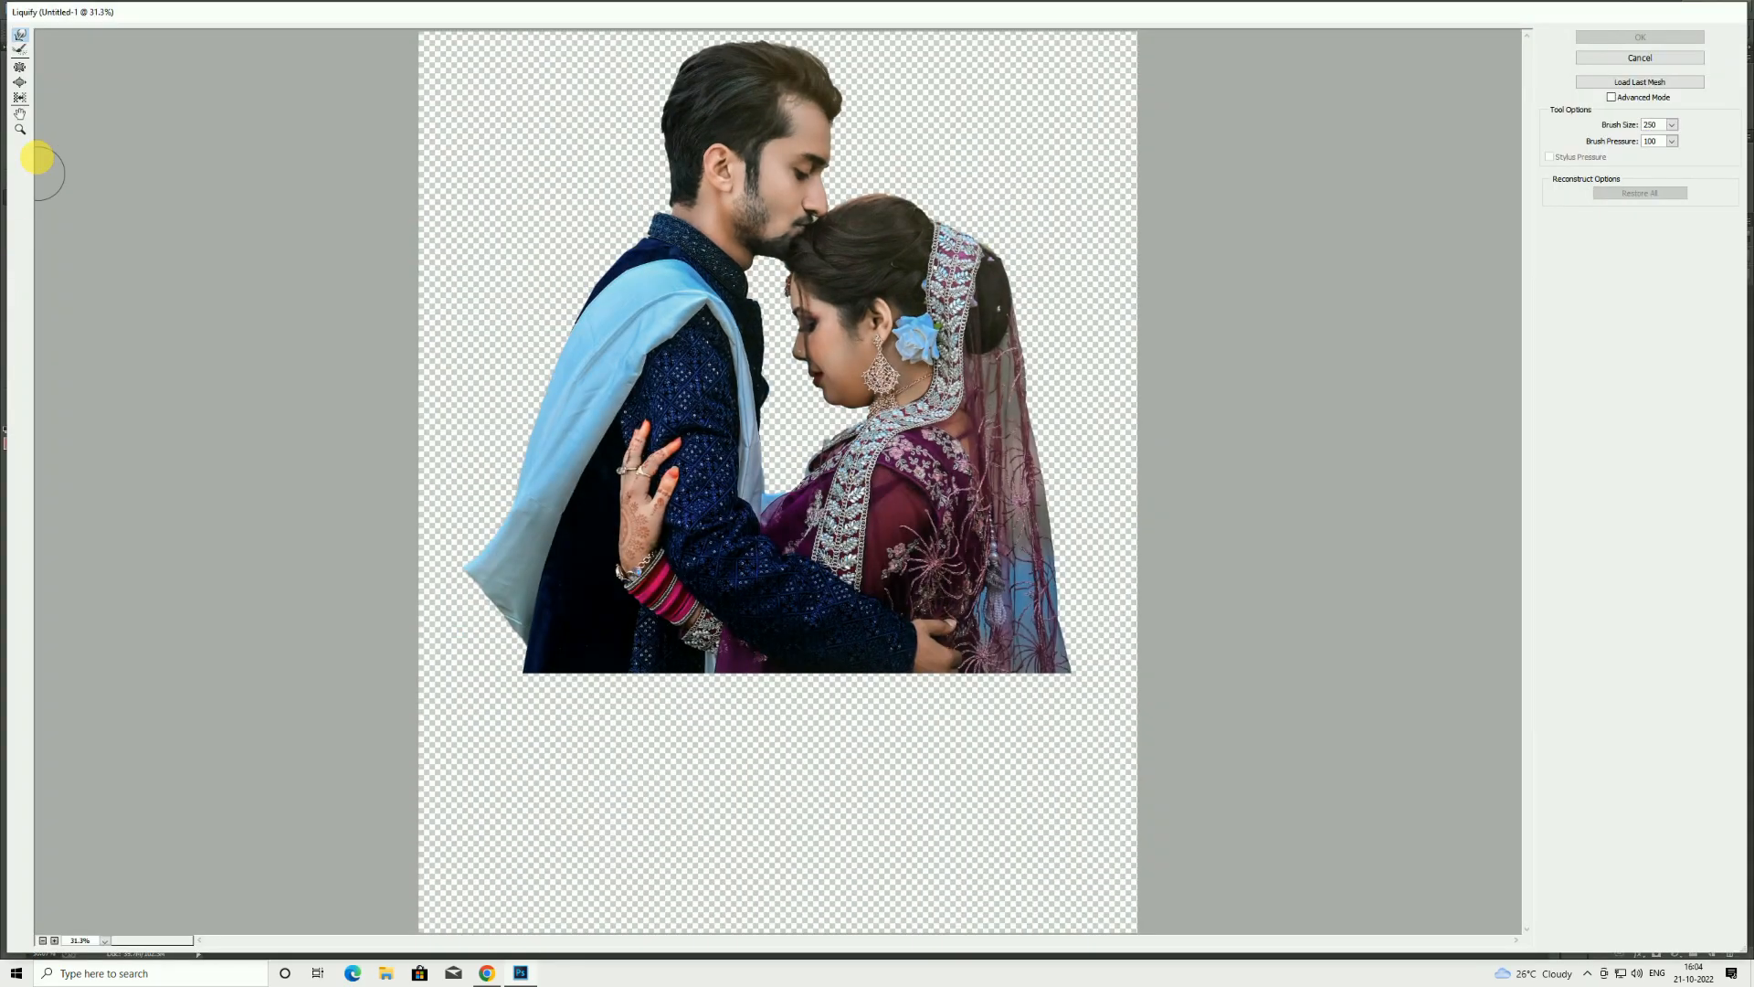
pyautogui.click(20, 129)
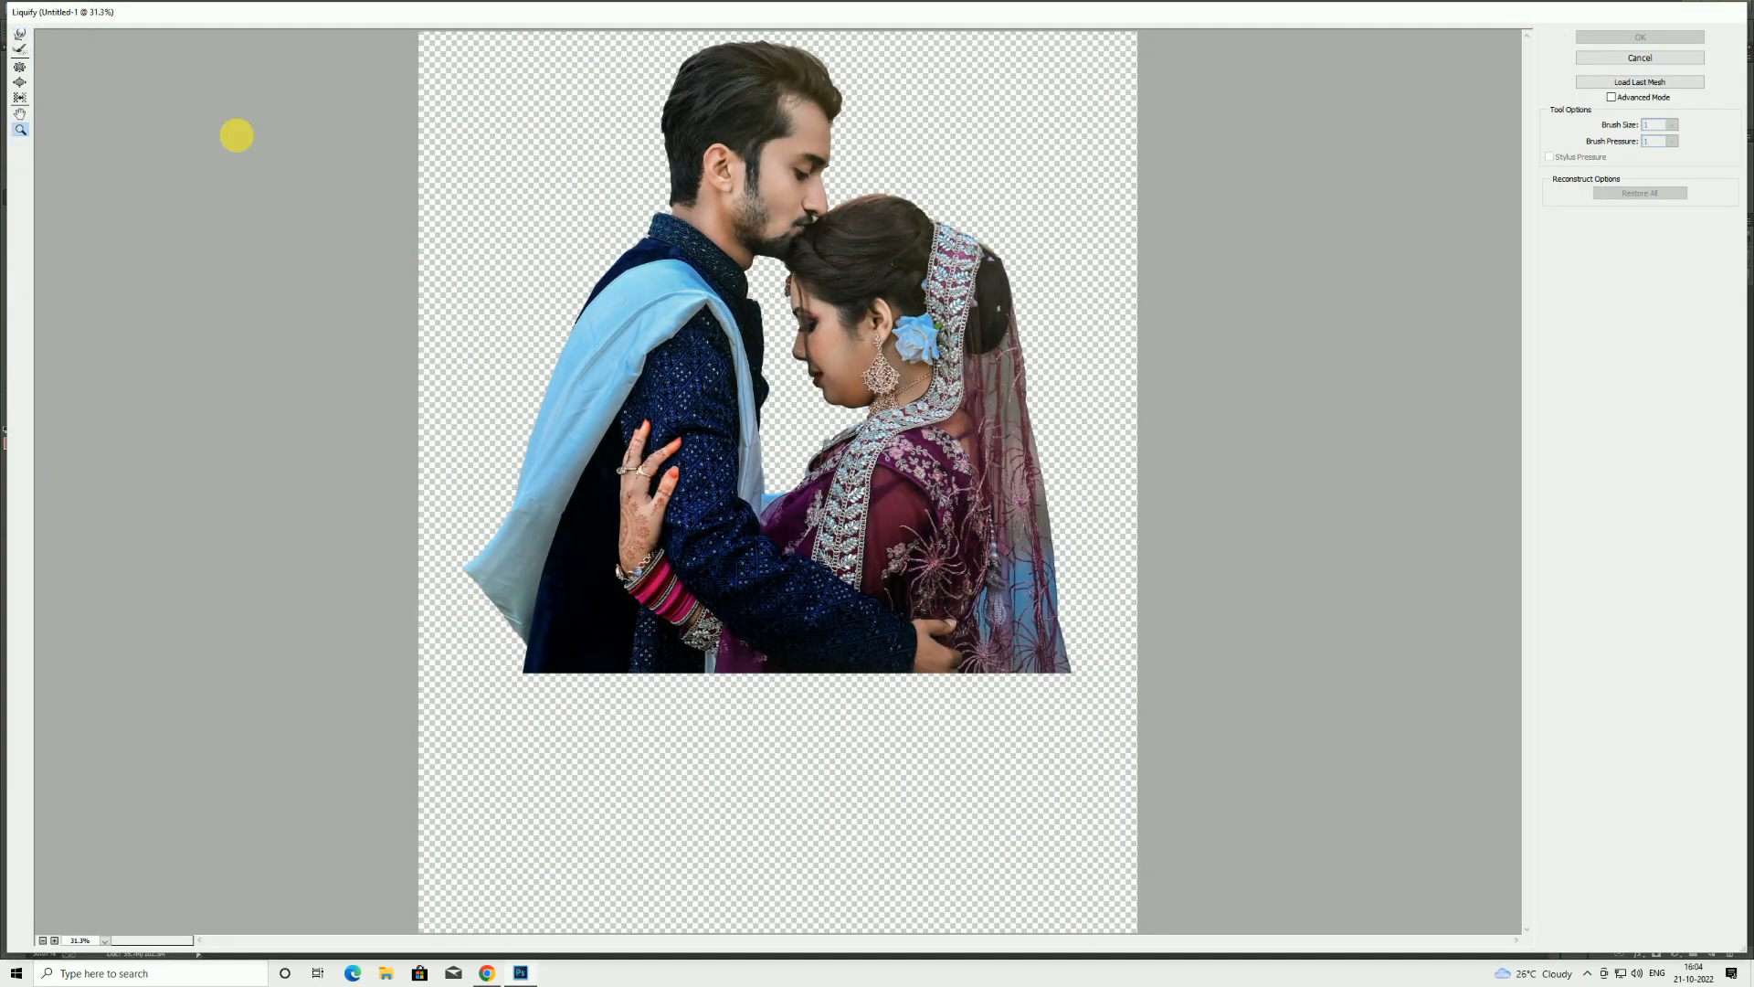
pyautogui.moveTo(803, 176); pyautogui.dragTo(837, 240)
pyautogui.rightClick(839, 244)
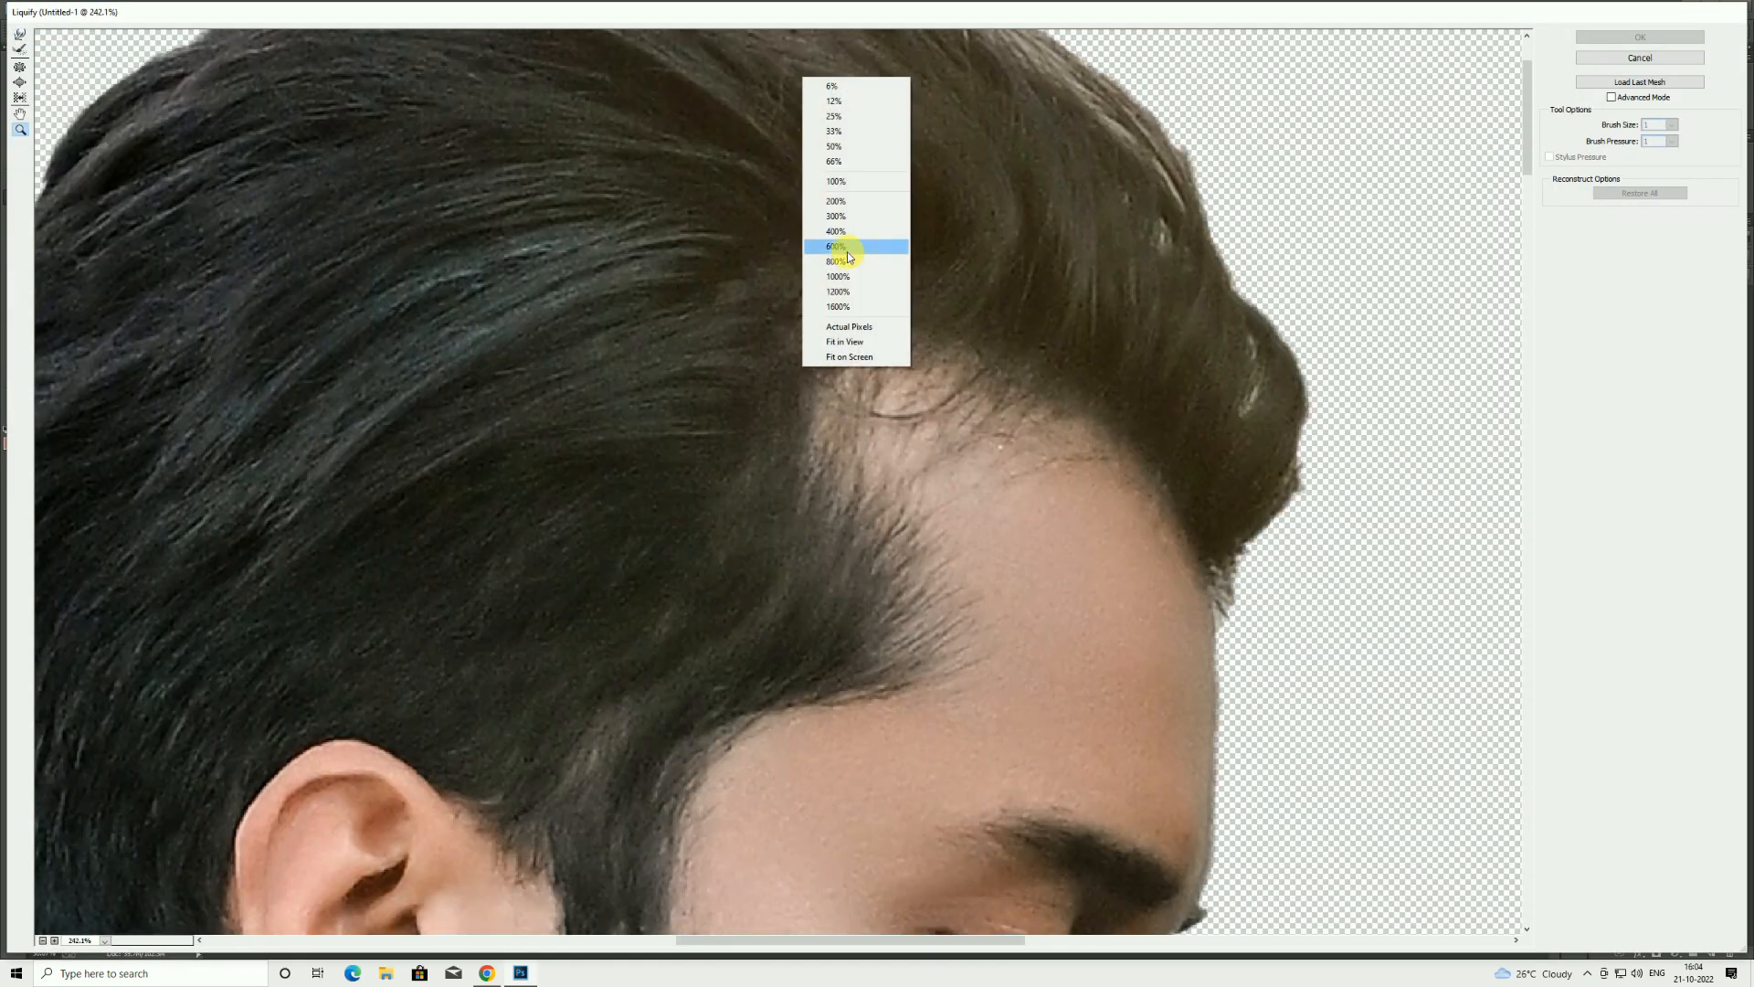
pyautogui.click(836, 182)
pyautogui.click(20, 36)
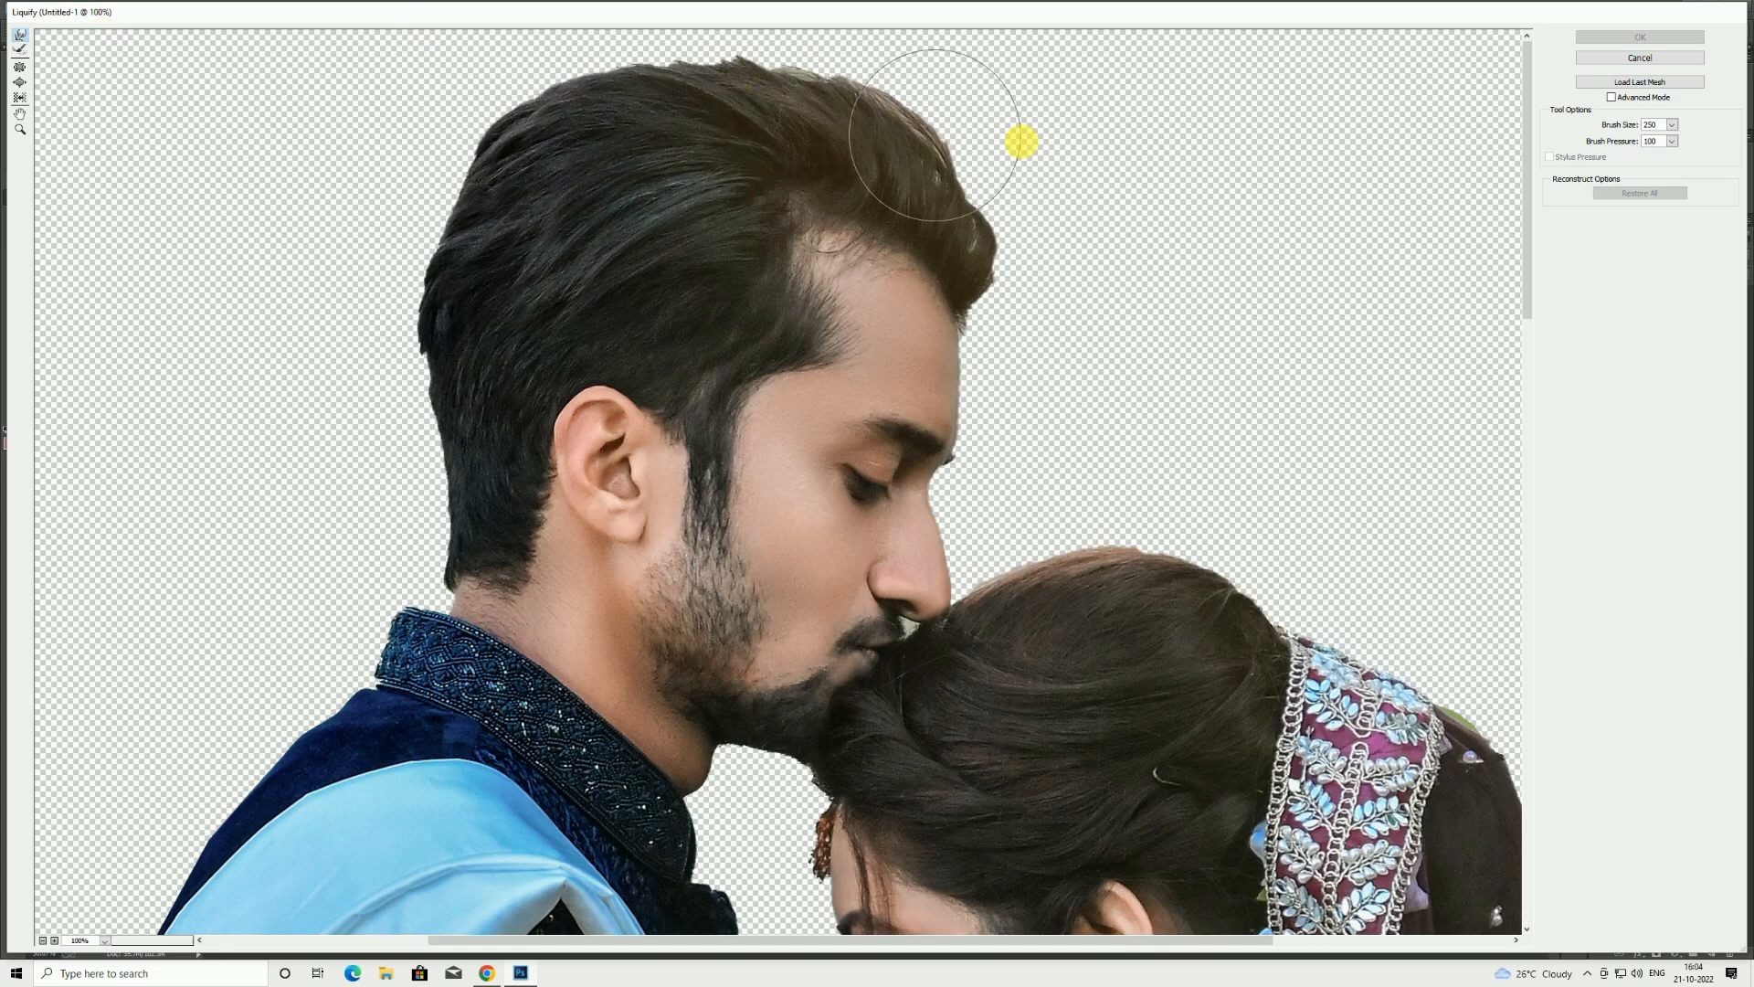
# - Reshape the outline of the groom's hair with the Forward Warp tool at brush size 175
pyautogui.moveTo(987, 183); pyautogui.dragTo(913, 118)
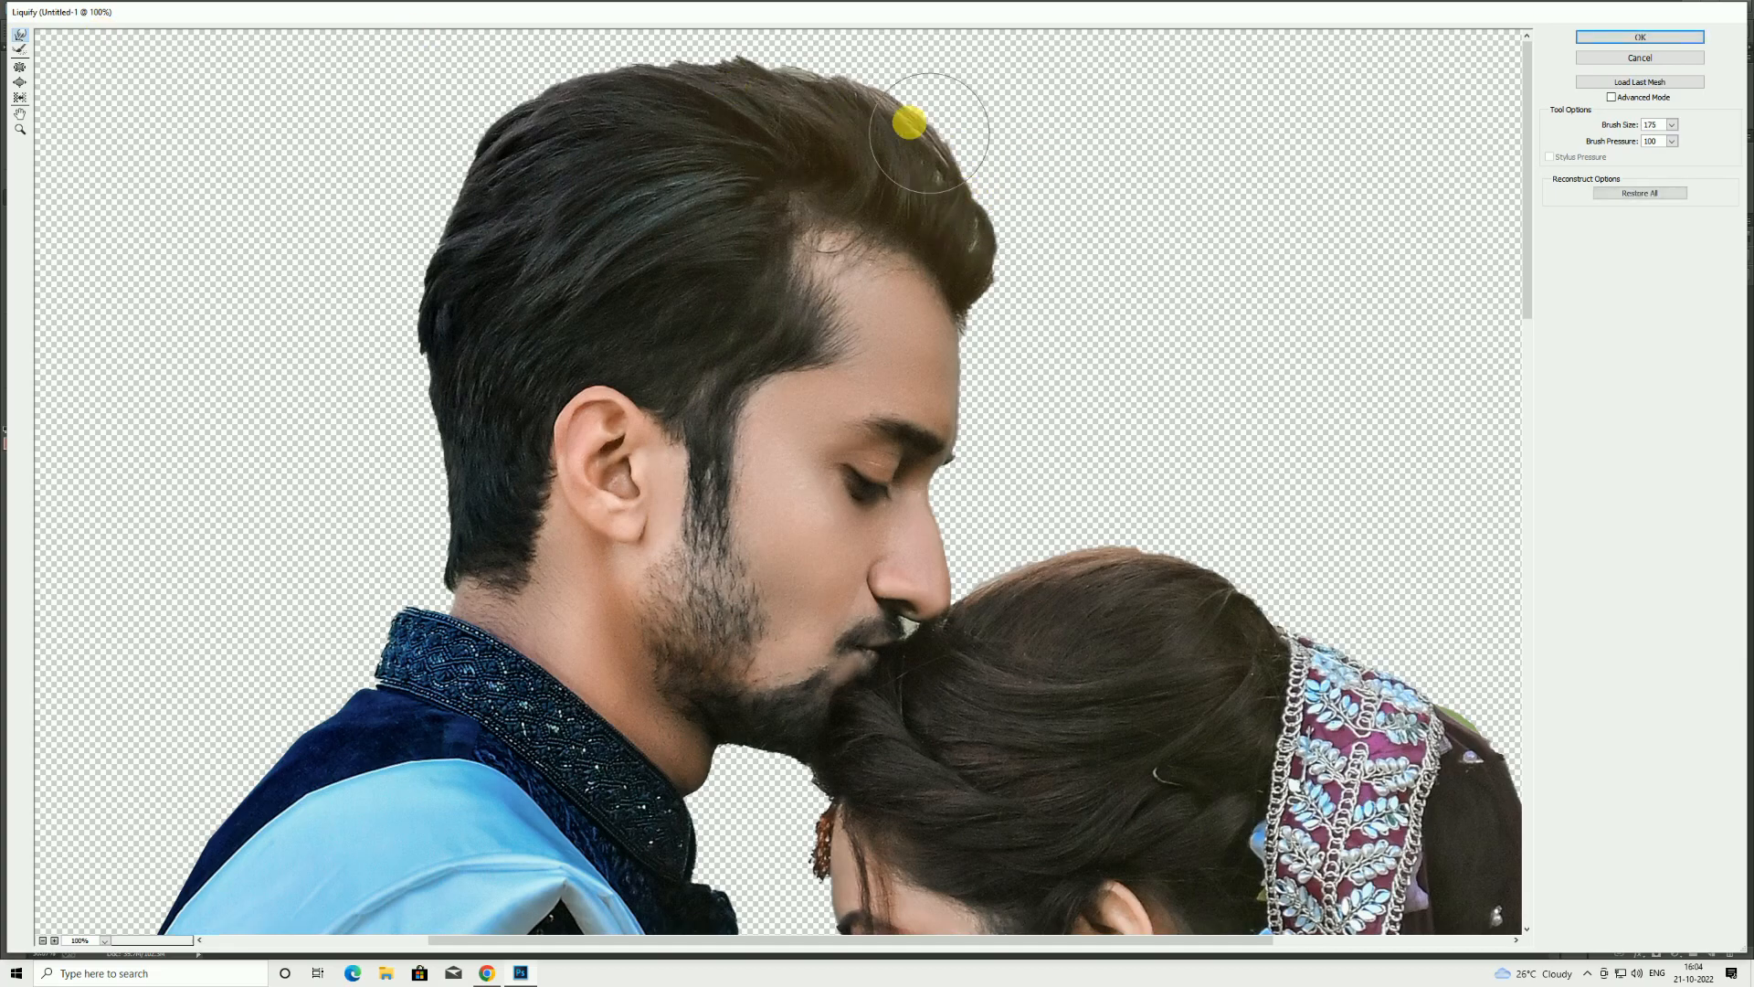
pyautogui.press(']')
pyautogui.press(']')
pyautogui.press(']')
pyautogui.press('[')
pyautogui.press('[')
pyautogui.press('[')
pyautogui.press('[')
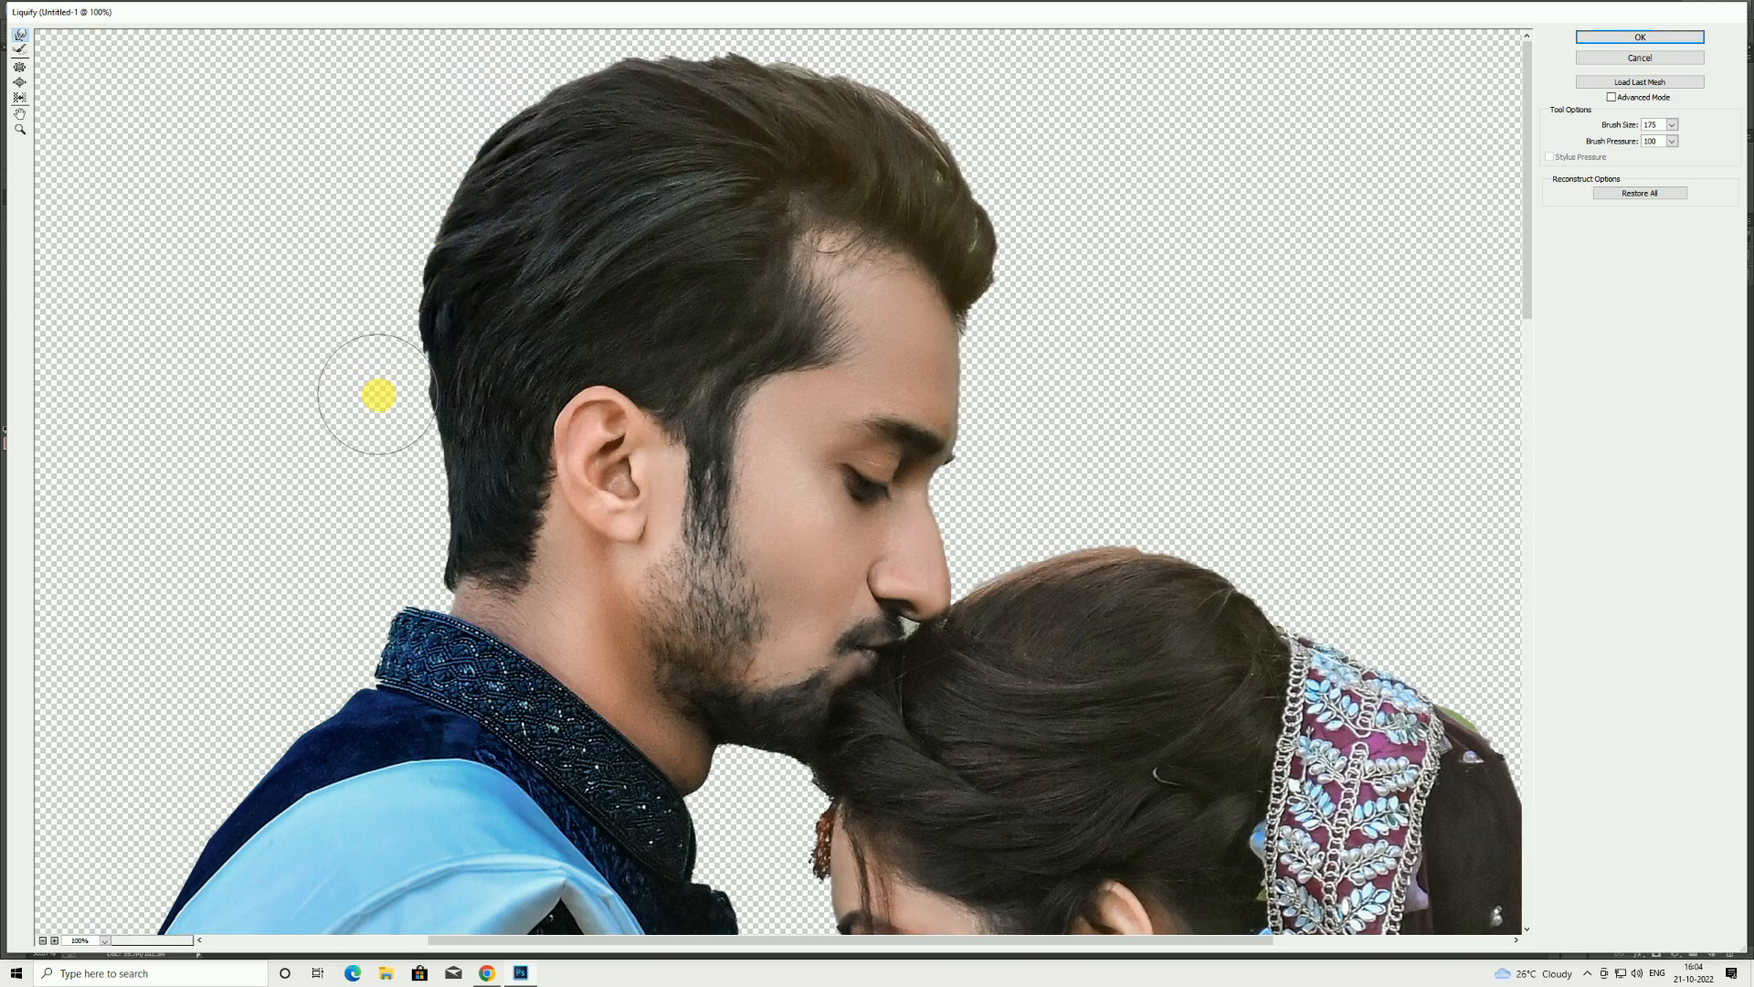
# - Smooth the top of the bride's hair with the warp brush enlarged to 300, and apply the Liquify changes
pyautogui.press(']')
pyautogui.press(']')
pyautogui.scroll(-1, 1065, 317)
pyautogui.scroll(-1, 1073, 366)
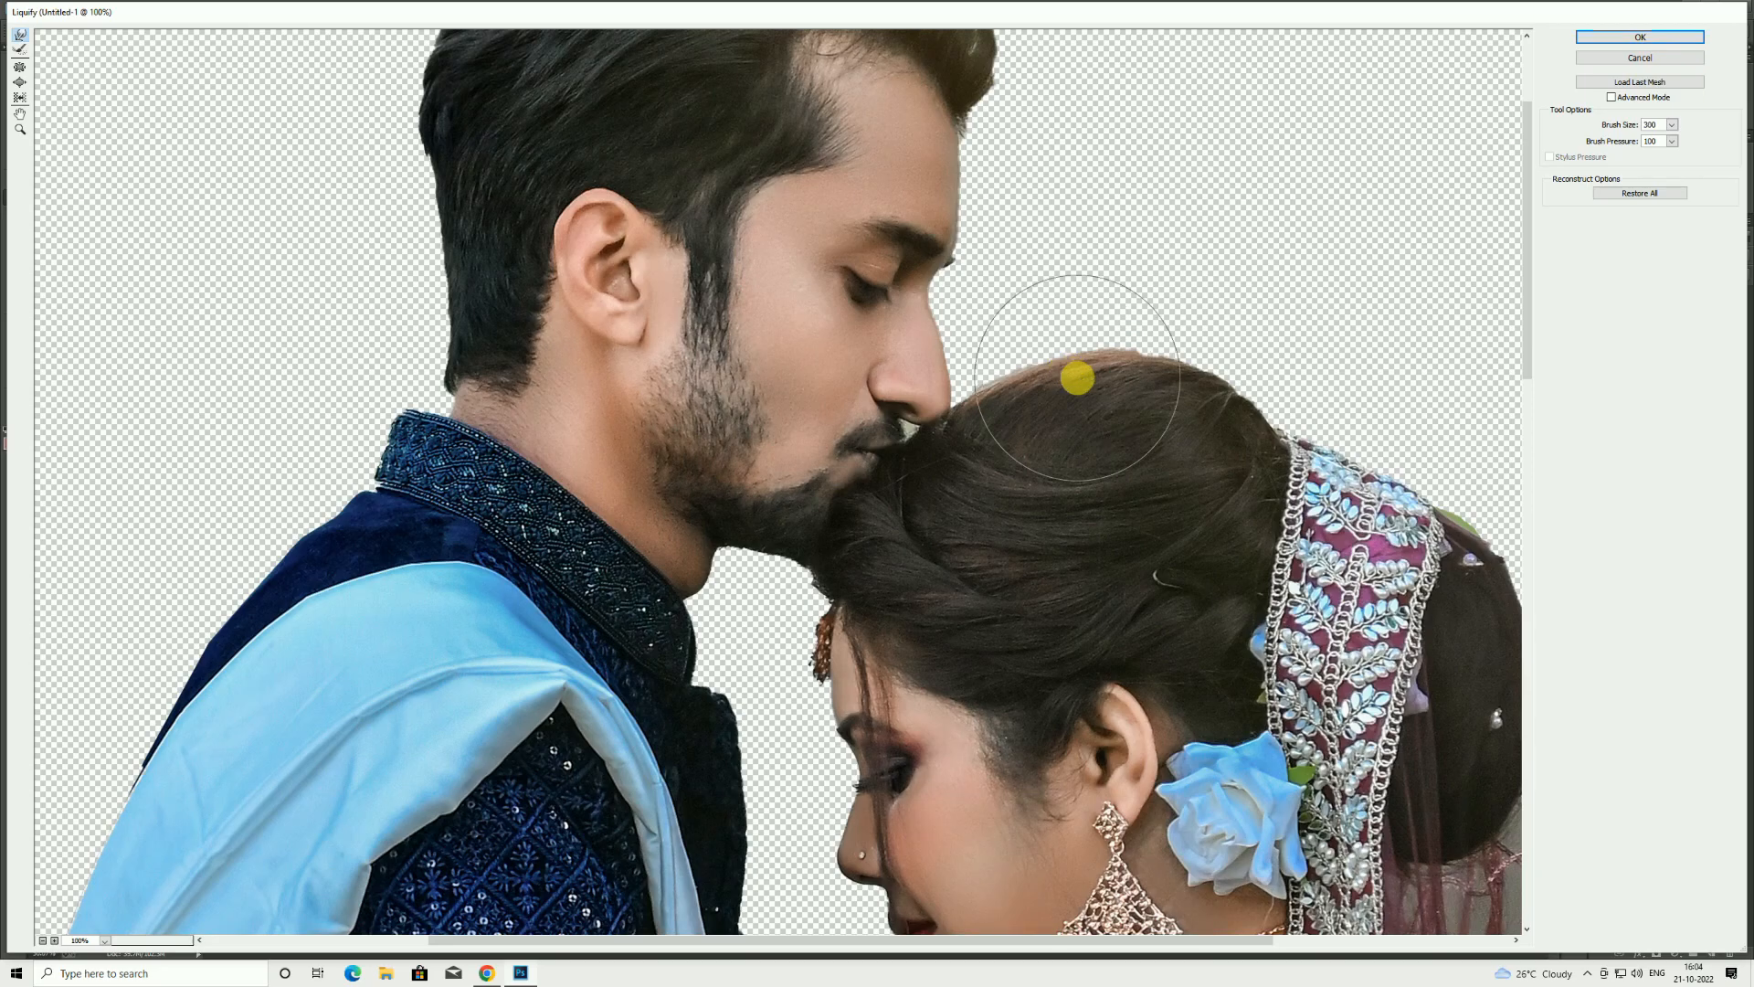
pyautogui.scroll(-4, 1078, 347)
pyautogui.press('[')
pyautogui.click(1612, 41)
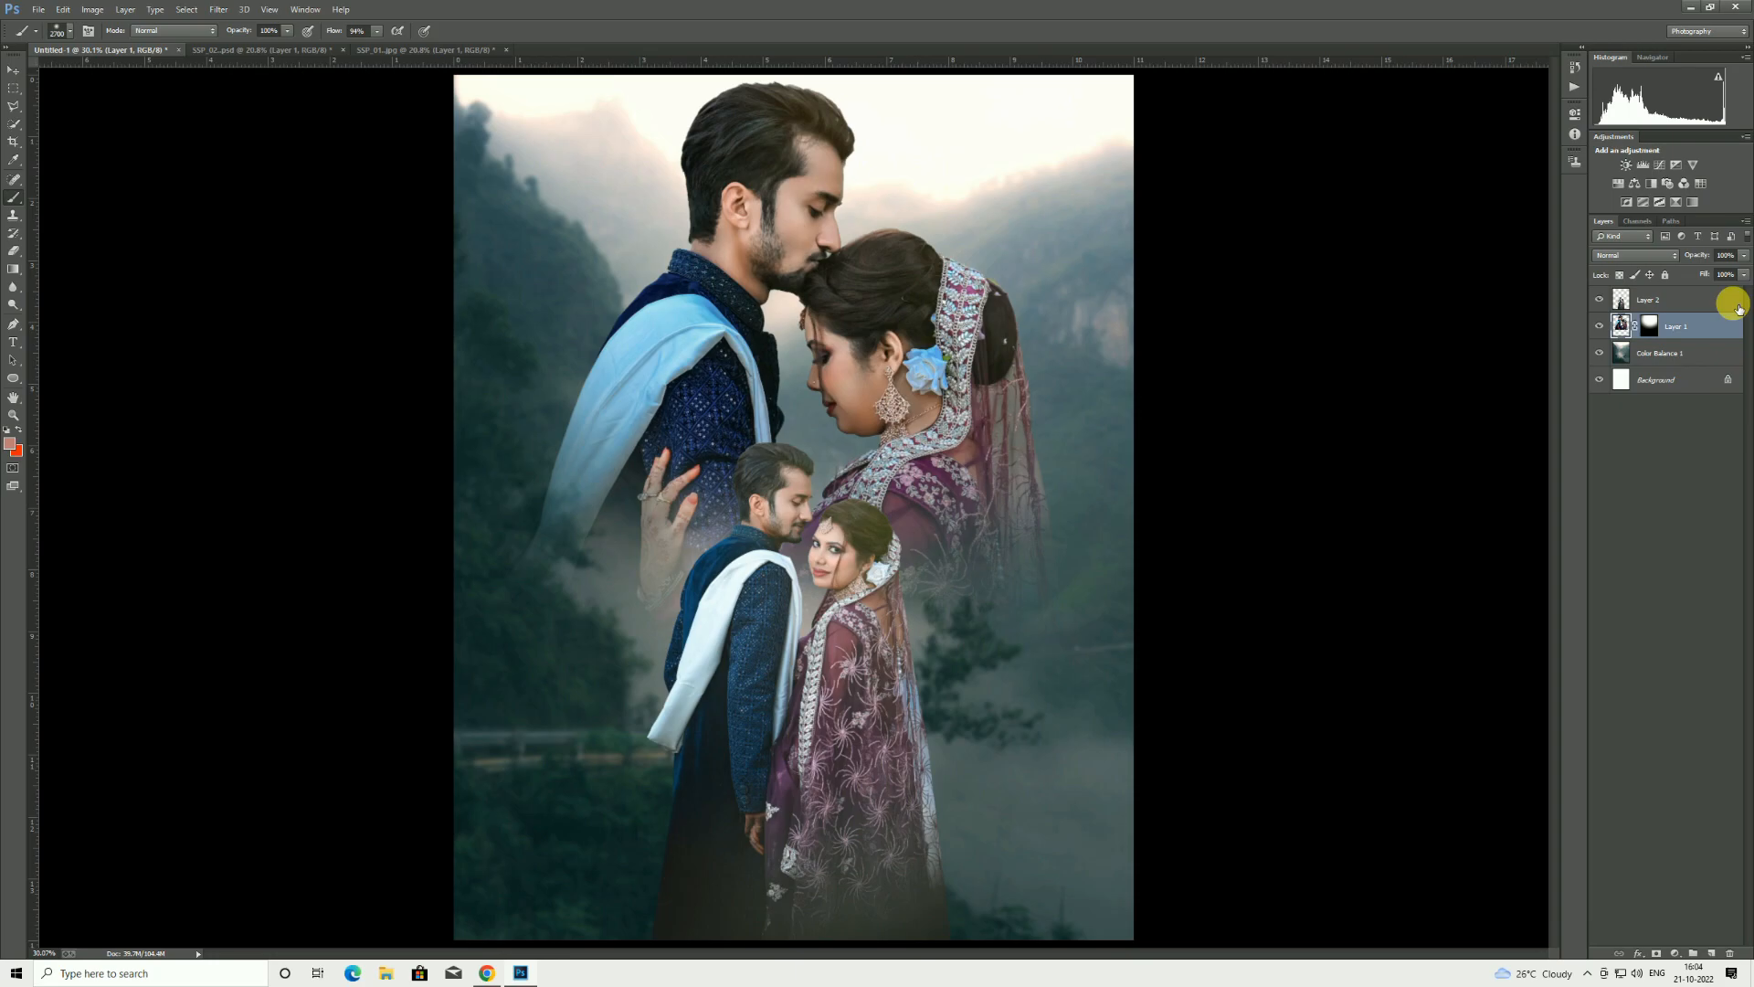
# - Lower the close-up couple layer's opacity to about 56%
pyautogui.moveTo(1696, 255)
pyautogui.mouseDown()
pyautogui.moveTo(1655, 254)
pyautogui.moveTo(1679, 254)
pyautogui.mouseUp()
pyautogui.click(1623, 346)
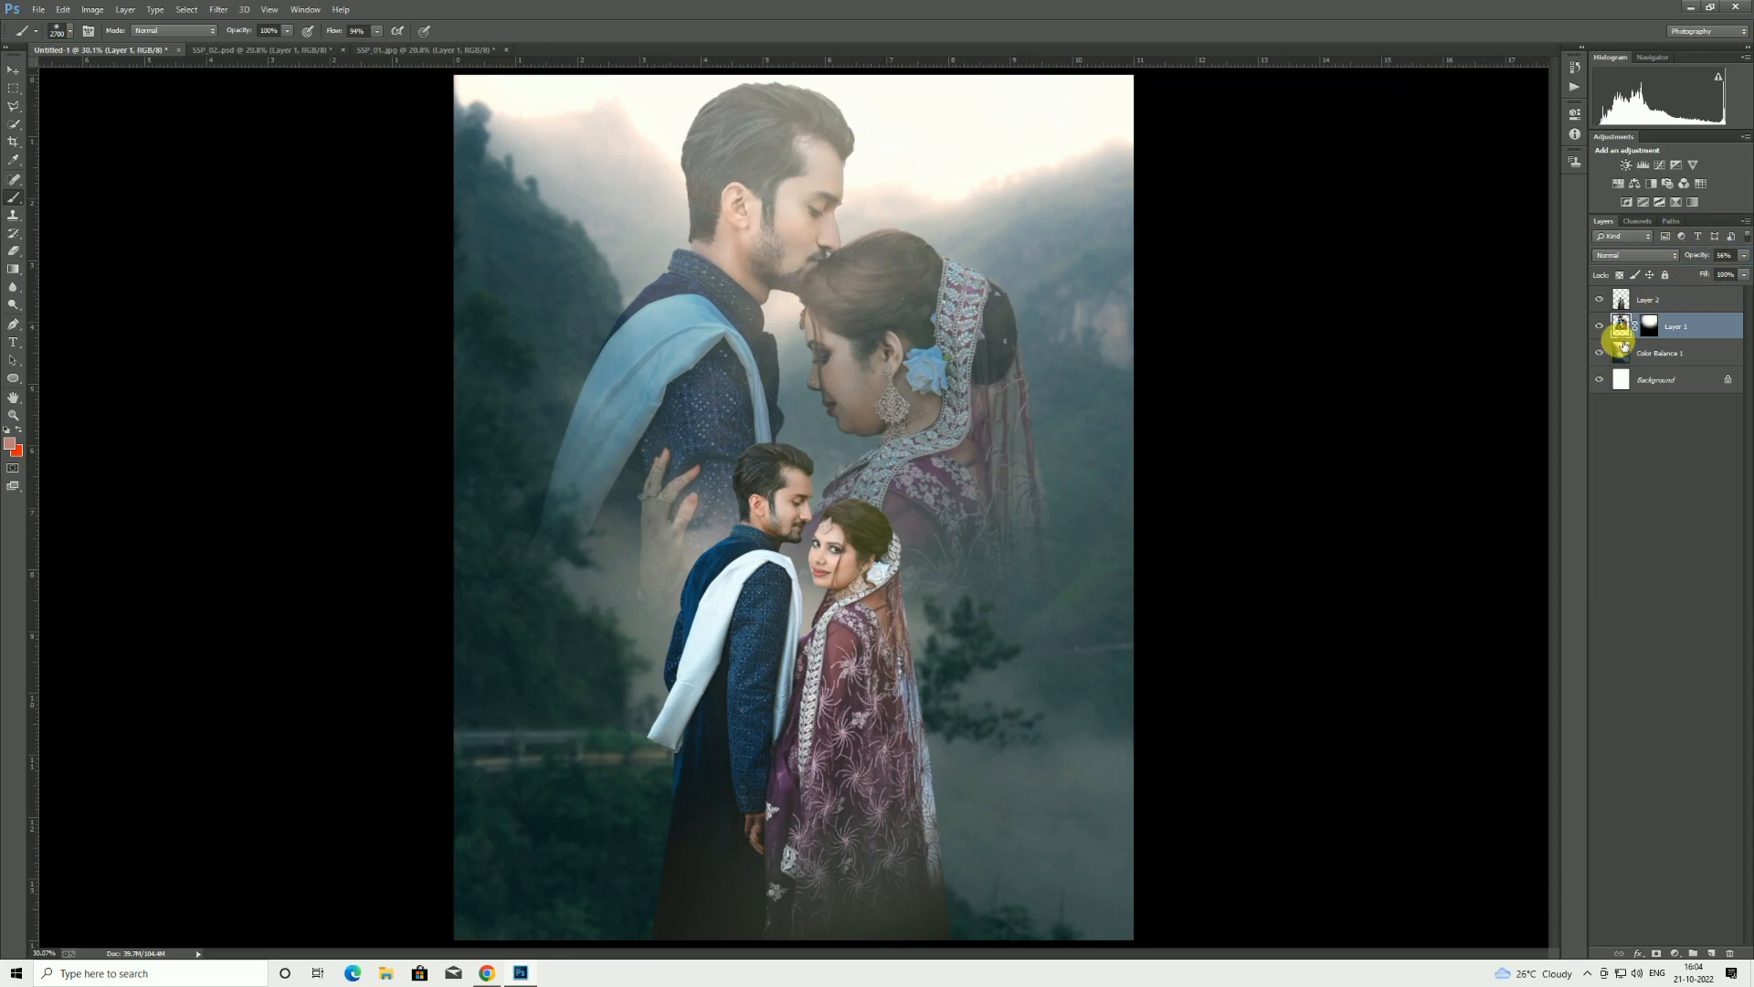
# - Scale the smaller full-length couple down to about 93%, keeping it at the page's bottom edge, and apply the transformation
pyautogui.click(1639, 300)
pyautogui.click(13, 71)
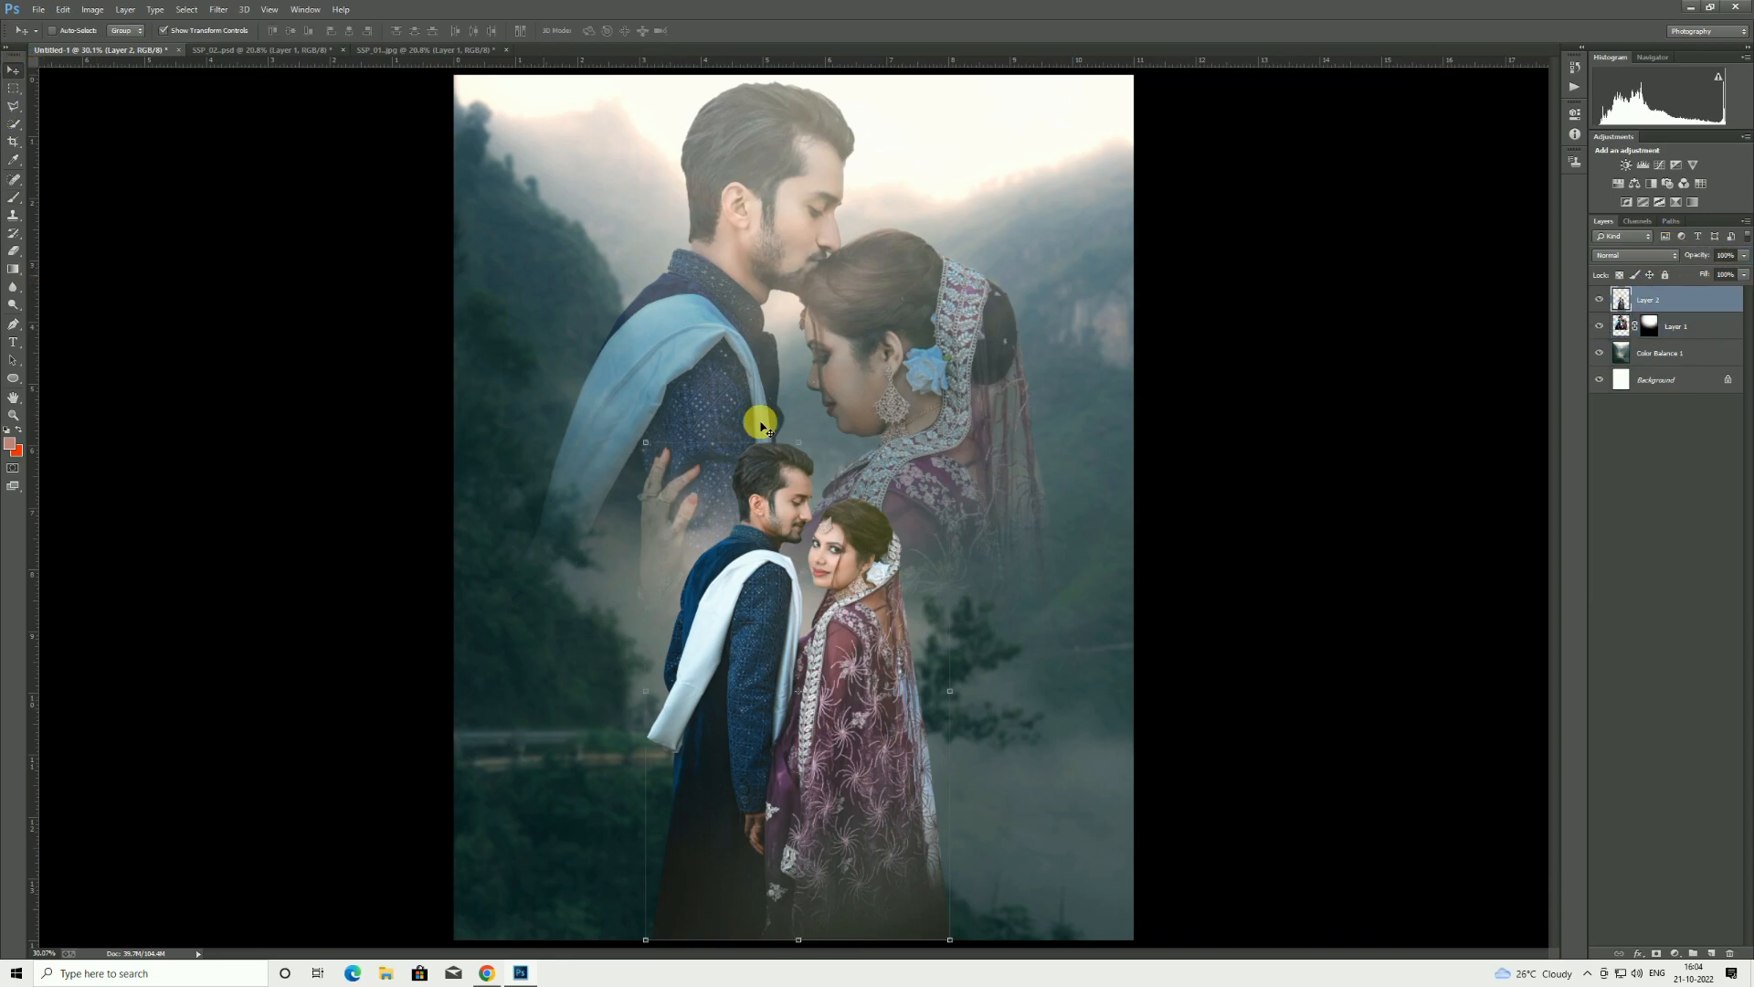
pyautogui.moveTo(950, 443); pyautogui.dragTo(930, 474)
pyautogui.moveTo(828, 662); pyautogui.dragTo(833, 665)
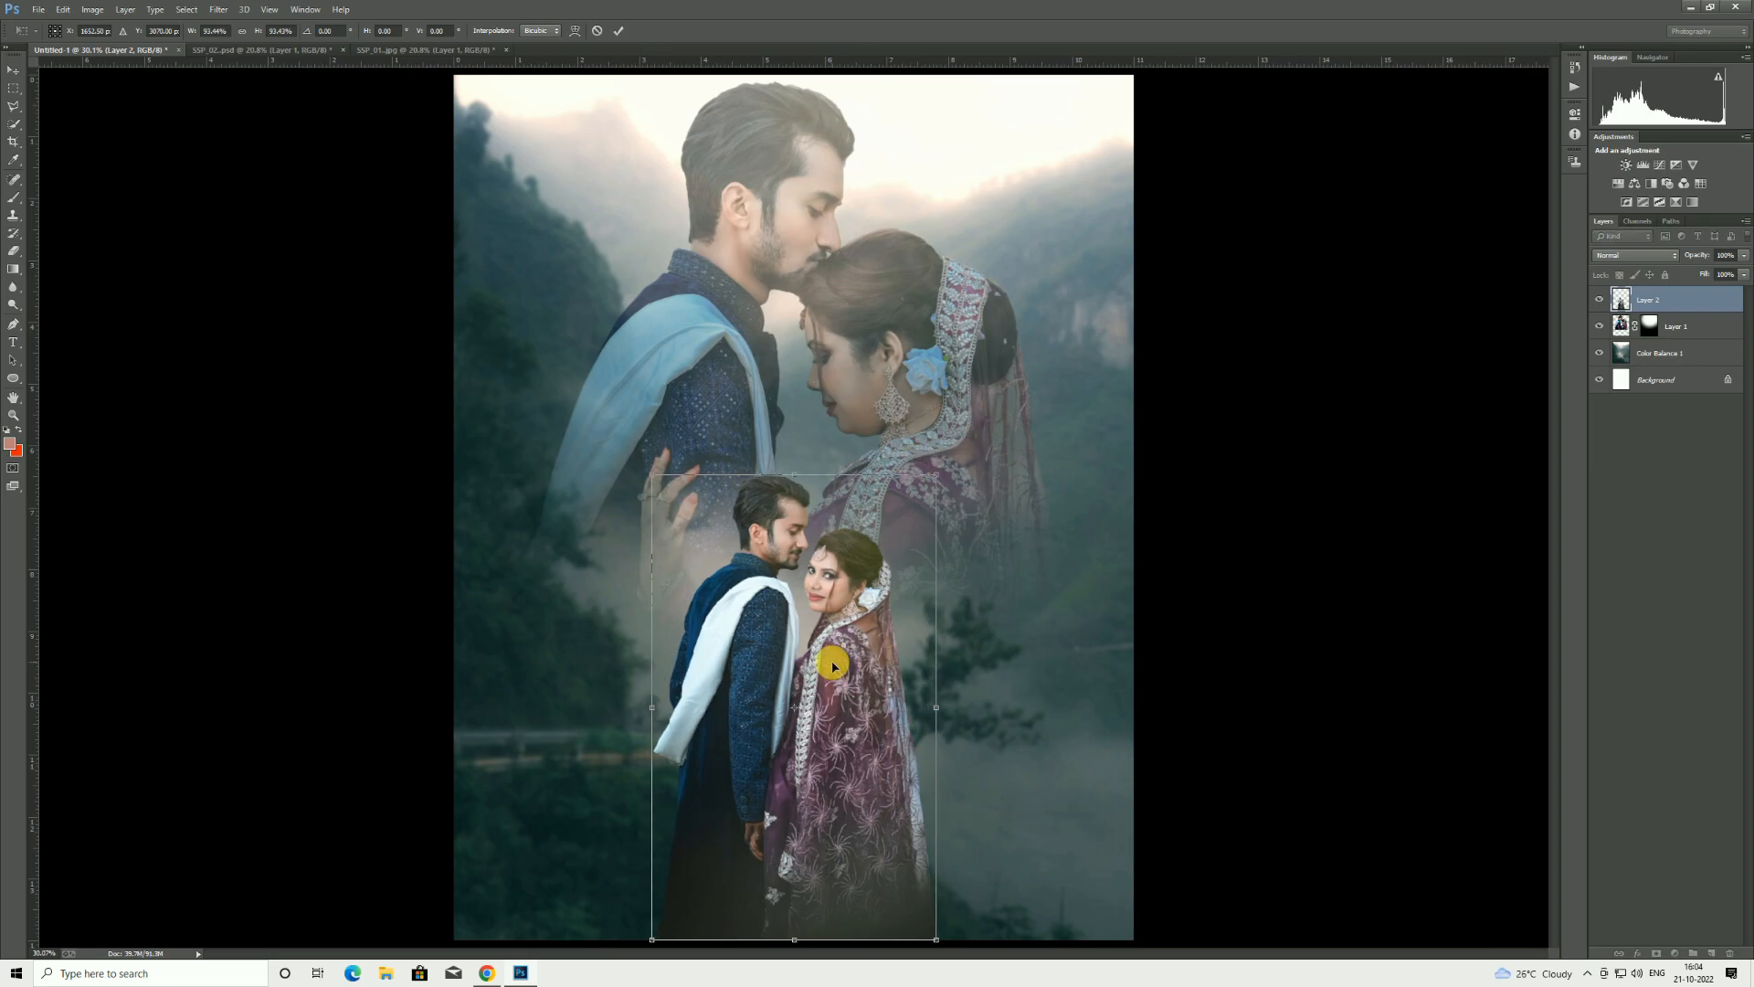
pyautogui.click(618, 34)
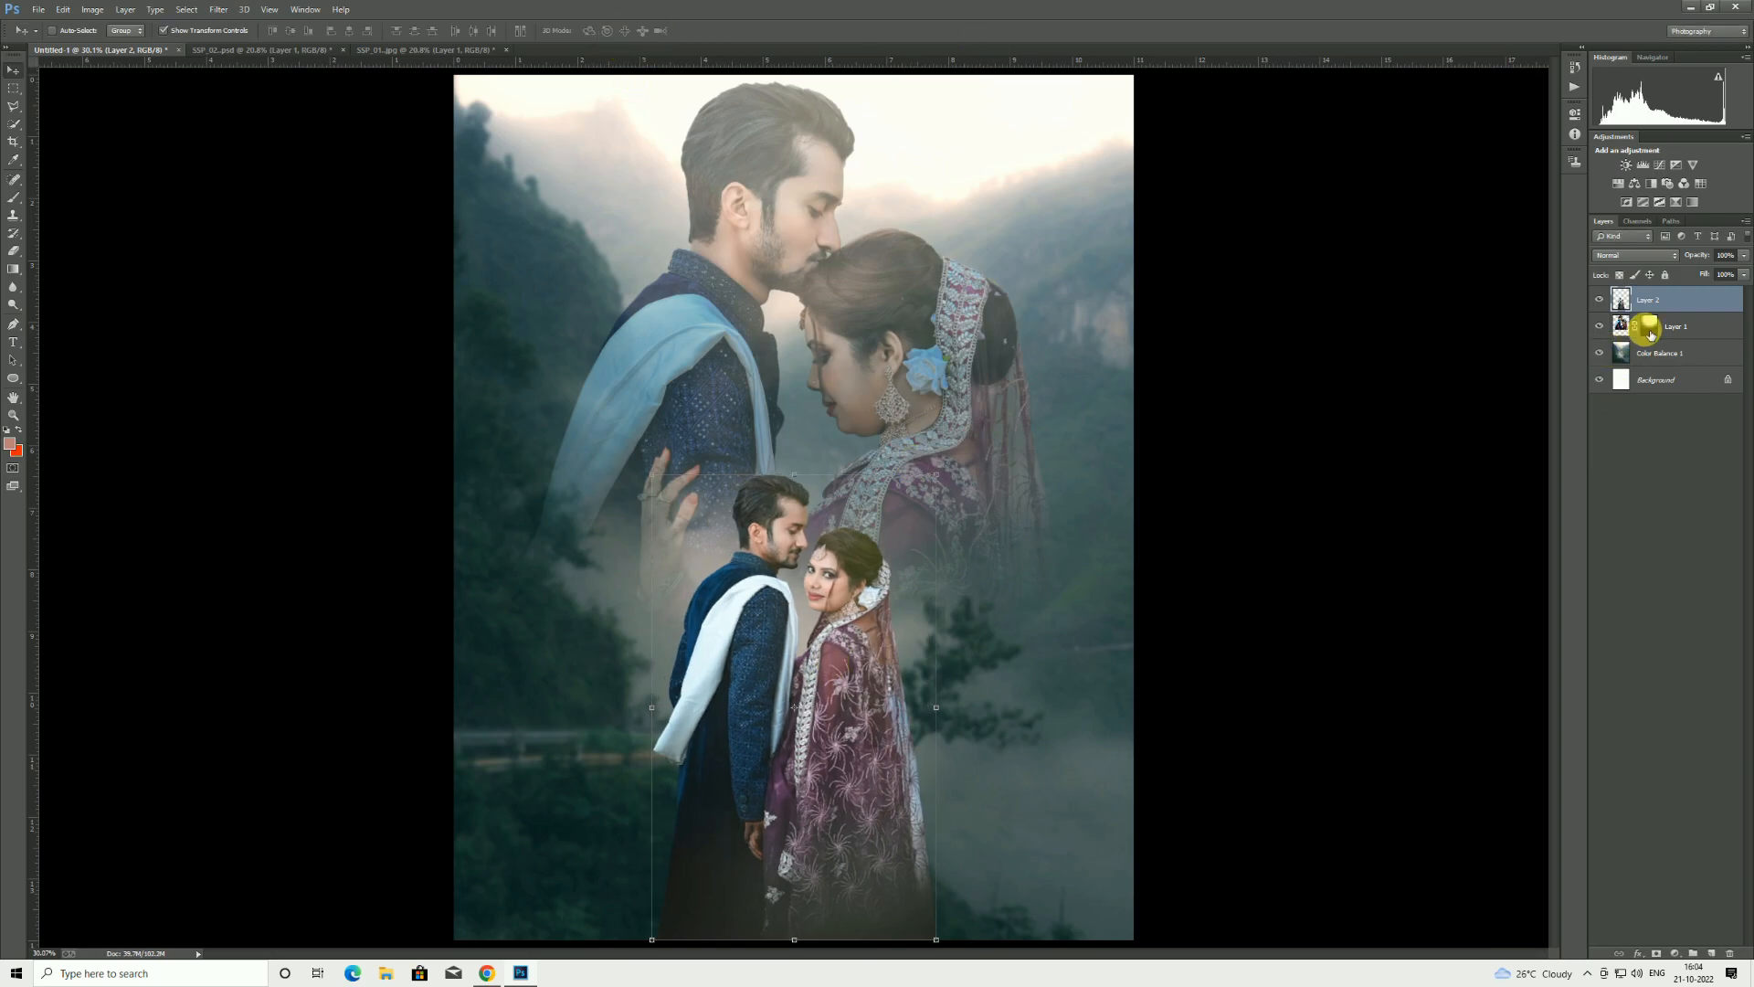
# - Enlarge the close-up couple slightly, shift it a little lower on the page, and apply the transformation
pyautogui.click(1644, 326)
pyautogui.moveTo(1075, 691); pyautogui.dragTo(1101, 718)
pyautogui.moveTo(871, 336); pyautogui.dragTo(857, 348)
pyautogui.click(618, 34)
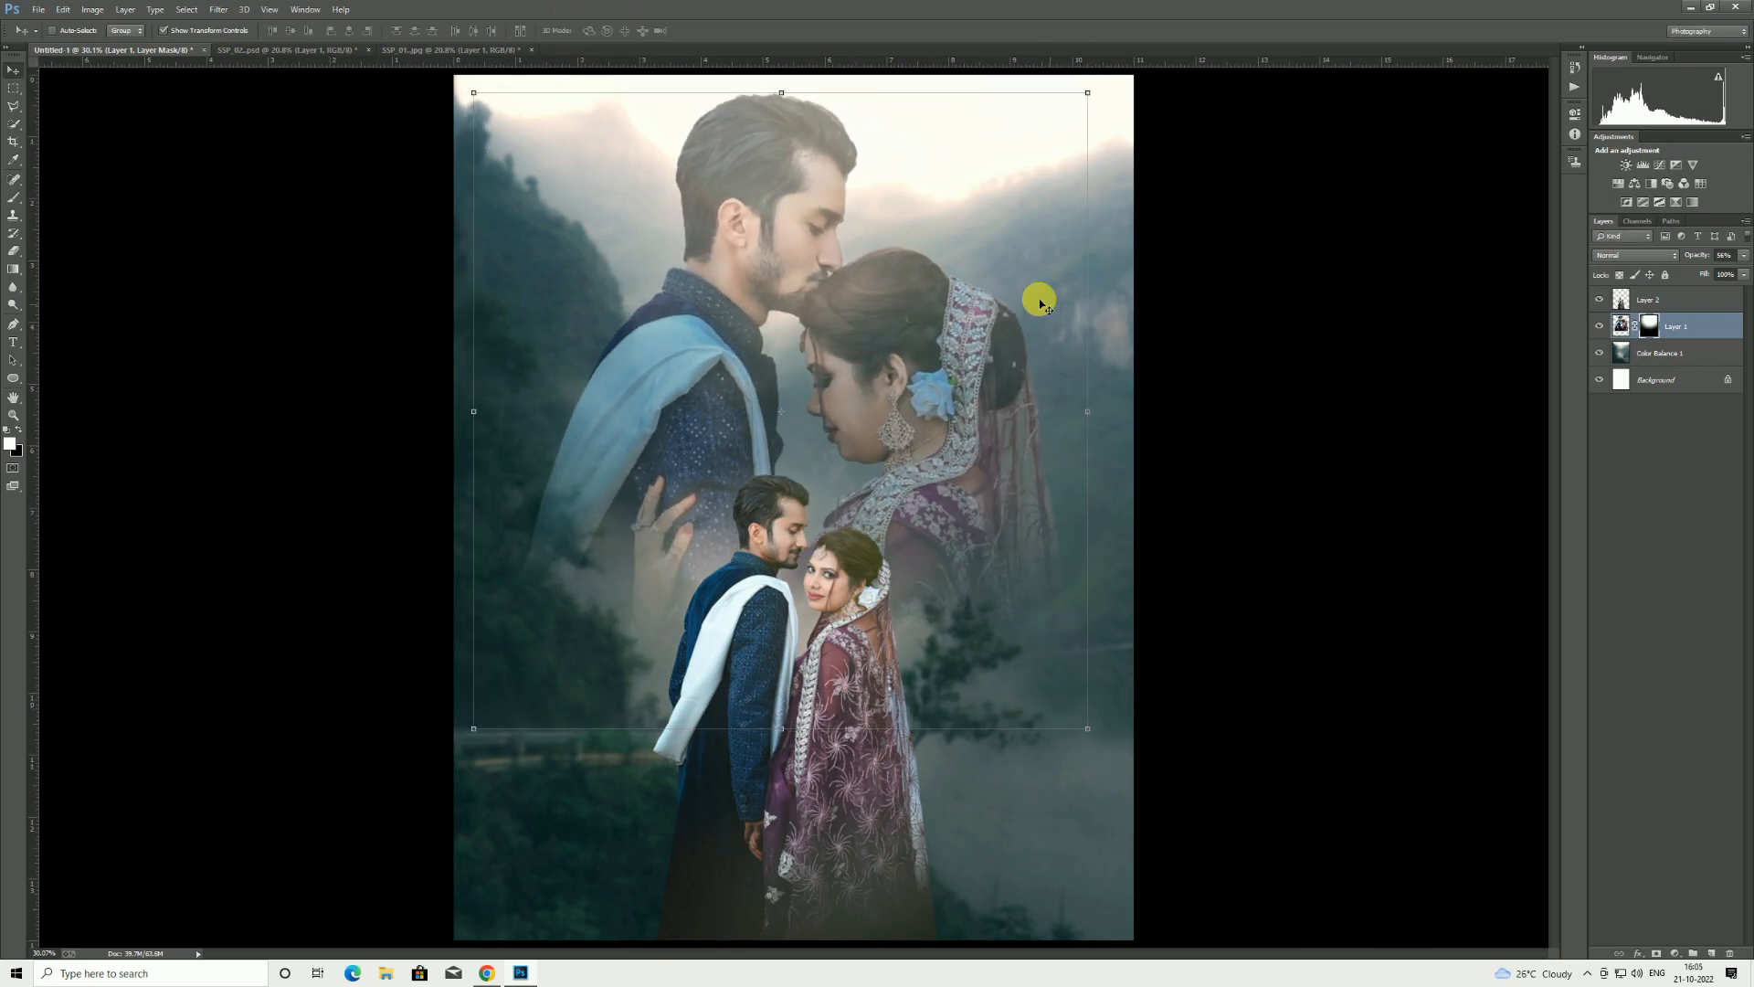
# - Add an empty layer above Color Balance 1 and open the photo of the sunlit mountain lake from the png folder
pyautogui.click(1701, 355)
pyautogui.click(1712, 954)
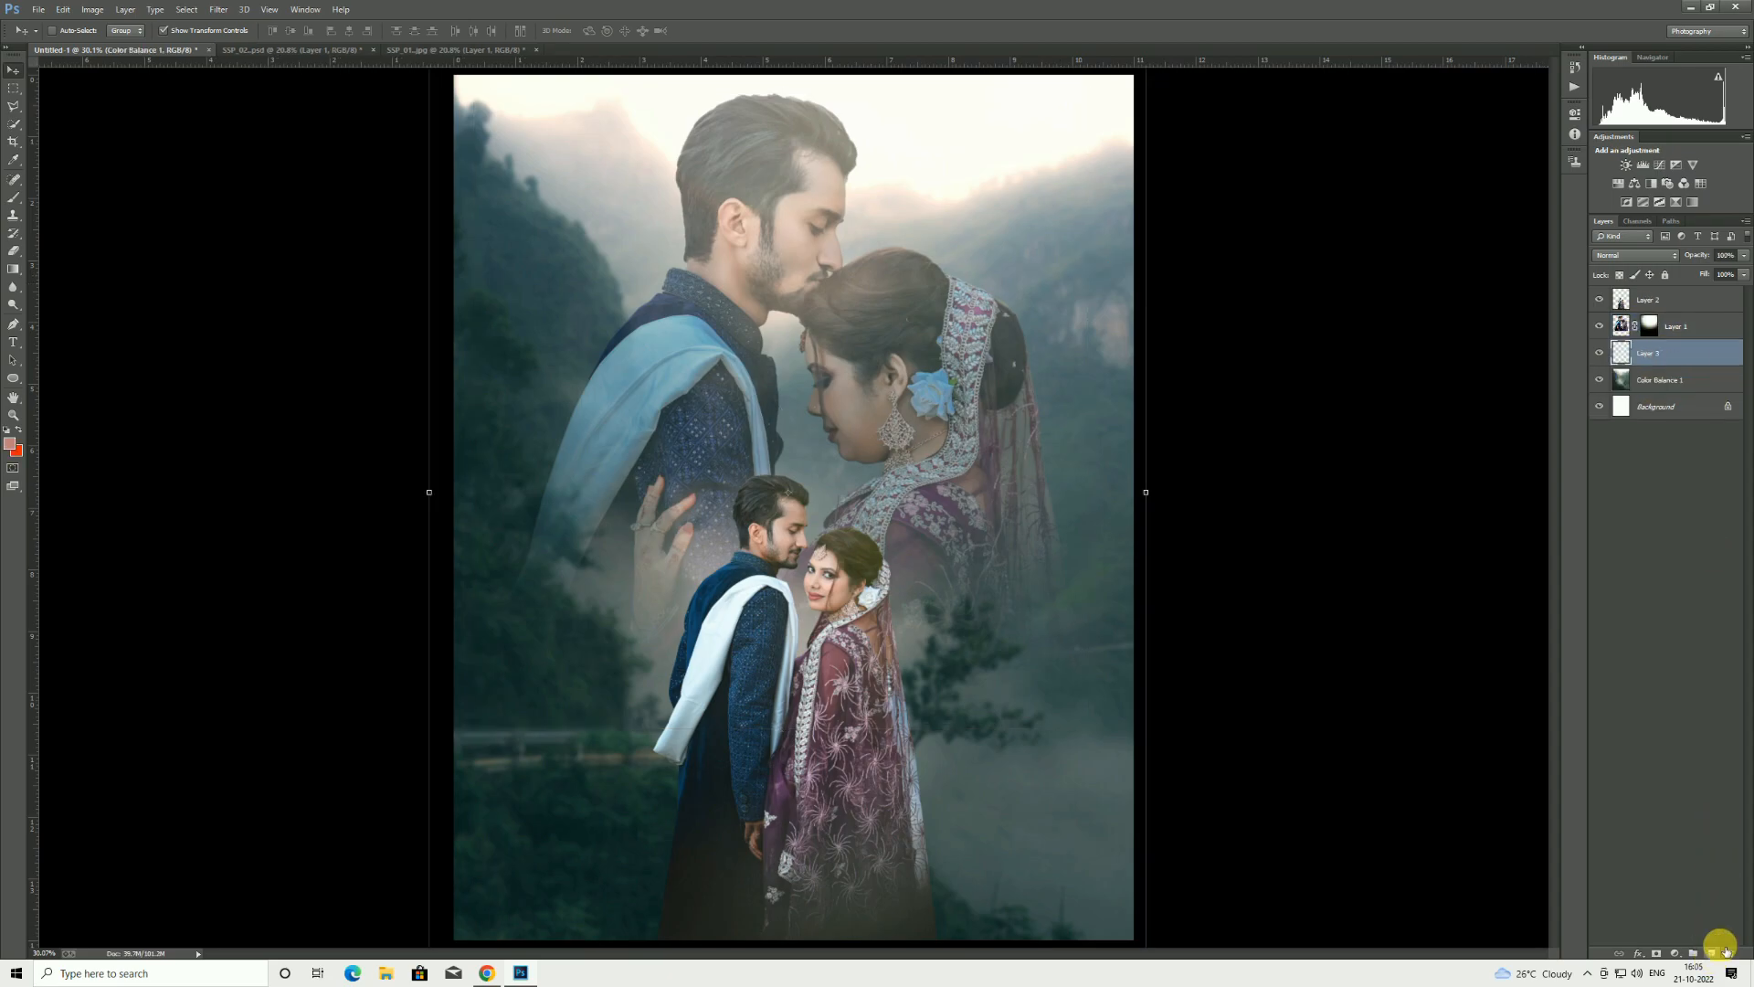
pyautogui.click(38, 9)
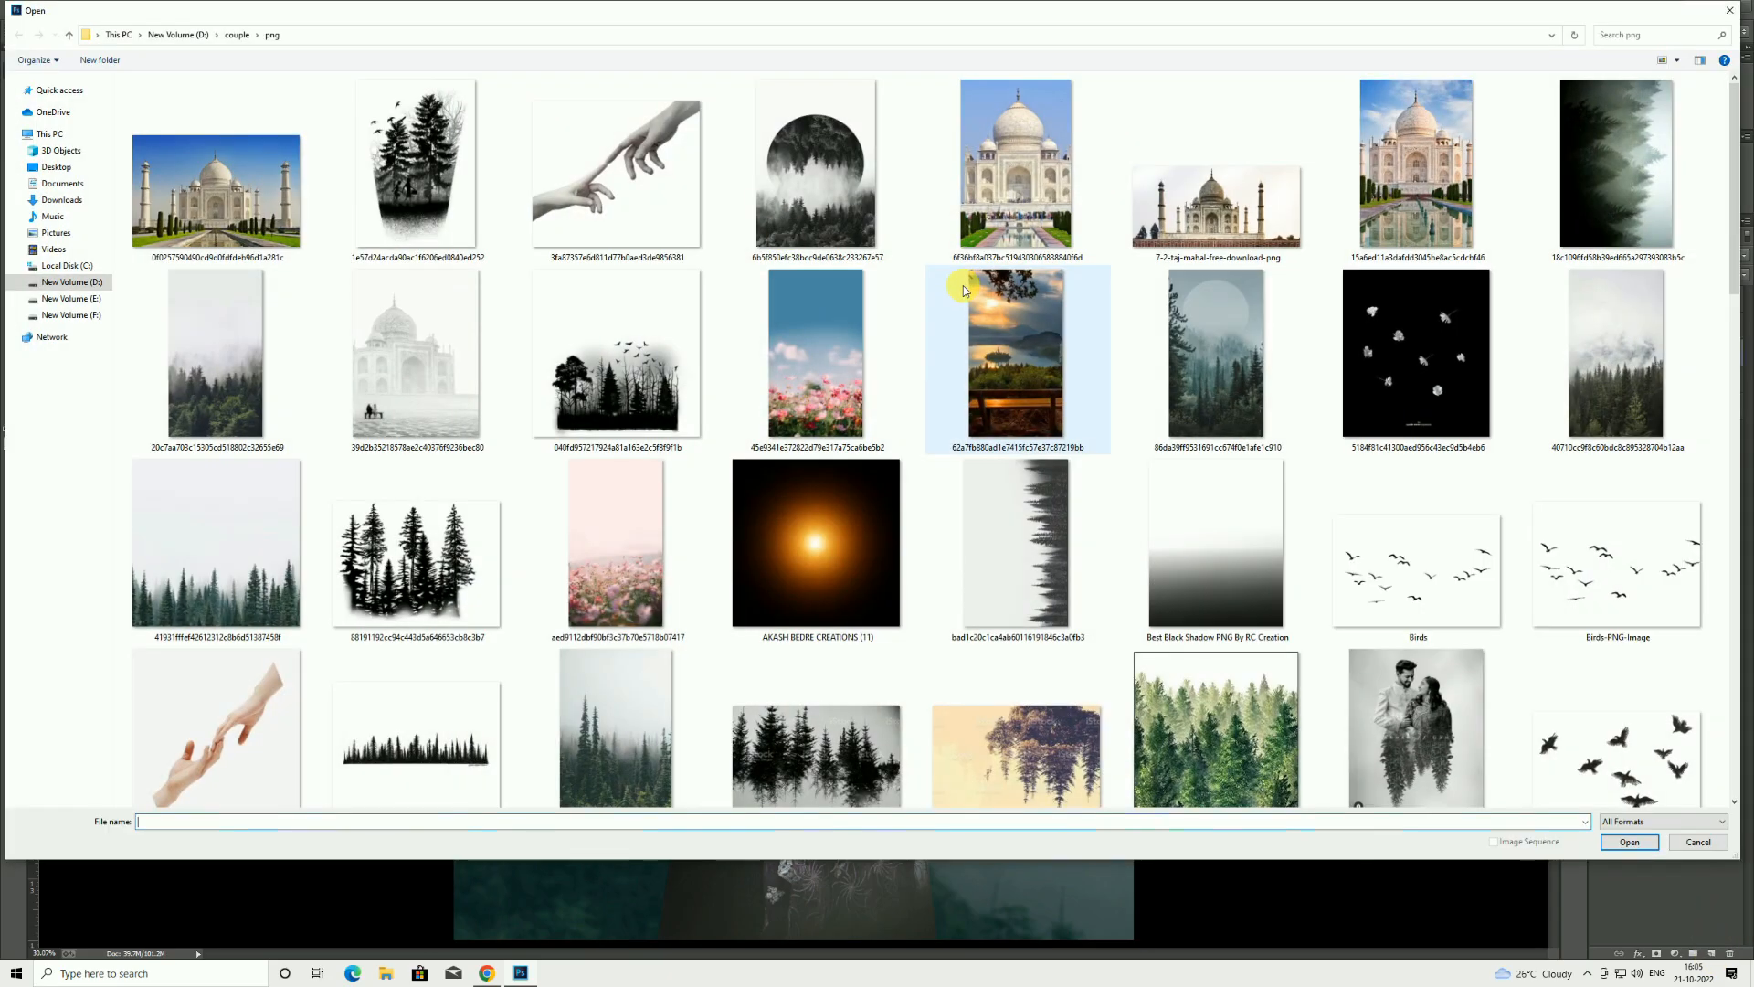
pyautogui.scroll(-10, 966, 294)
pyautogui.scroll(-5, 822, 274)
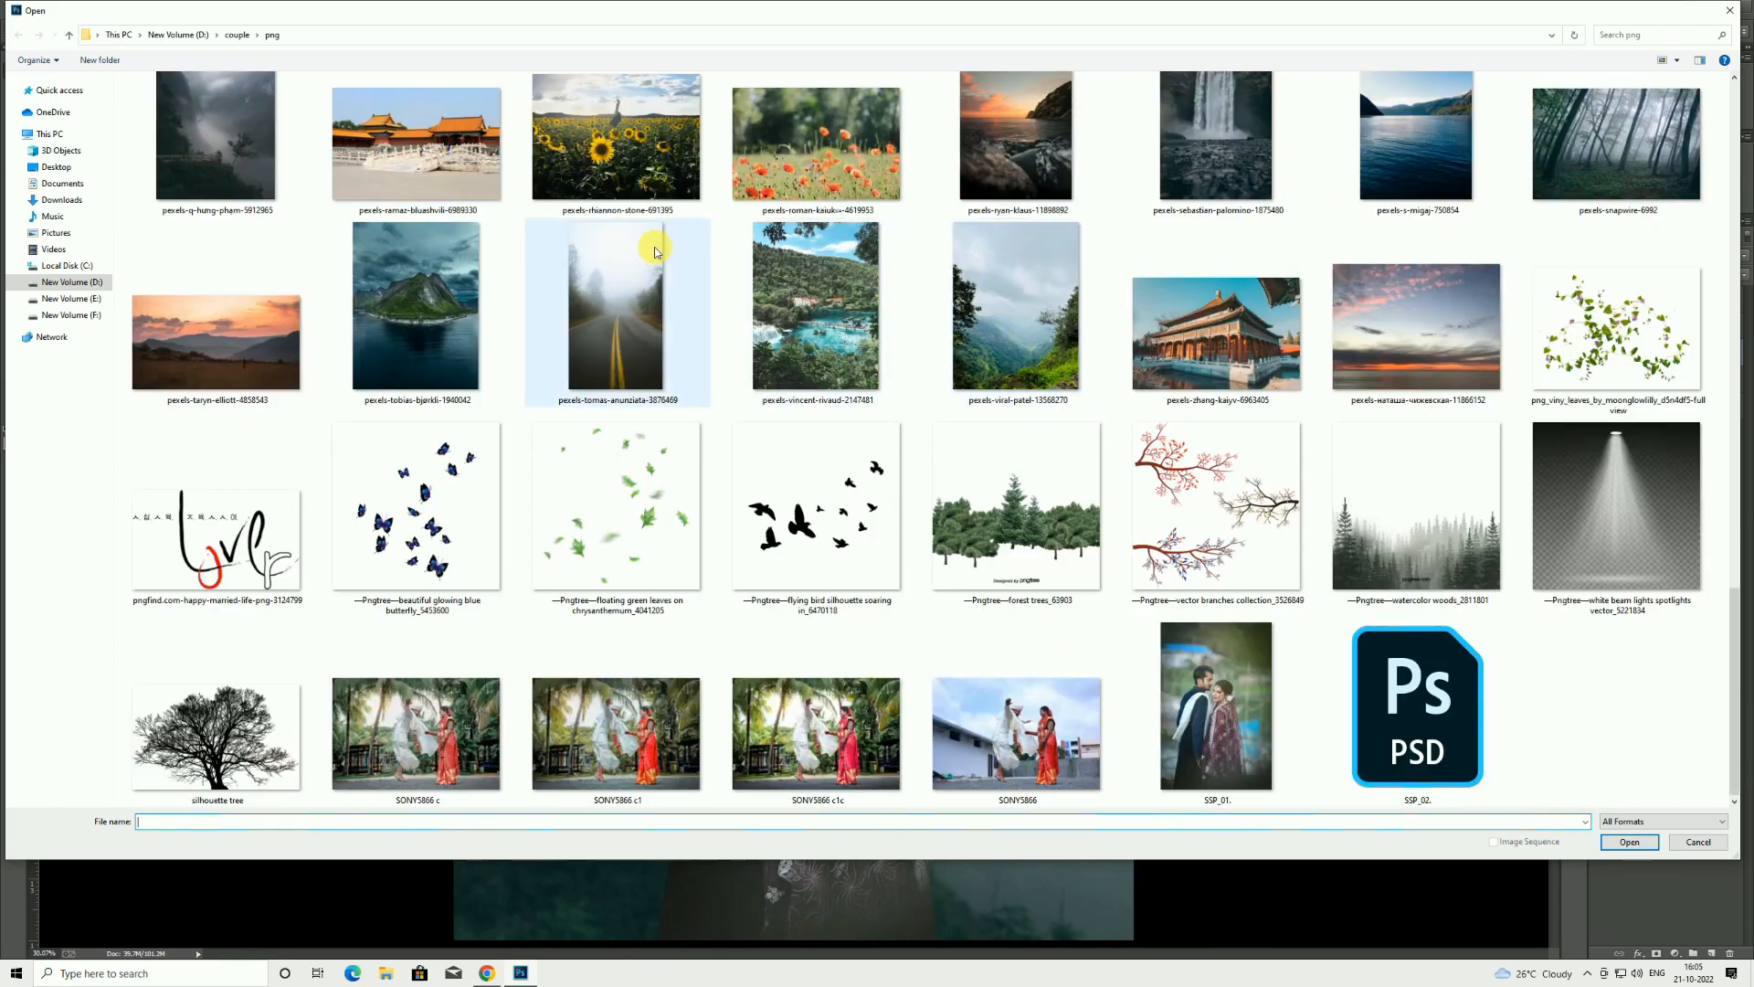
pyautogui.scroll(2, 689, 251)
pyautogui.scroll(3, 703, 274)
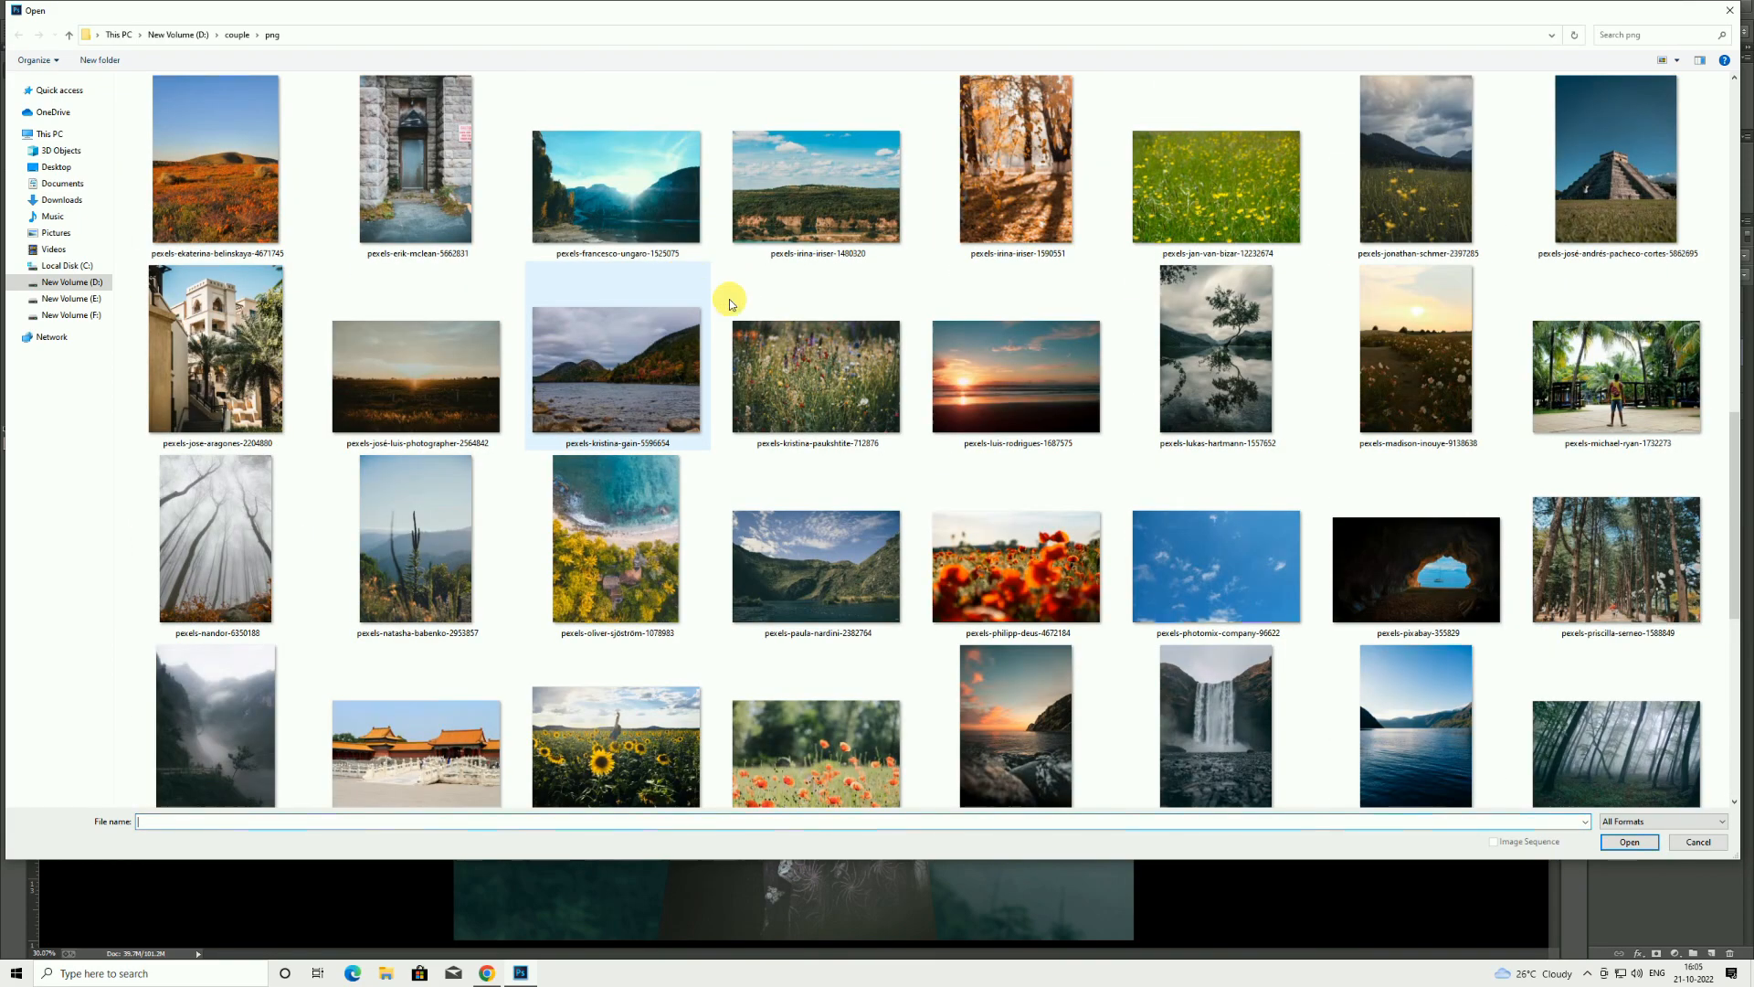
pyautogui.doubleClick(616, 187)
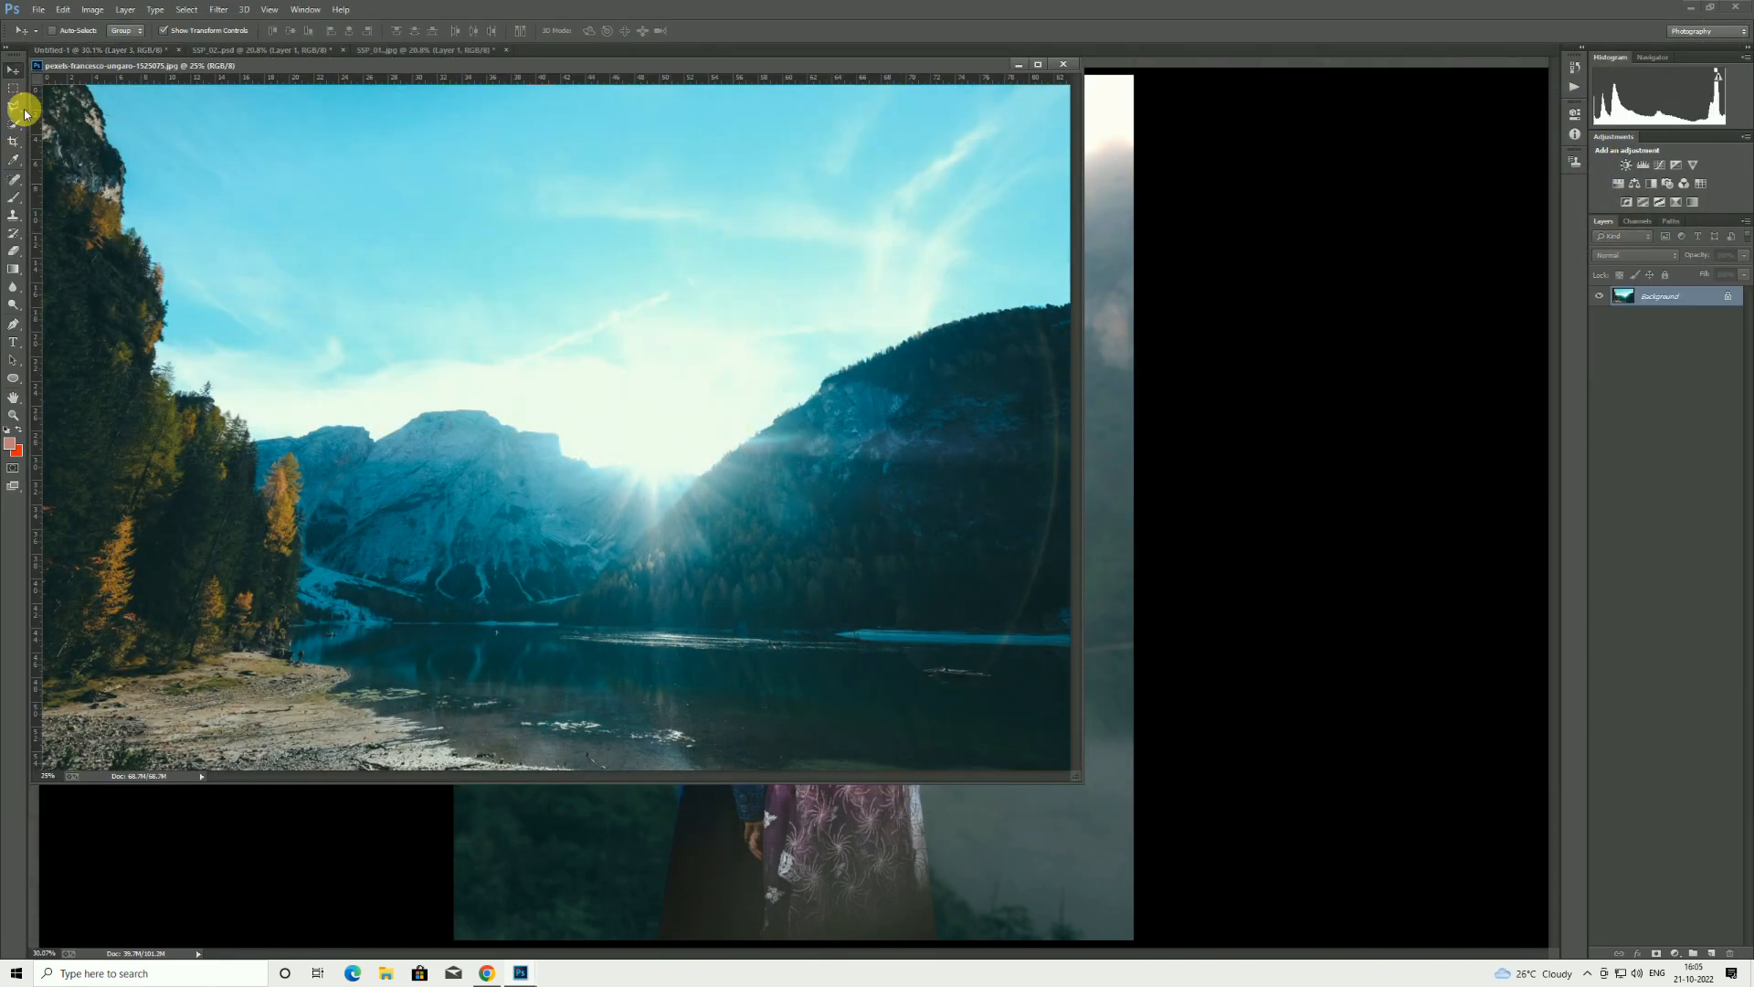
# - Copy a rectangular area around the sun and mountains into the wedding composite and close the source photo
pyautogui.click(14, 89)
pyautogui.moveTo(467, 247); pyautogui.dragTo(860, 588)
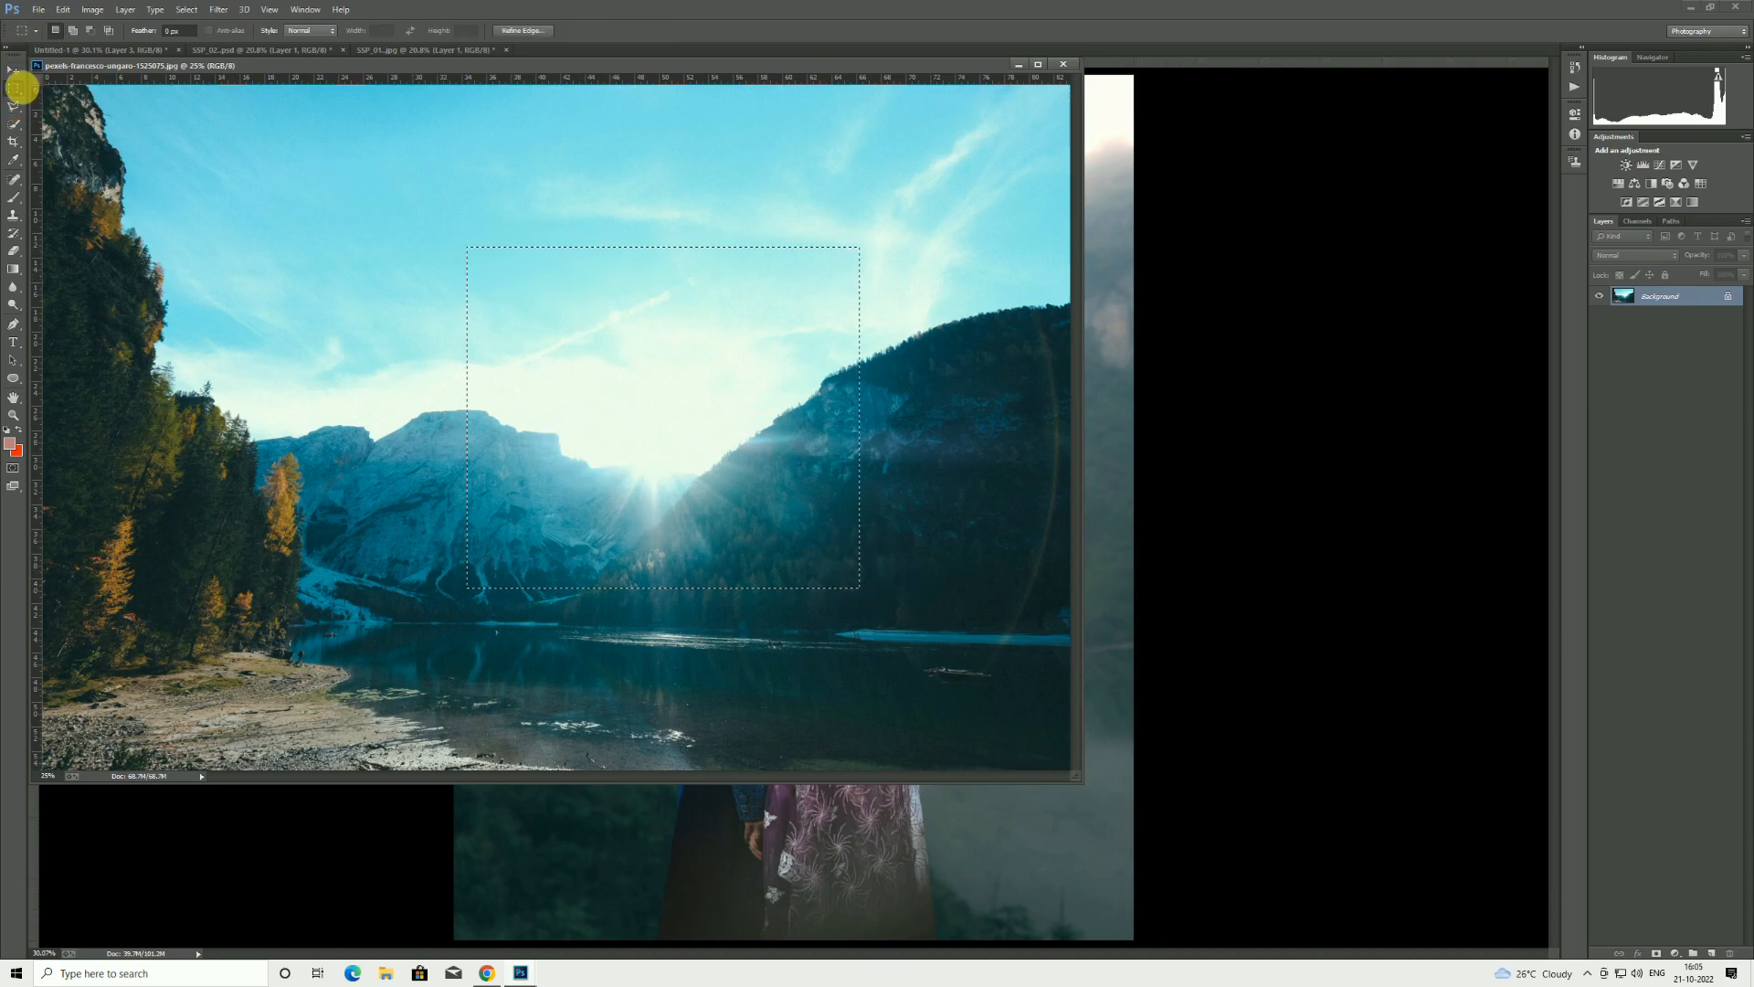
pyautogui.click(14, 70)
pyautogui.moveTo(776, 425); pyautogui.dragTo(1126, 398)
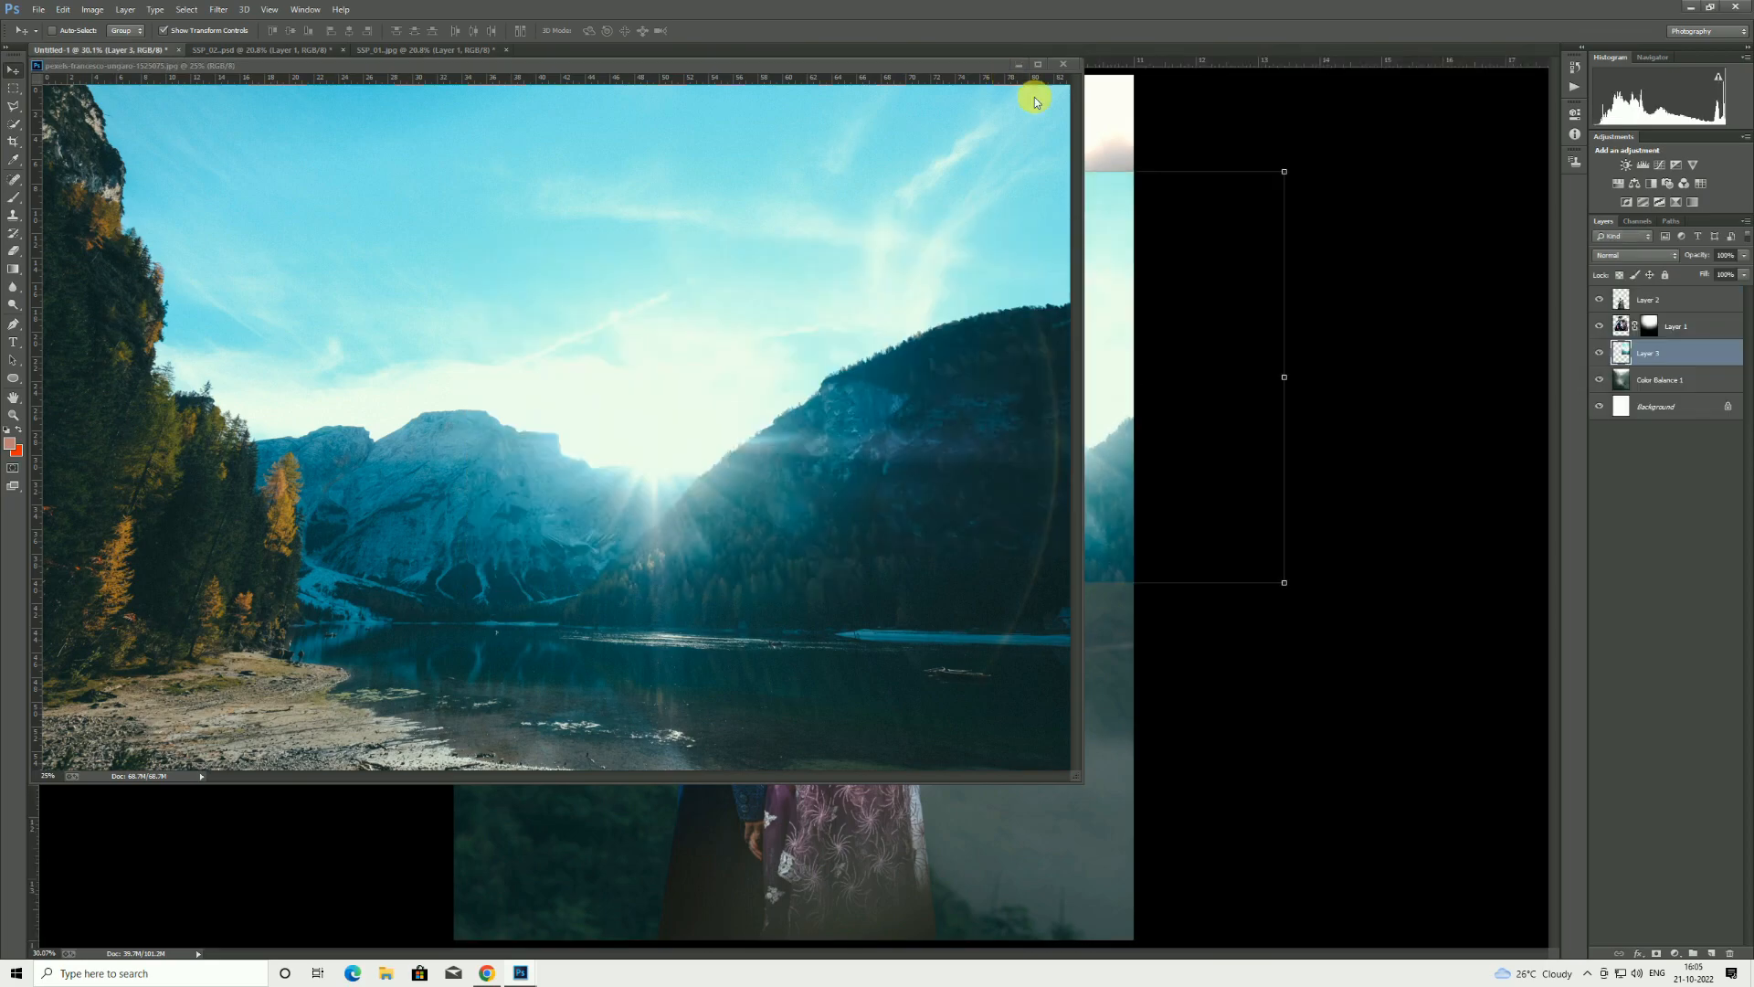
pyautogui.click(1062, 64)
# - Move and enlarge the pasted mountain piece to about 155% so it spans the upper half of the page, and apply the transformation
pyautogui.moveTo(1017, 423); pyautogui.dragTo(932, 292)
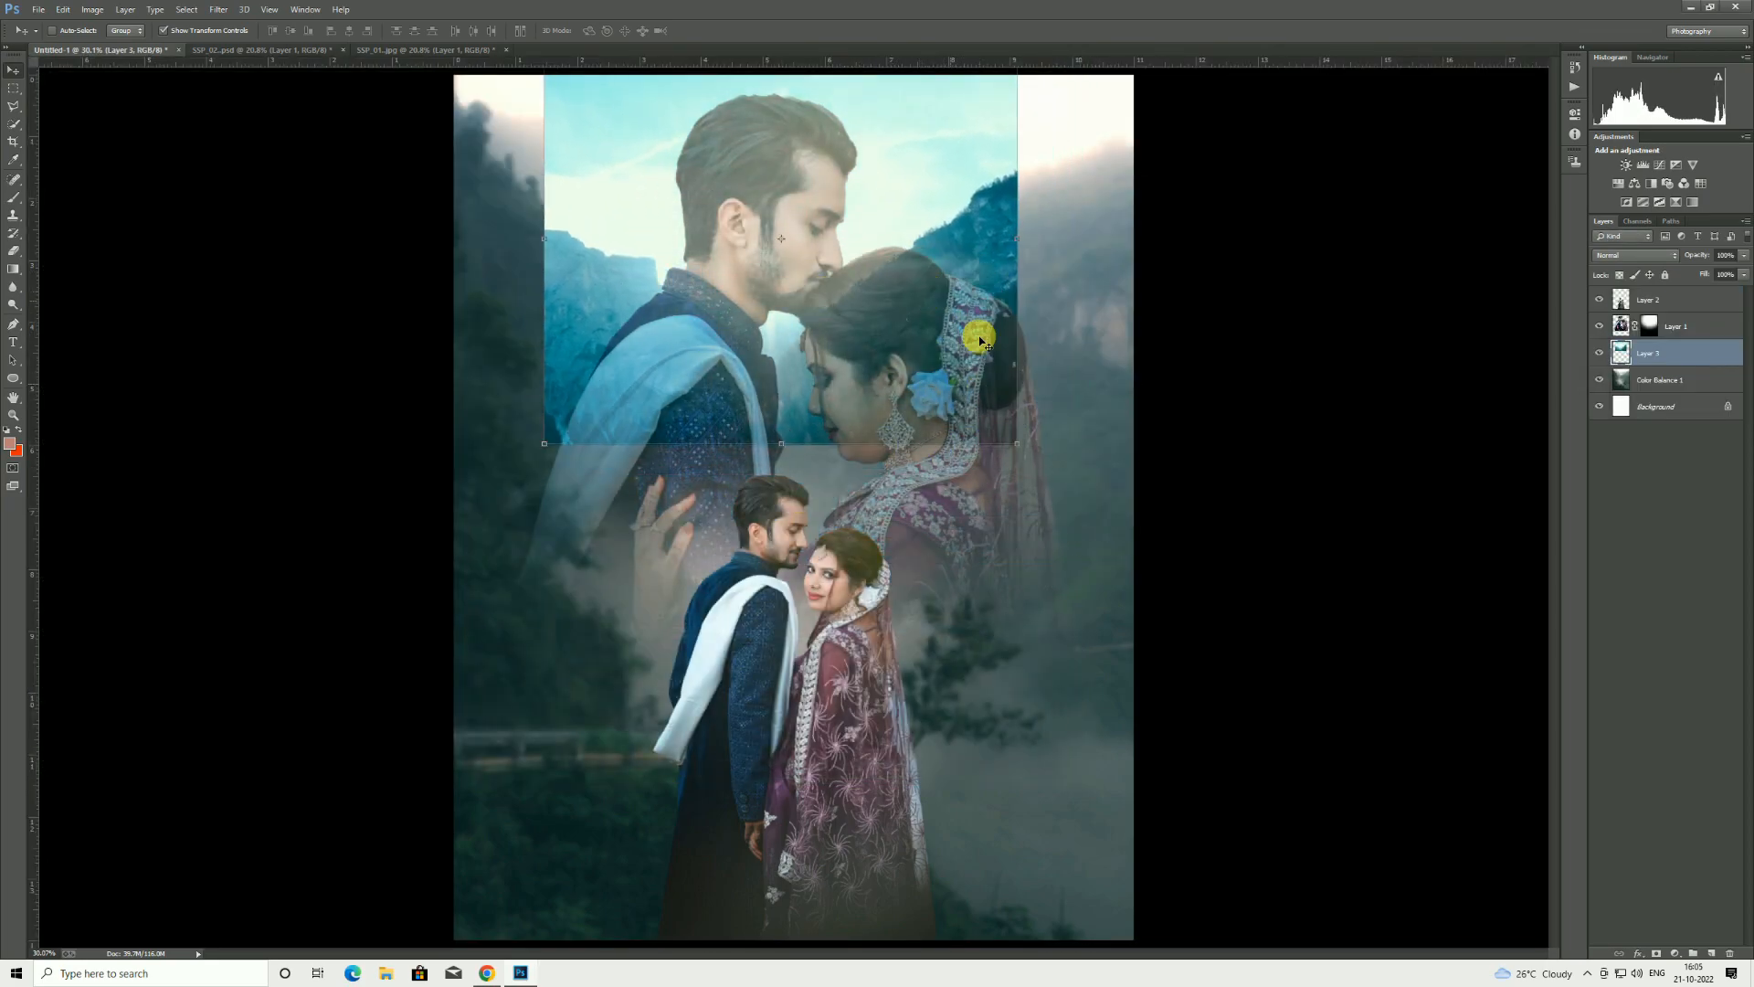
pyautogui.moveTo(1014, 443); pyautogui.dragTo(1093, 513)
pyautogui.moveTo(979, 387); pyautogui.dragTo(932, 234)
pyautogui.moveTo(1107, 418); pyautogui.dragTo(1081, 375)
pyautogui.click(388, 28)
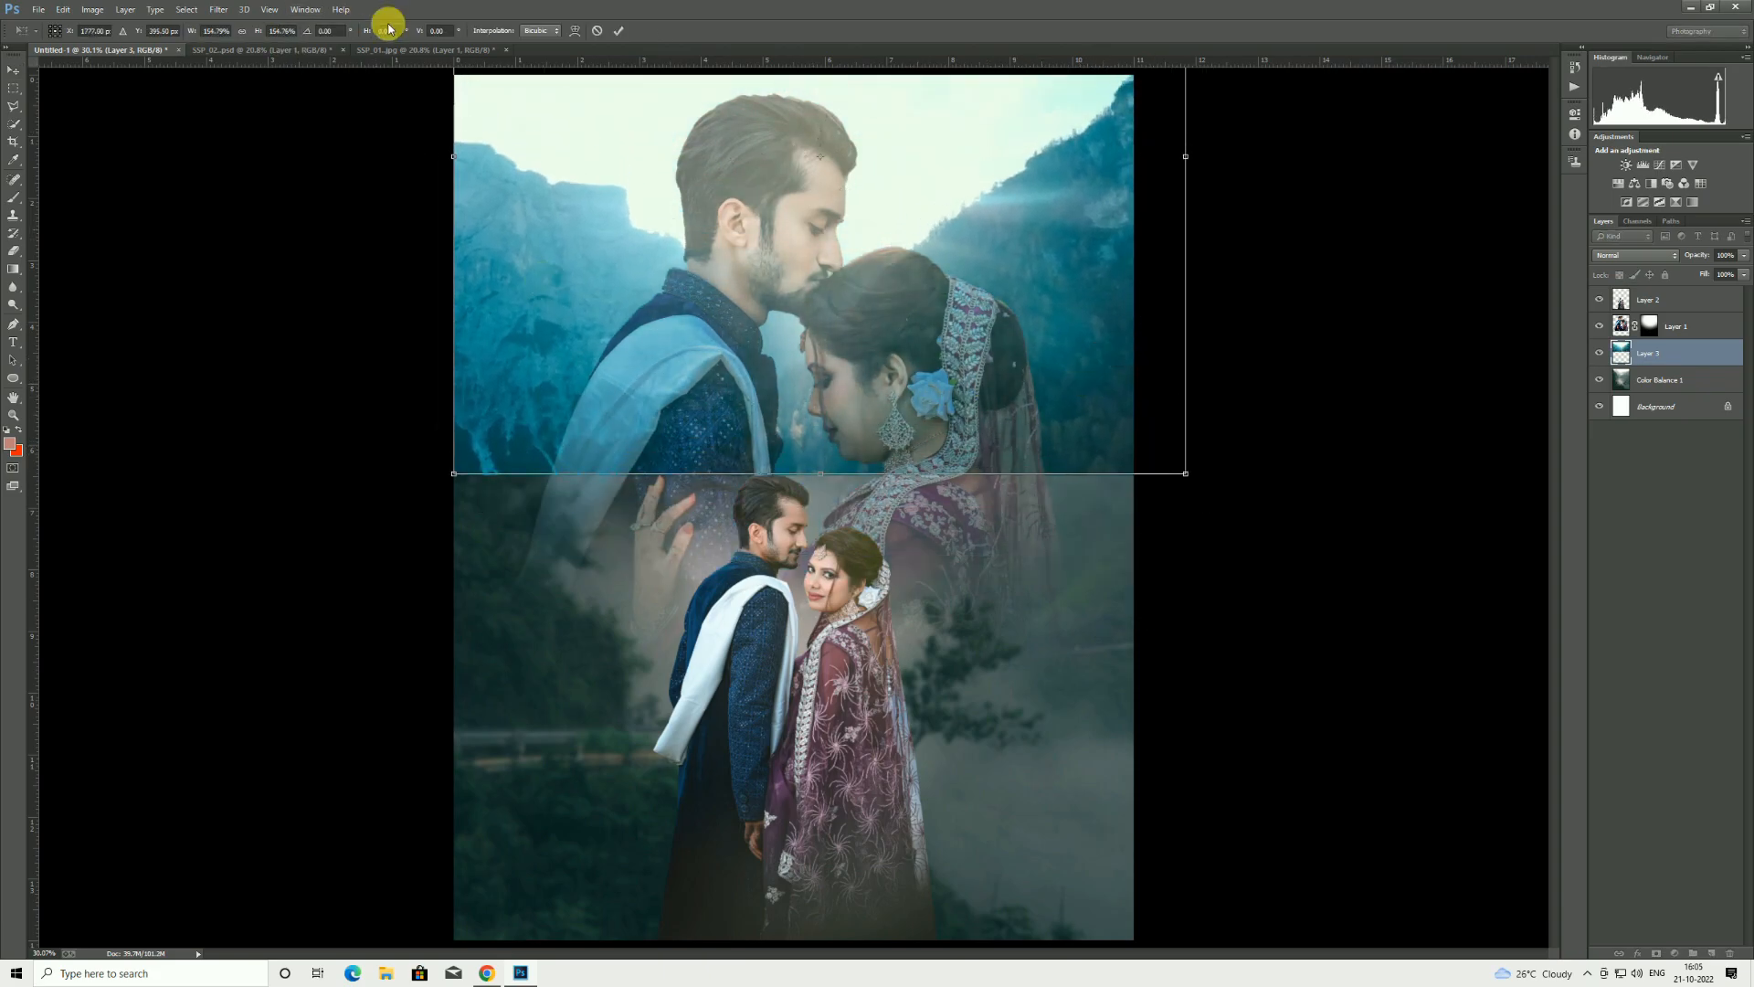
pyautogui.click(619, 31)
# - Soften the pasted mountain layer with a Gaussian Blur
pyautogui.click(218, 9)
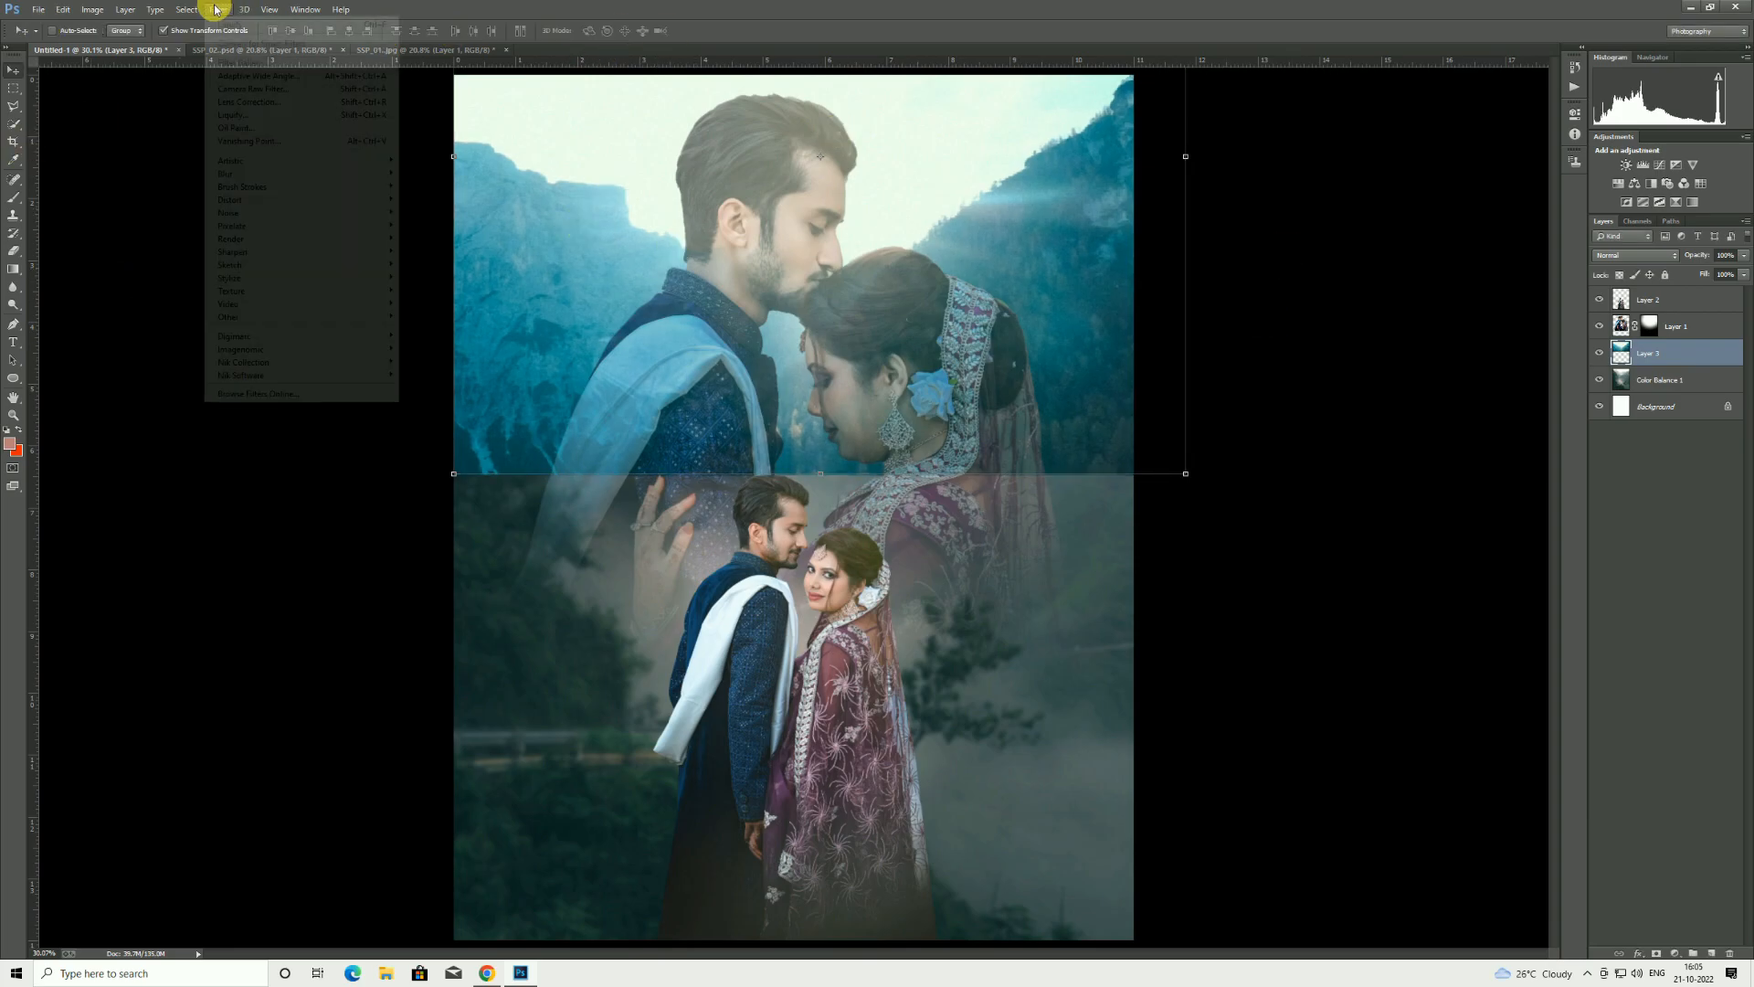
pyautogui.moveTo(244, 176)
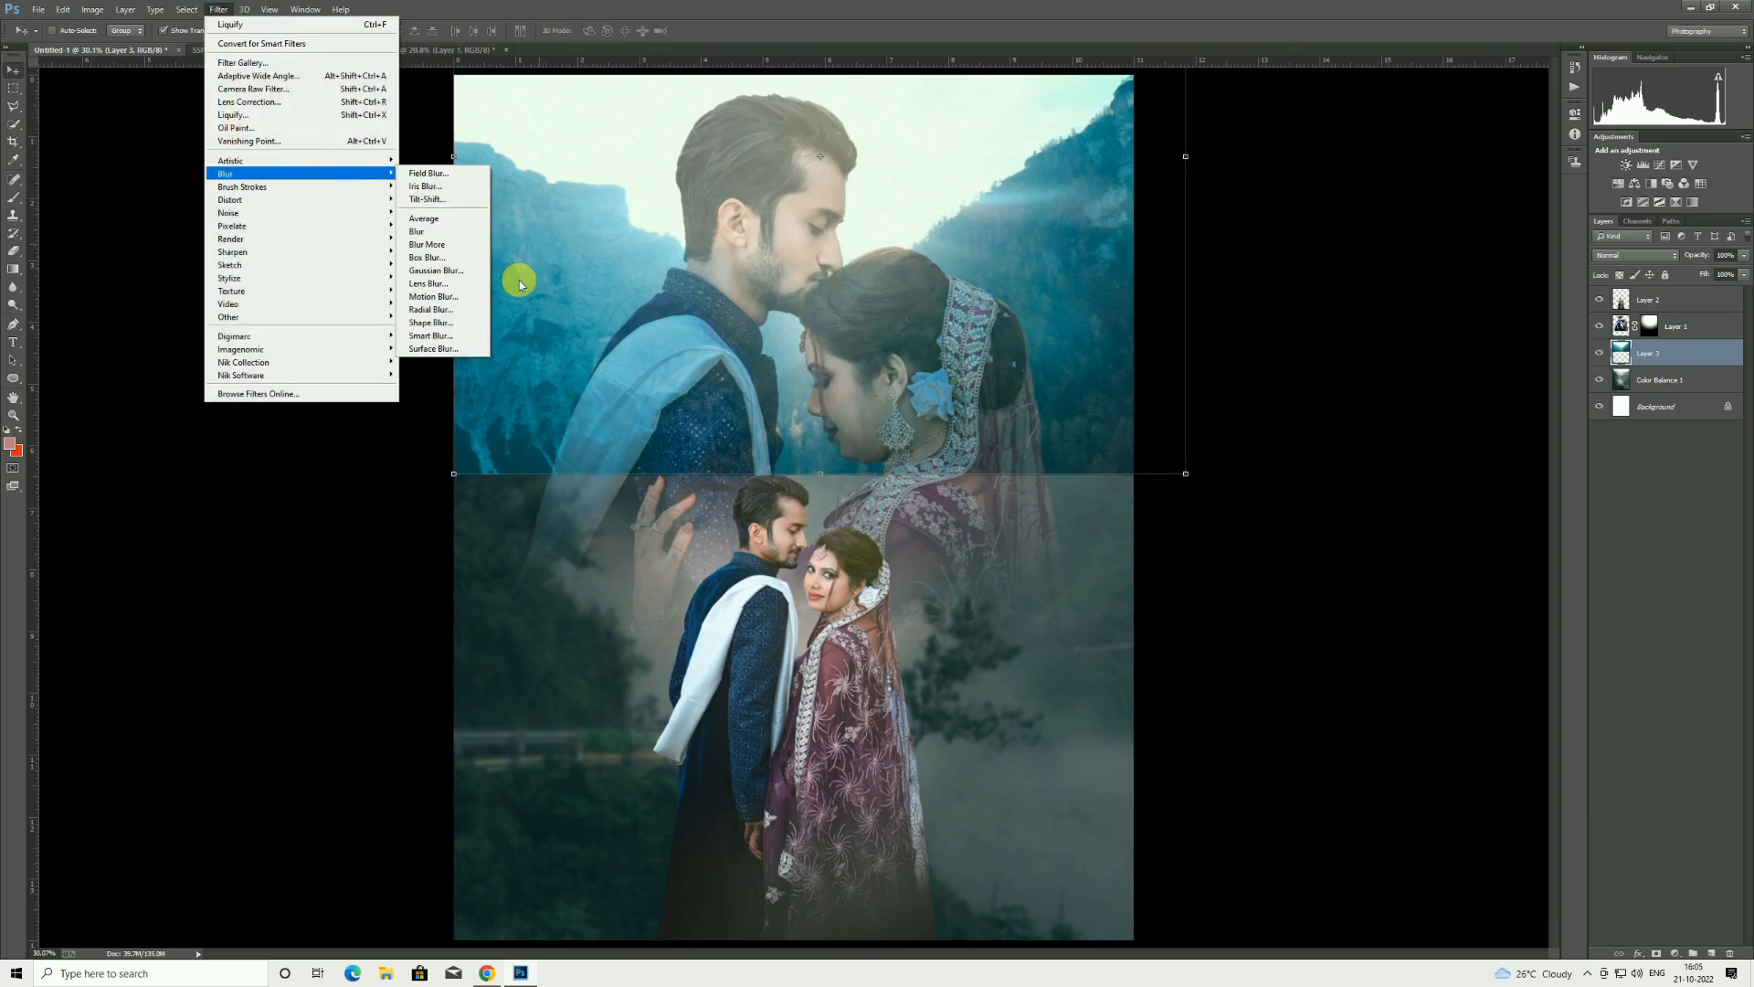
pyautogui.click(424, 271)
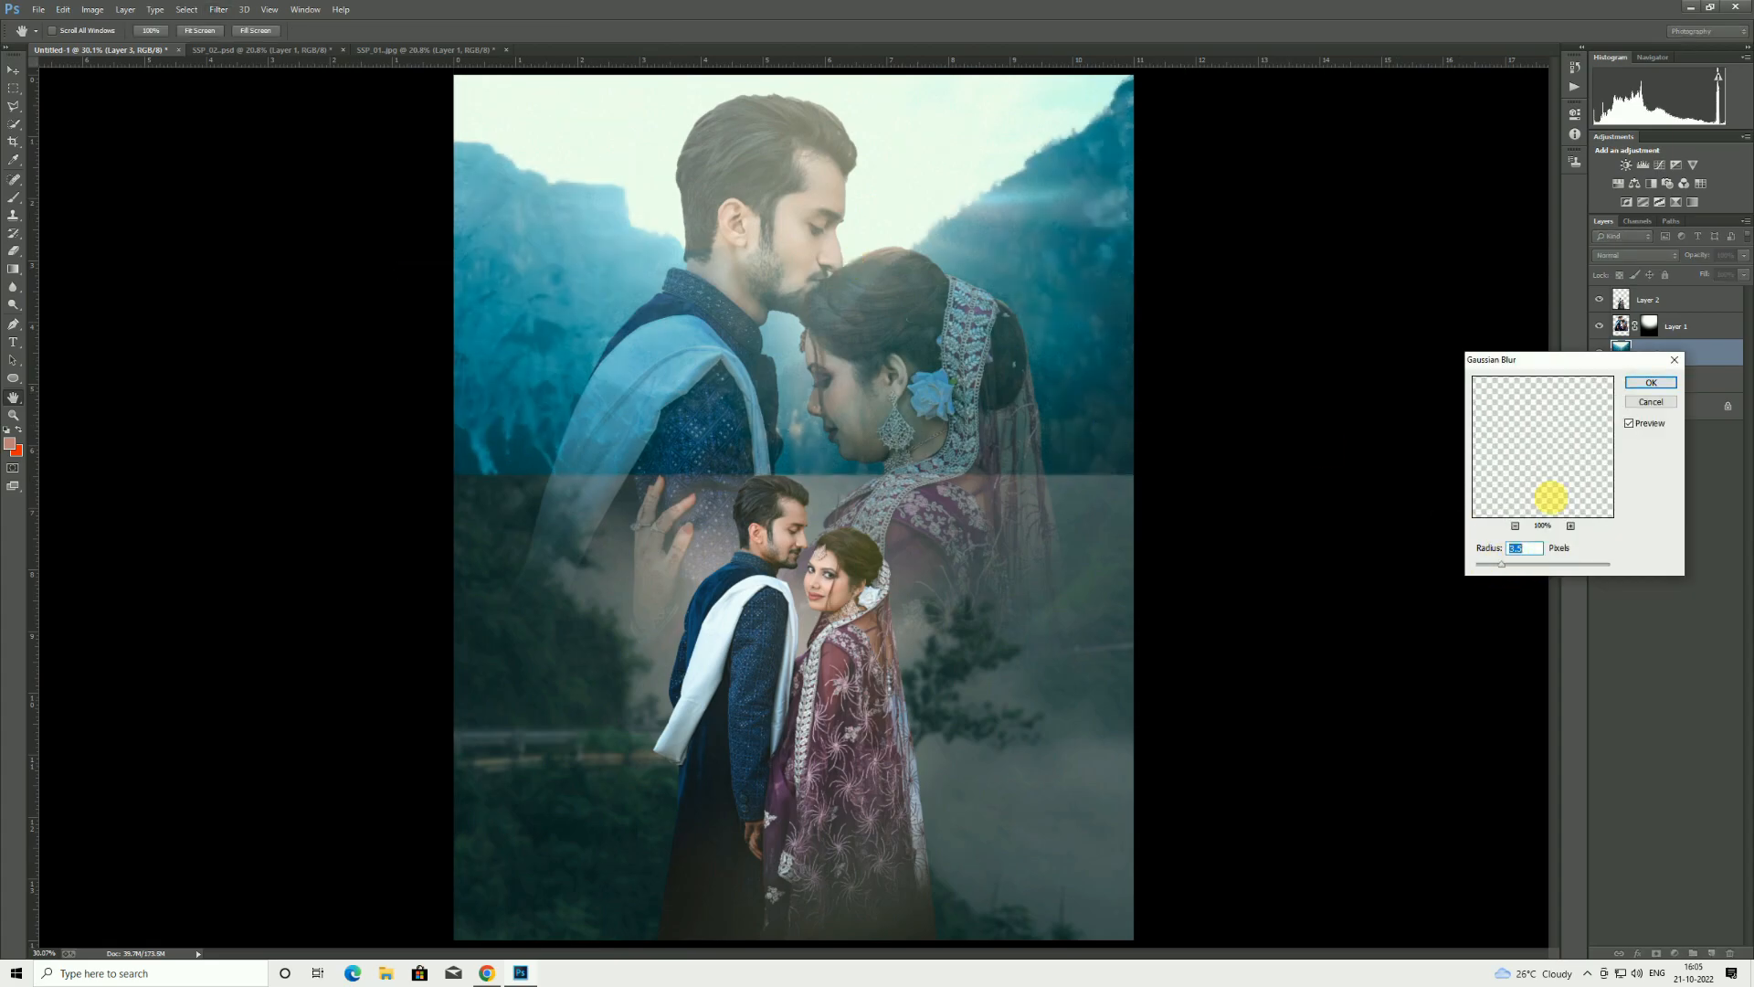
pyautogui.click(1649, 382)
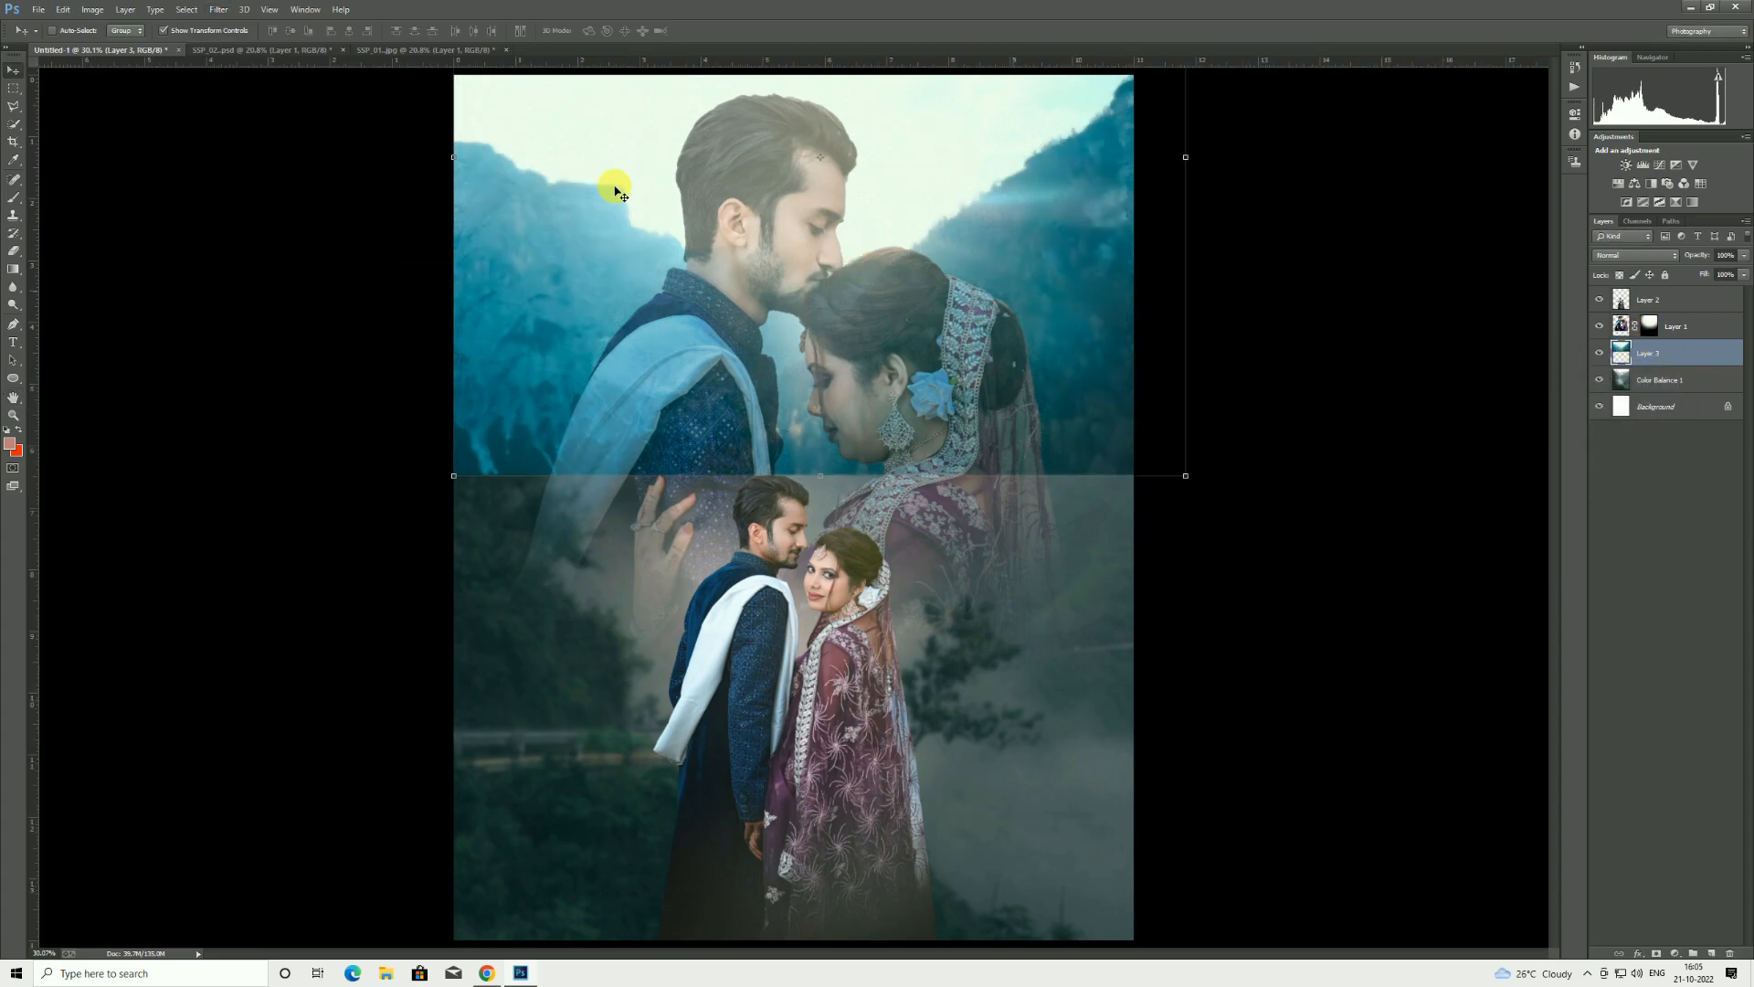
# - Add an inverted black mask to the mountain layer and paint its sky back in with a very large soft brush
pyautogui.click(1656, 954)
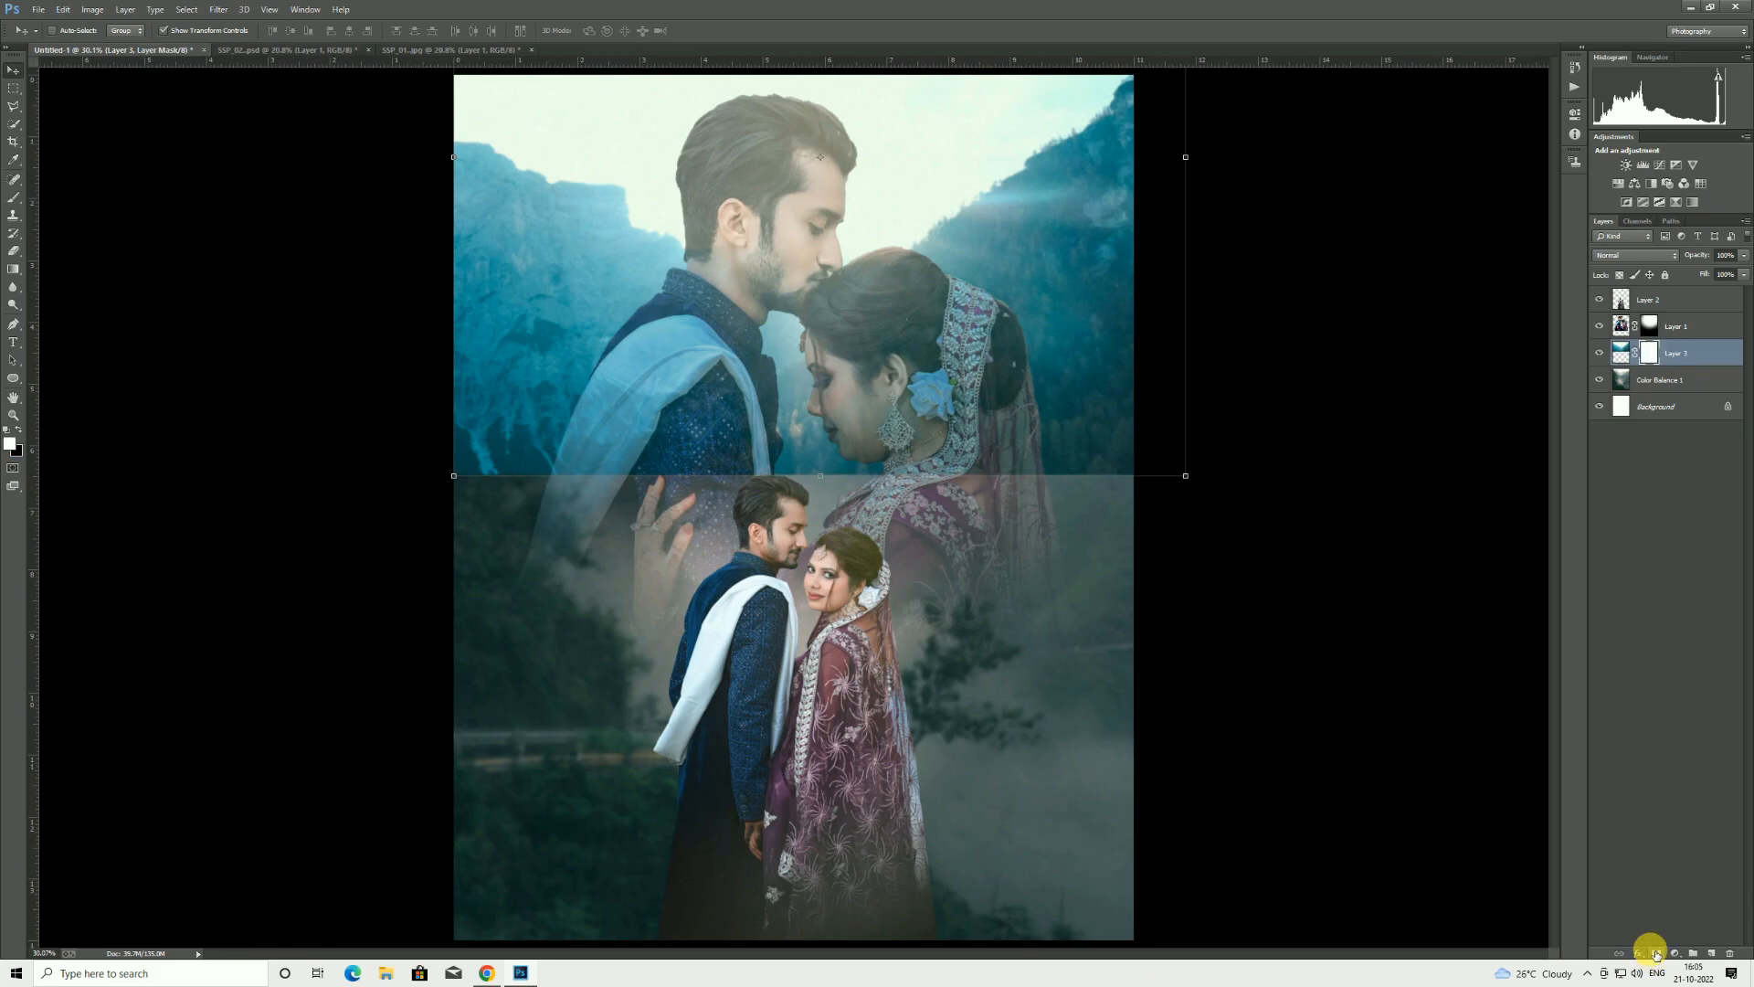
pyautogui.hotkey('ctrl', 'i')
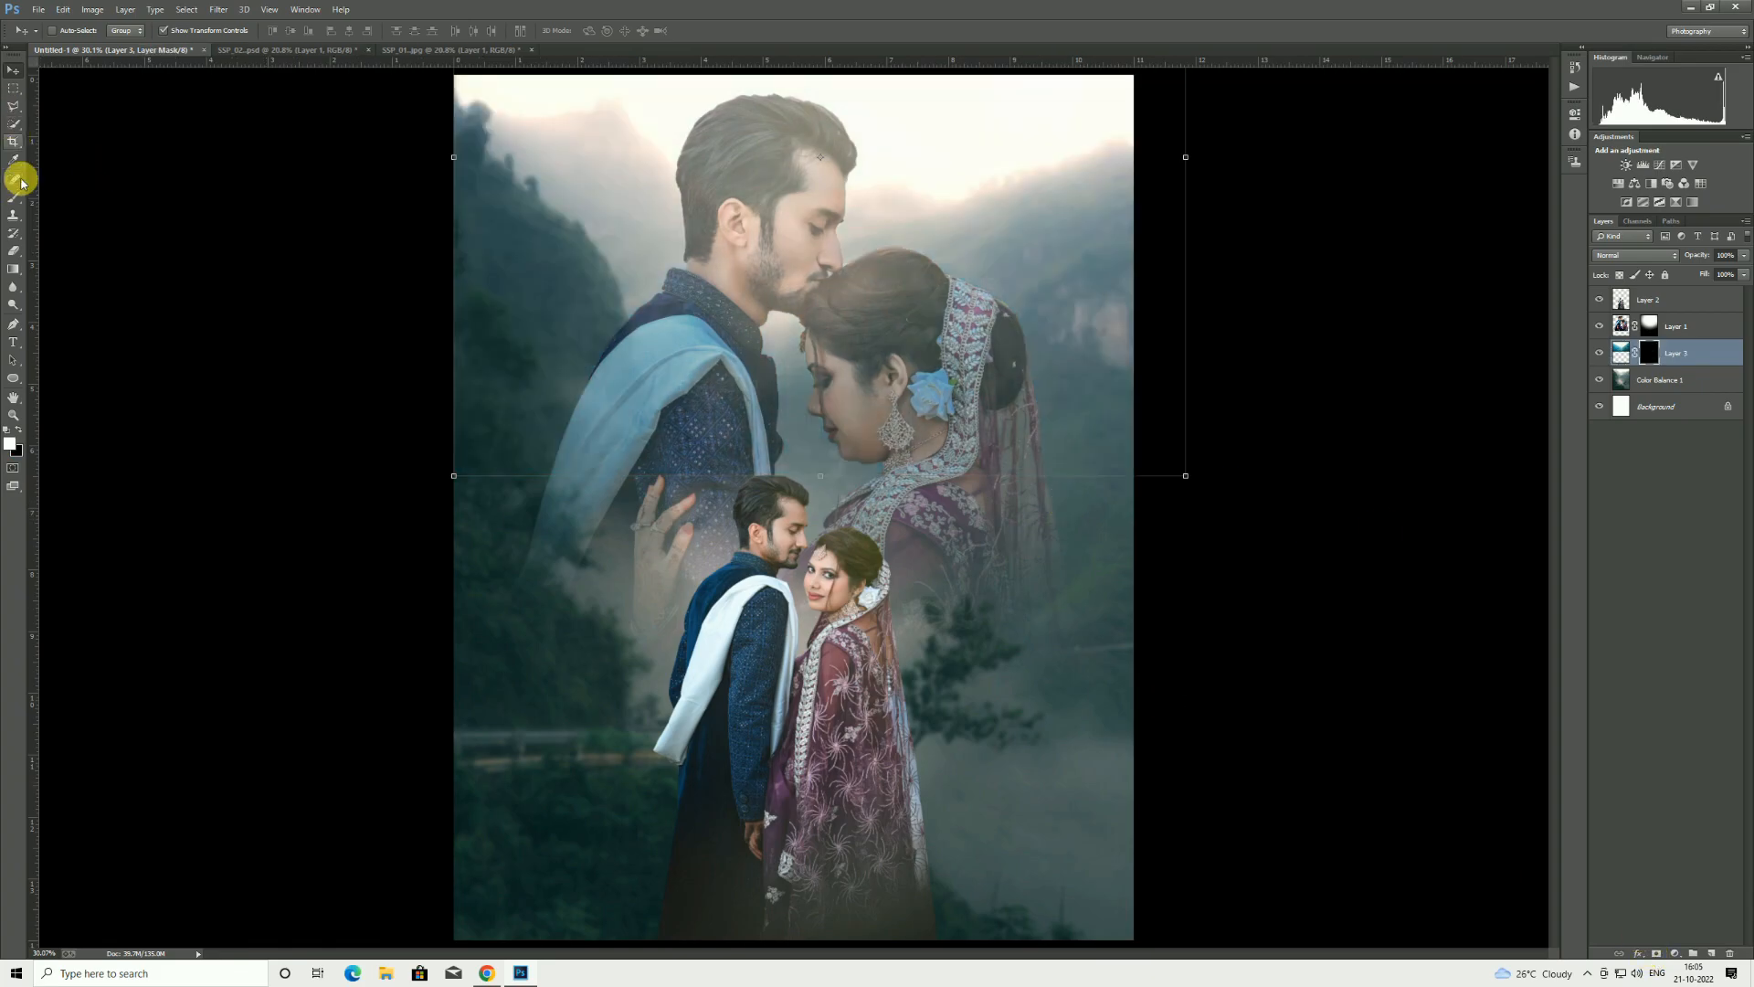
pyautogui.click(11, 197)
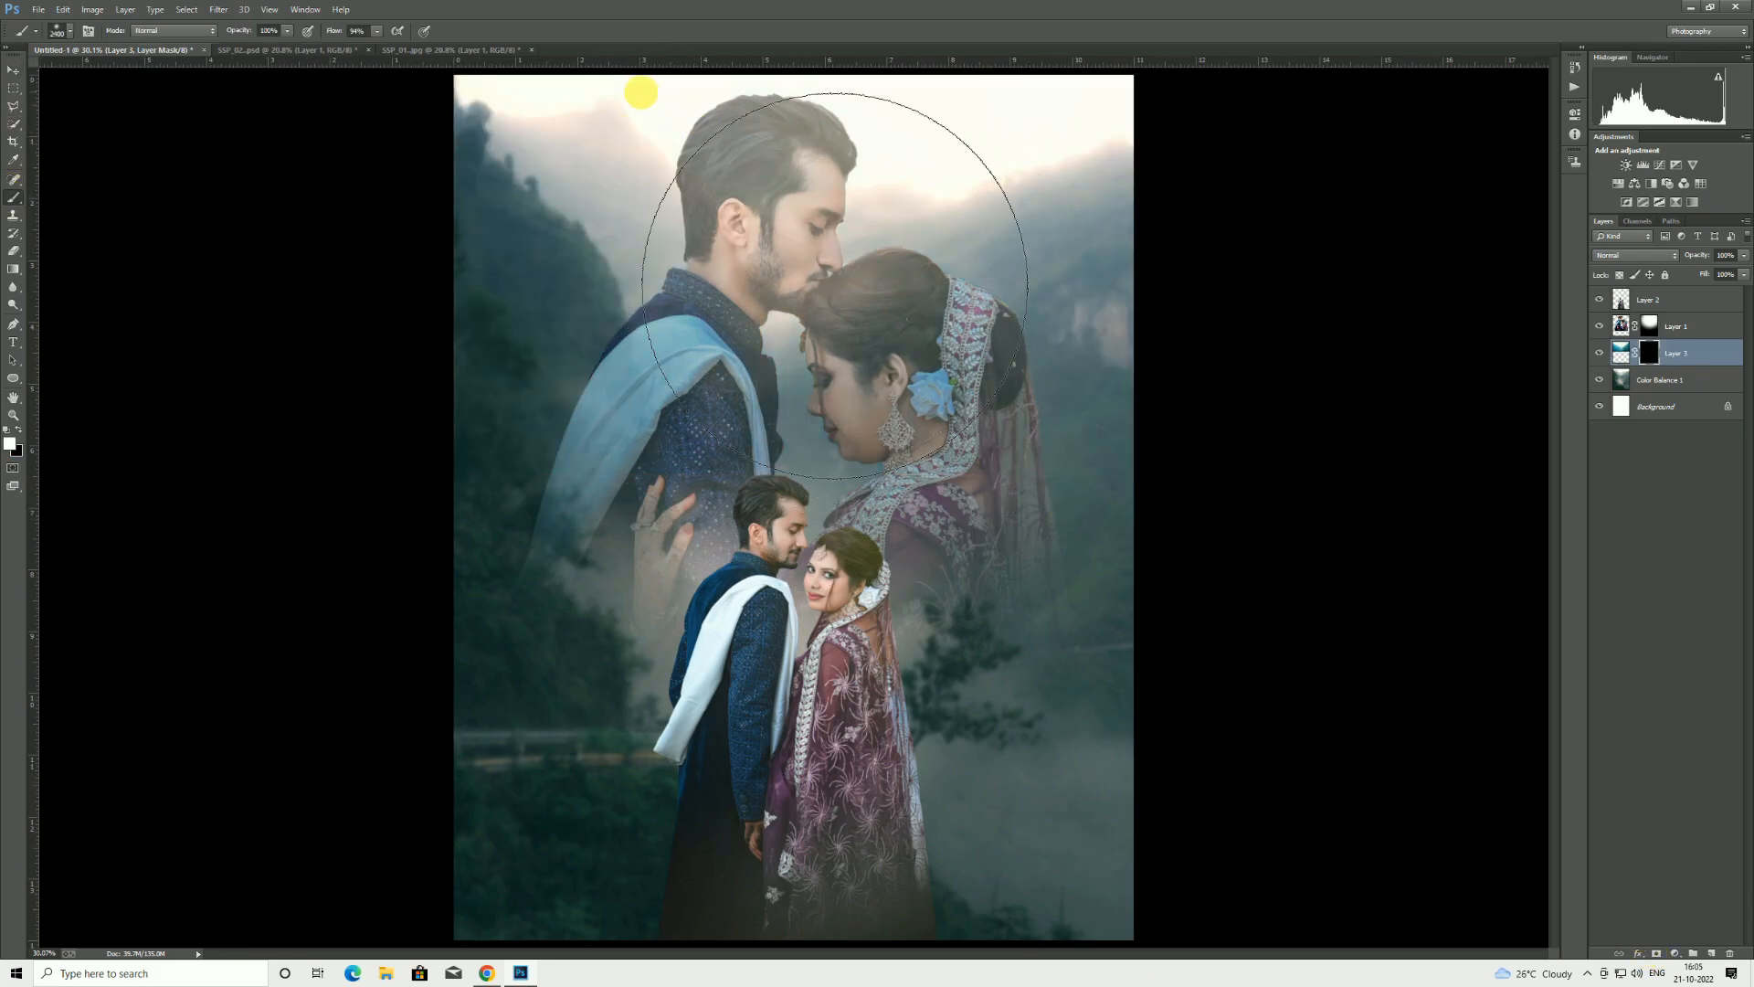
pyautogui.moveTo(720, 141); pyautogui.dragTo(990, 82)
pyautogui.press('[')
pyautogui.press('[')
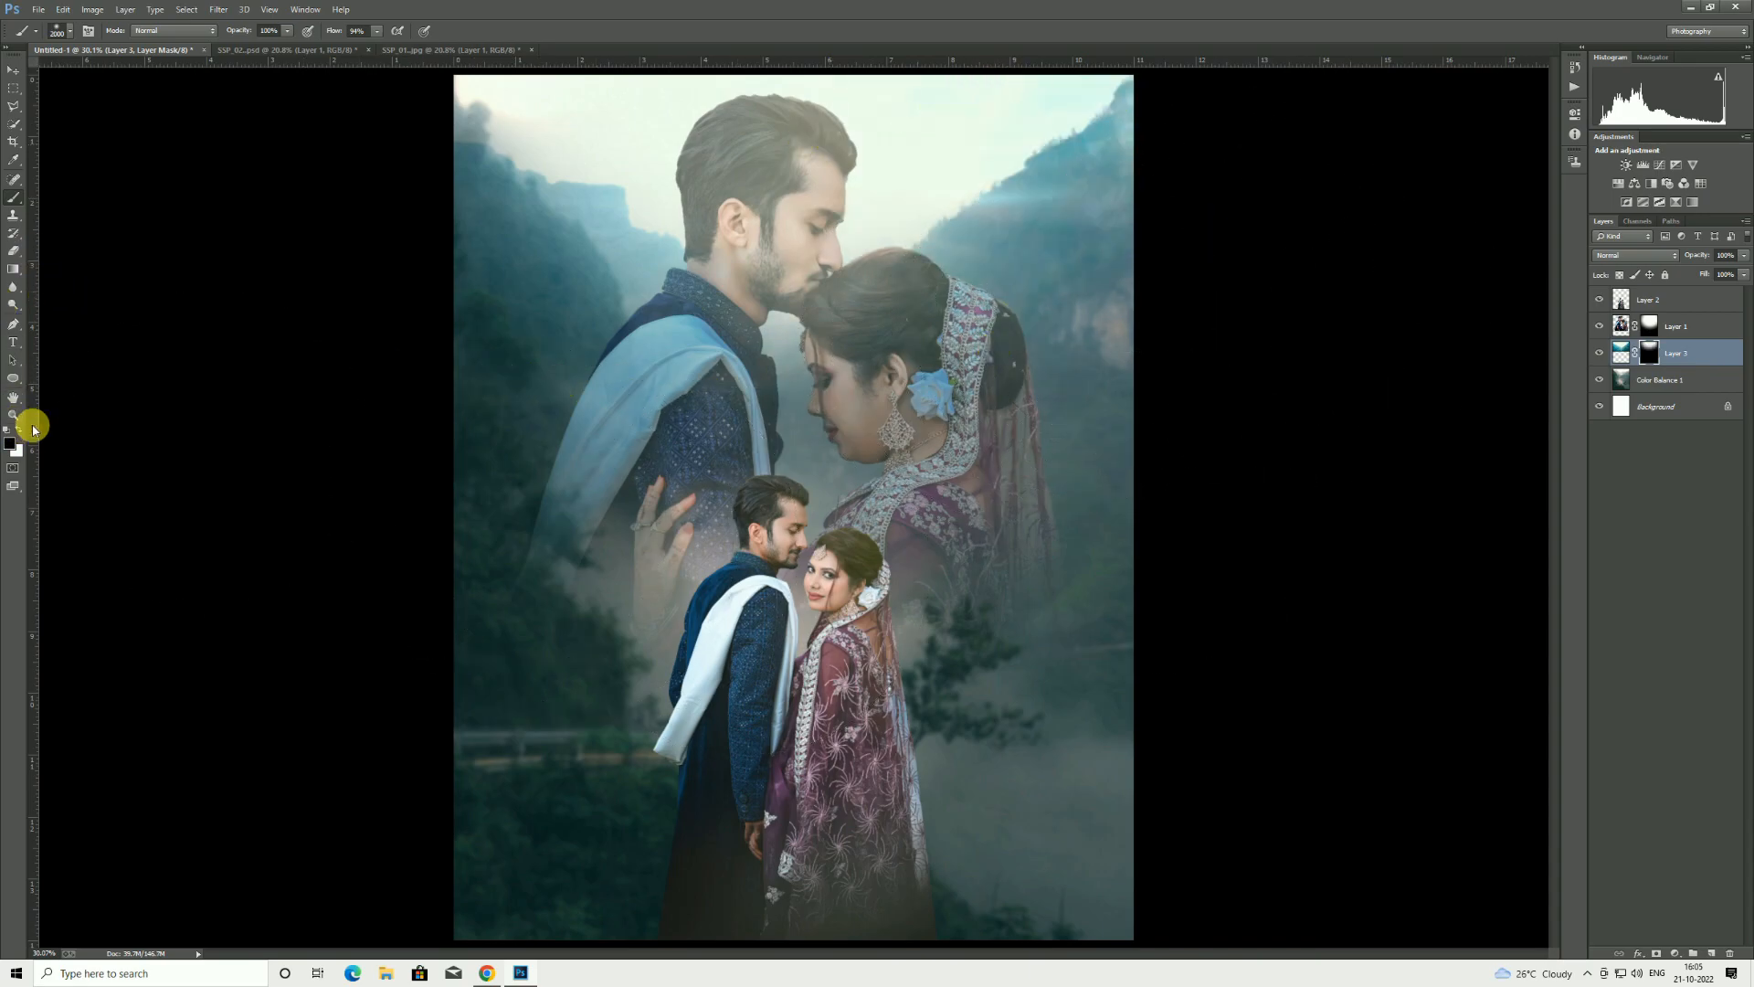
pyautogui.press('[')
pyautogui.press('[')
pyautogui.press('[')
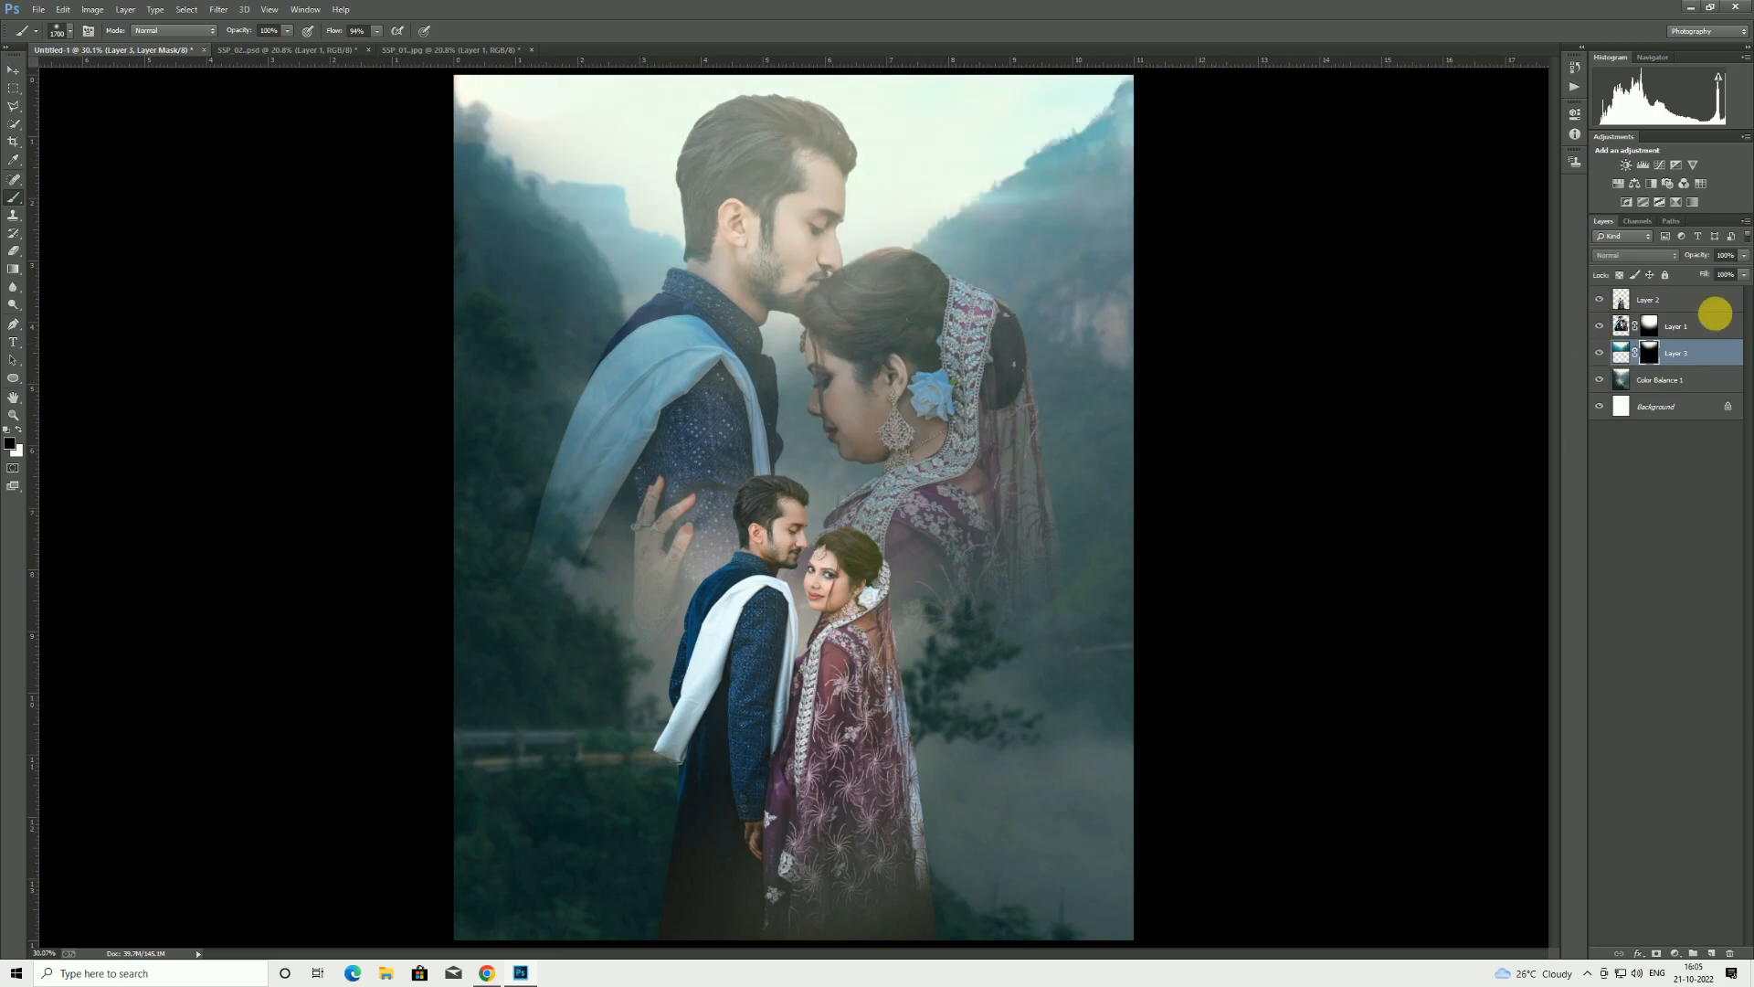
# - Lower the masked mountain layer's opacity to about 12% and reduce its fill
pyautogui.moveTo(1704, 255); pyautogui.dragTo(1641, 259)
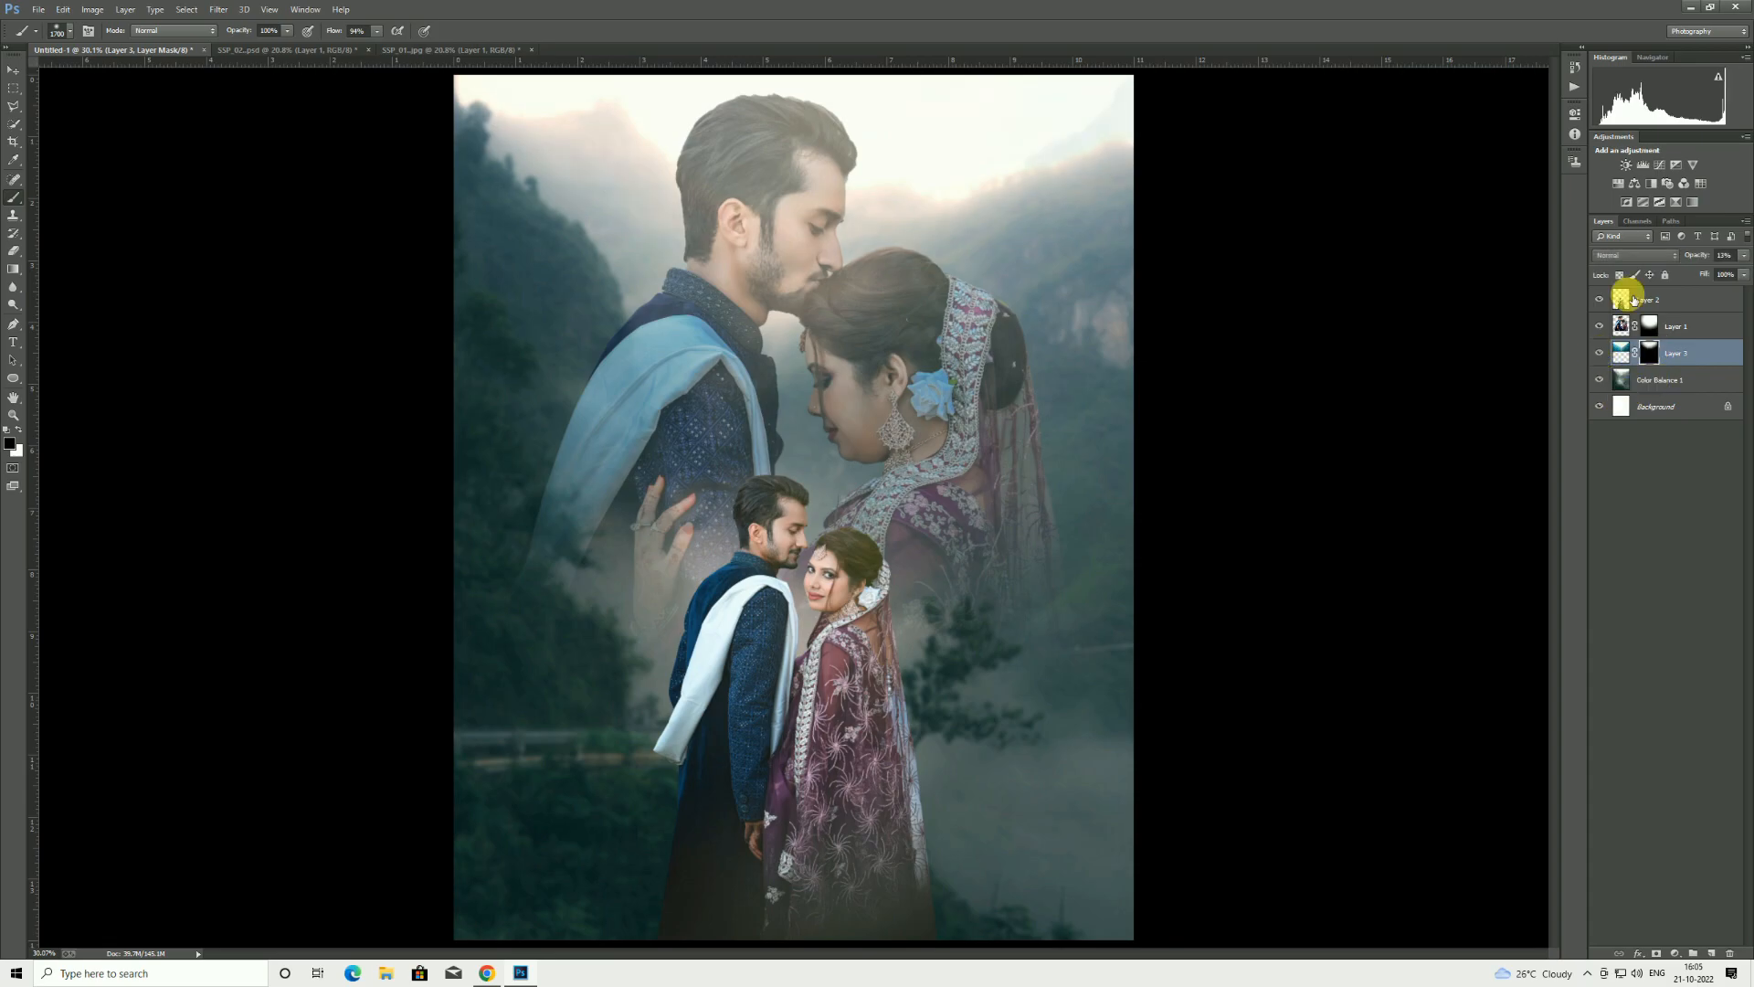
pyautogui.moveTo(1674, 292)
pyautogui.mouseDown()
pyautogui.moveTo(1713, 277)
pyautogui.moveTo(1682, 280)
pyautogui.mouseUp()
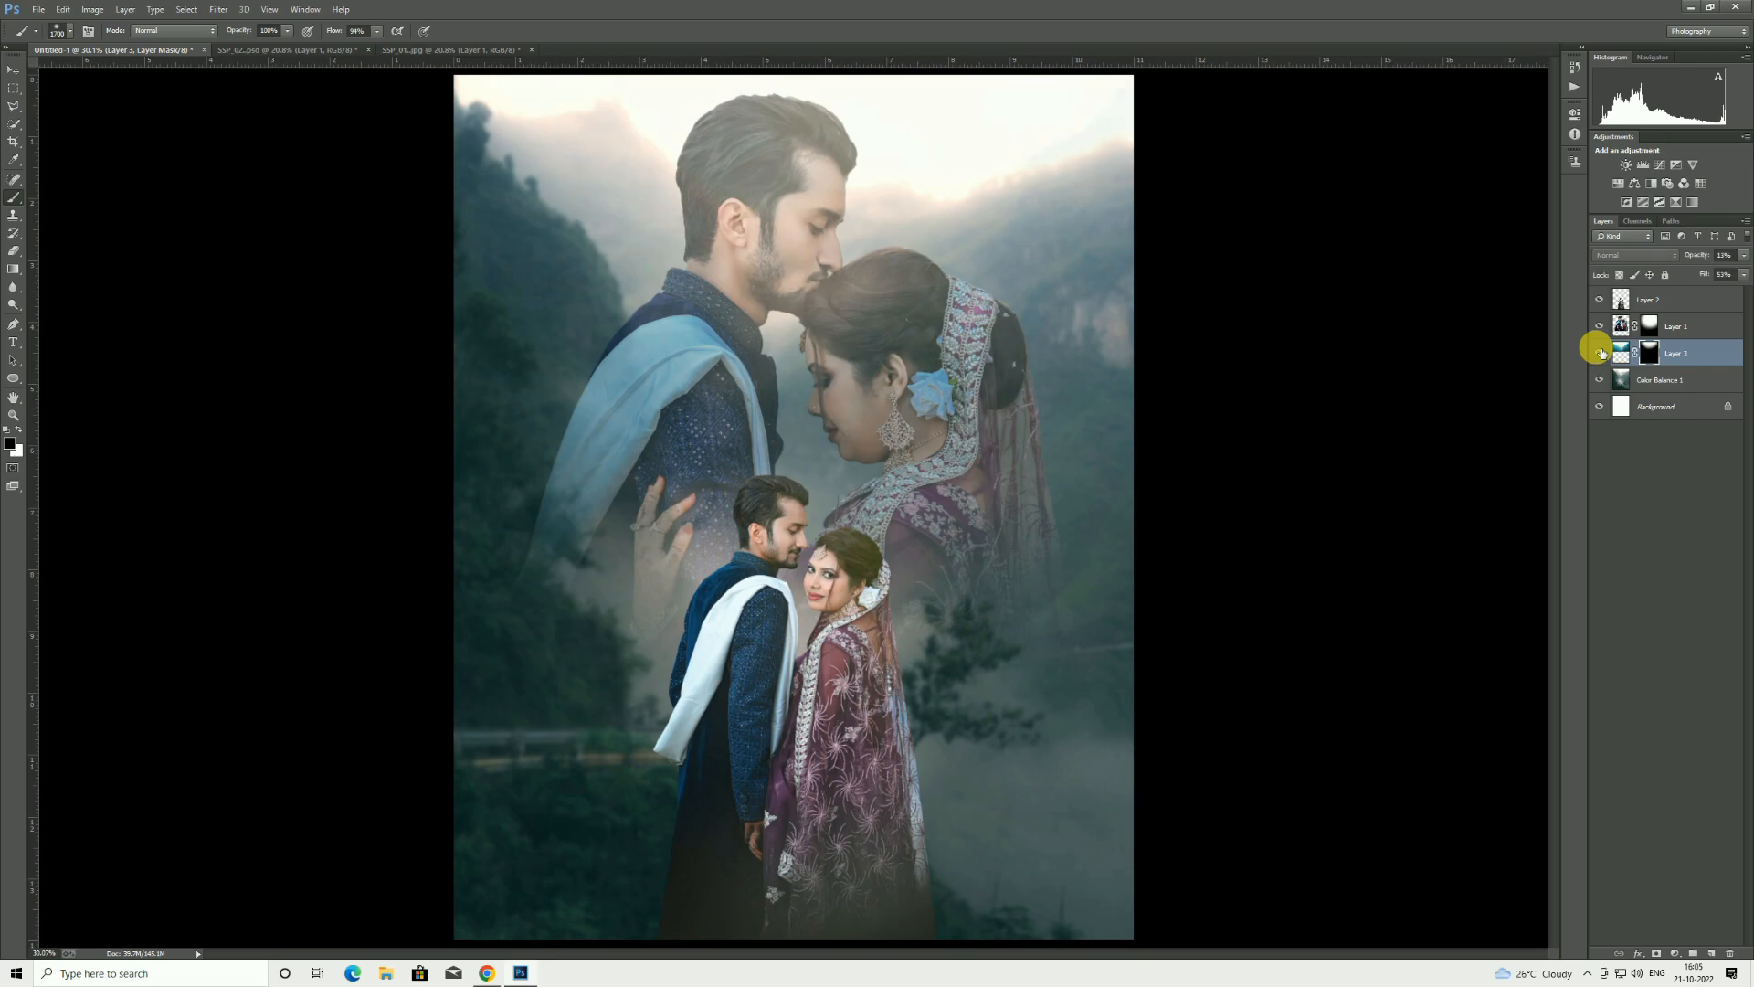
# - Open the orange glow image, copy it into the composite just above Color Balance 1, and close the source file
pyautogui.click(1655, 379)
pyautogui.click(39, 9)
pyautogui.click(55, 42)
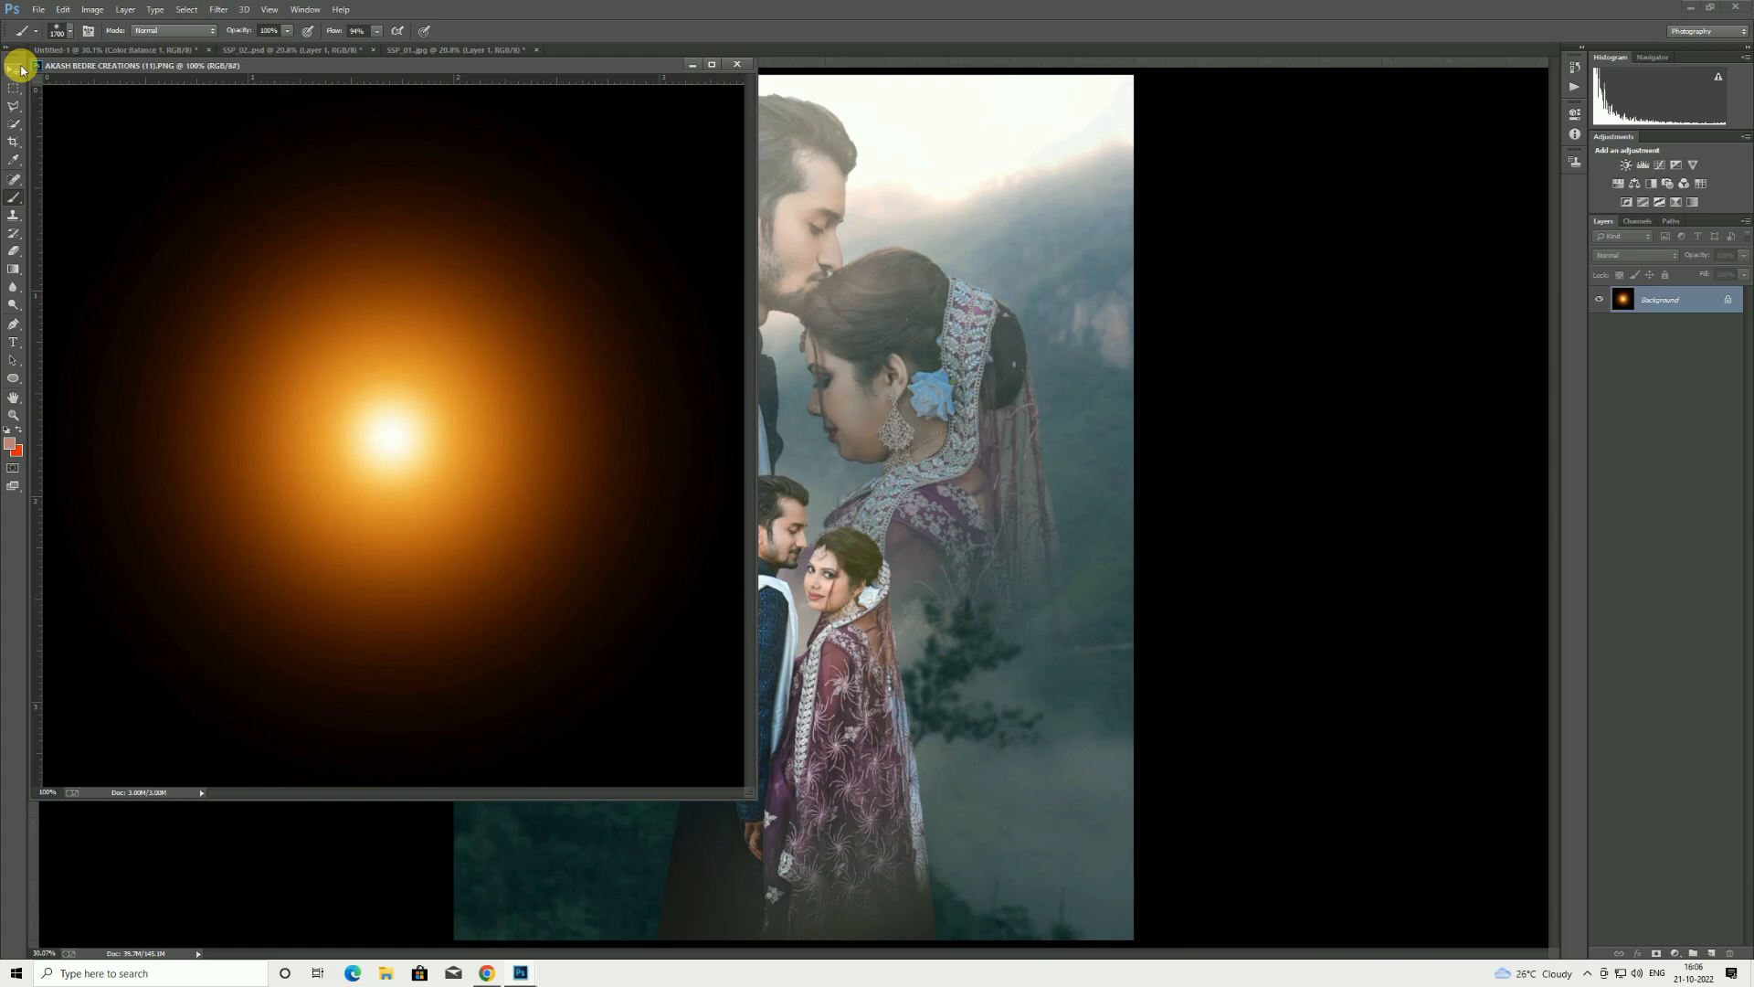
pyautogui.click(14, 69)
pyautogui.moveTo(393, 425); pyautogui.dragTo(812, 422)
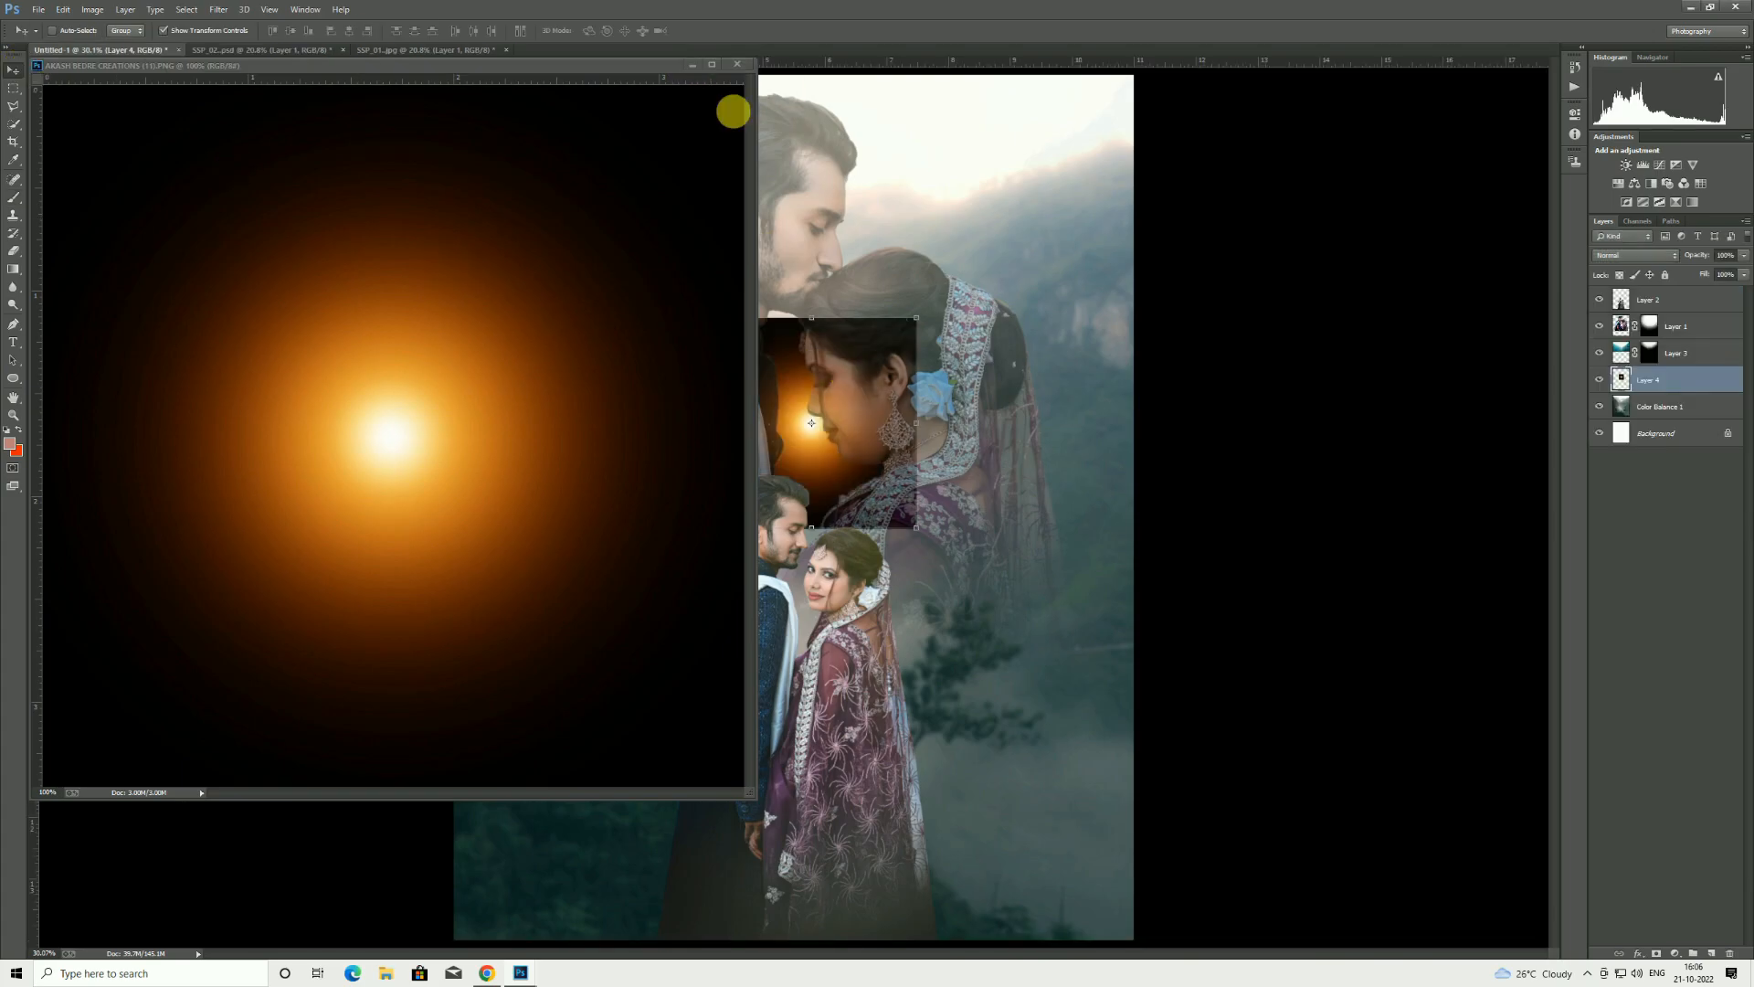
pyautogui.click(737, 64)
# - Set the glow layer's blend mode to Screen and move the glow down behind the full-length couple
pyautogui.click(1635, 254)
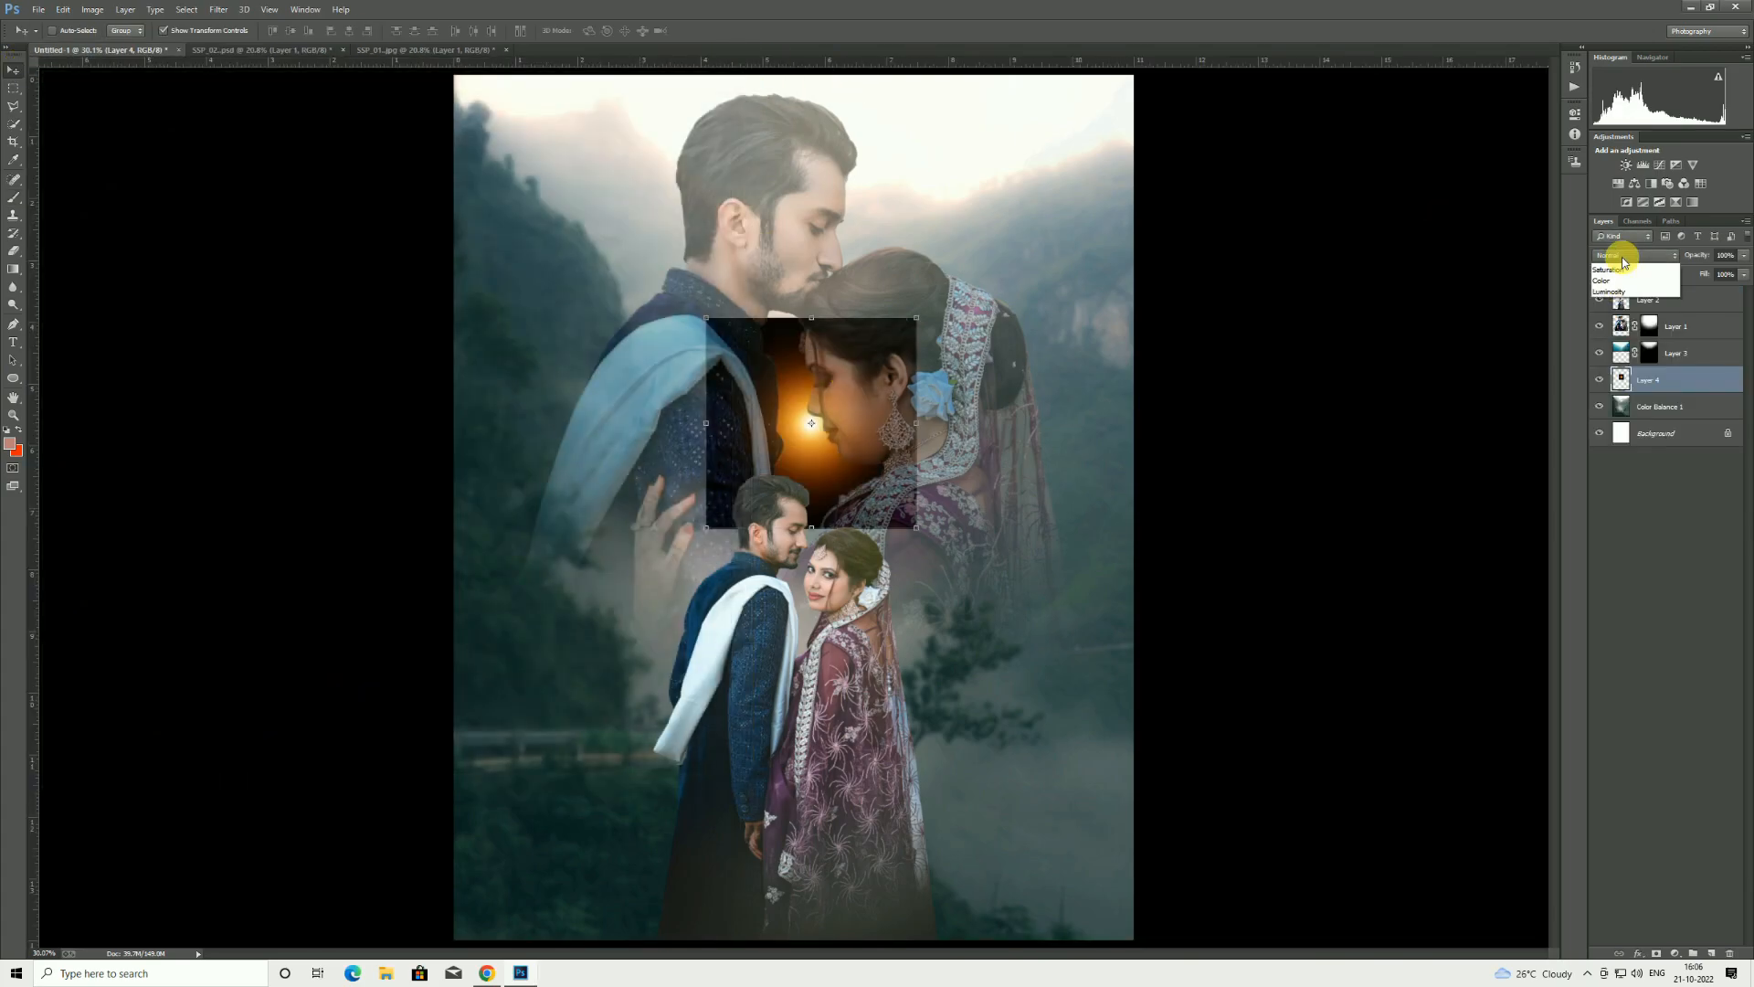
pyautogui.click(1610, 382)
pyautogui.moveTo(813, 462); pyautogui.dragTo(811, 575)
# - Enlarge the glow to about three times its size, place it behind the close-up couple's faces, and apply the transformation
pyautogui.hotkey('ctrl', 't')
pyautogui.moveTo(897, 638); pyautogui.dragTo(1160, 901)
pyautogui.moveTo(1021, 755); pyautogui.dragTo(903, 638)
pyautogui.moveTo(1039, 778); pyautogui.dragTo(989, 455)
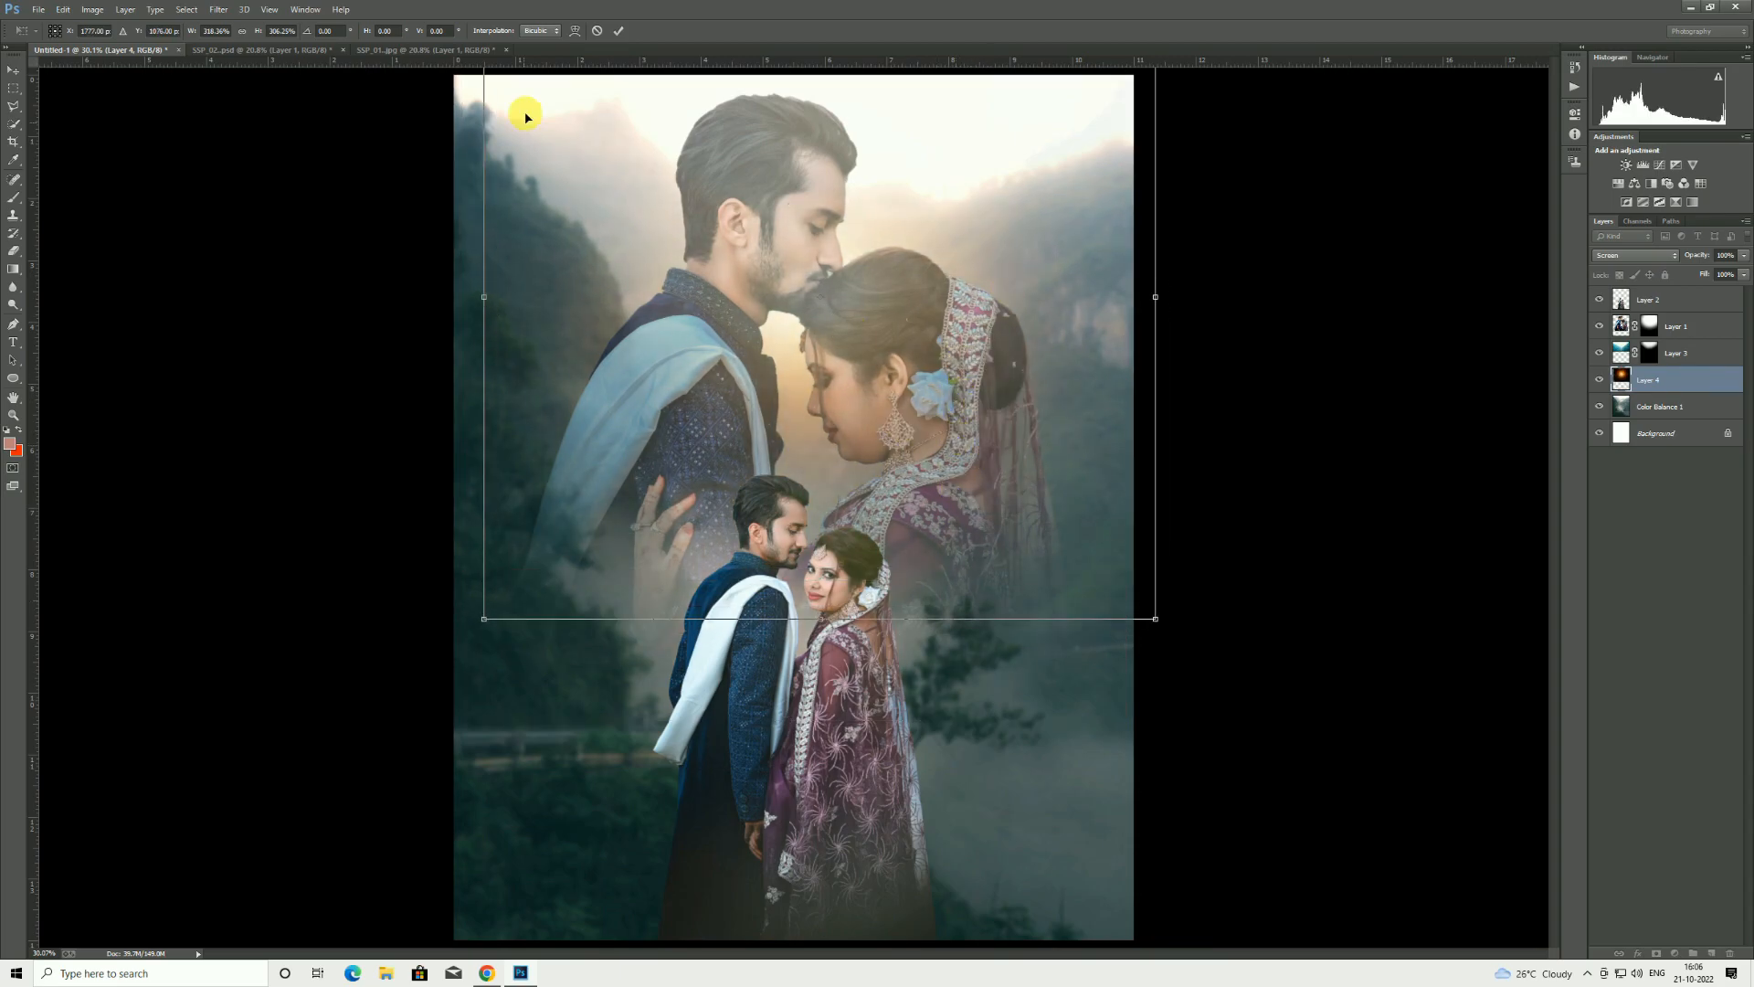
pyautogui.click(614, 33)
# - Shift the glow slightly lower behind the close-up couple and reapply the Gaussian Blur to it
pyautogui.moveTo(863, 248); pyautogui.dragTo(776, 523)
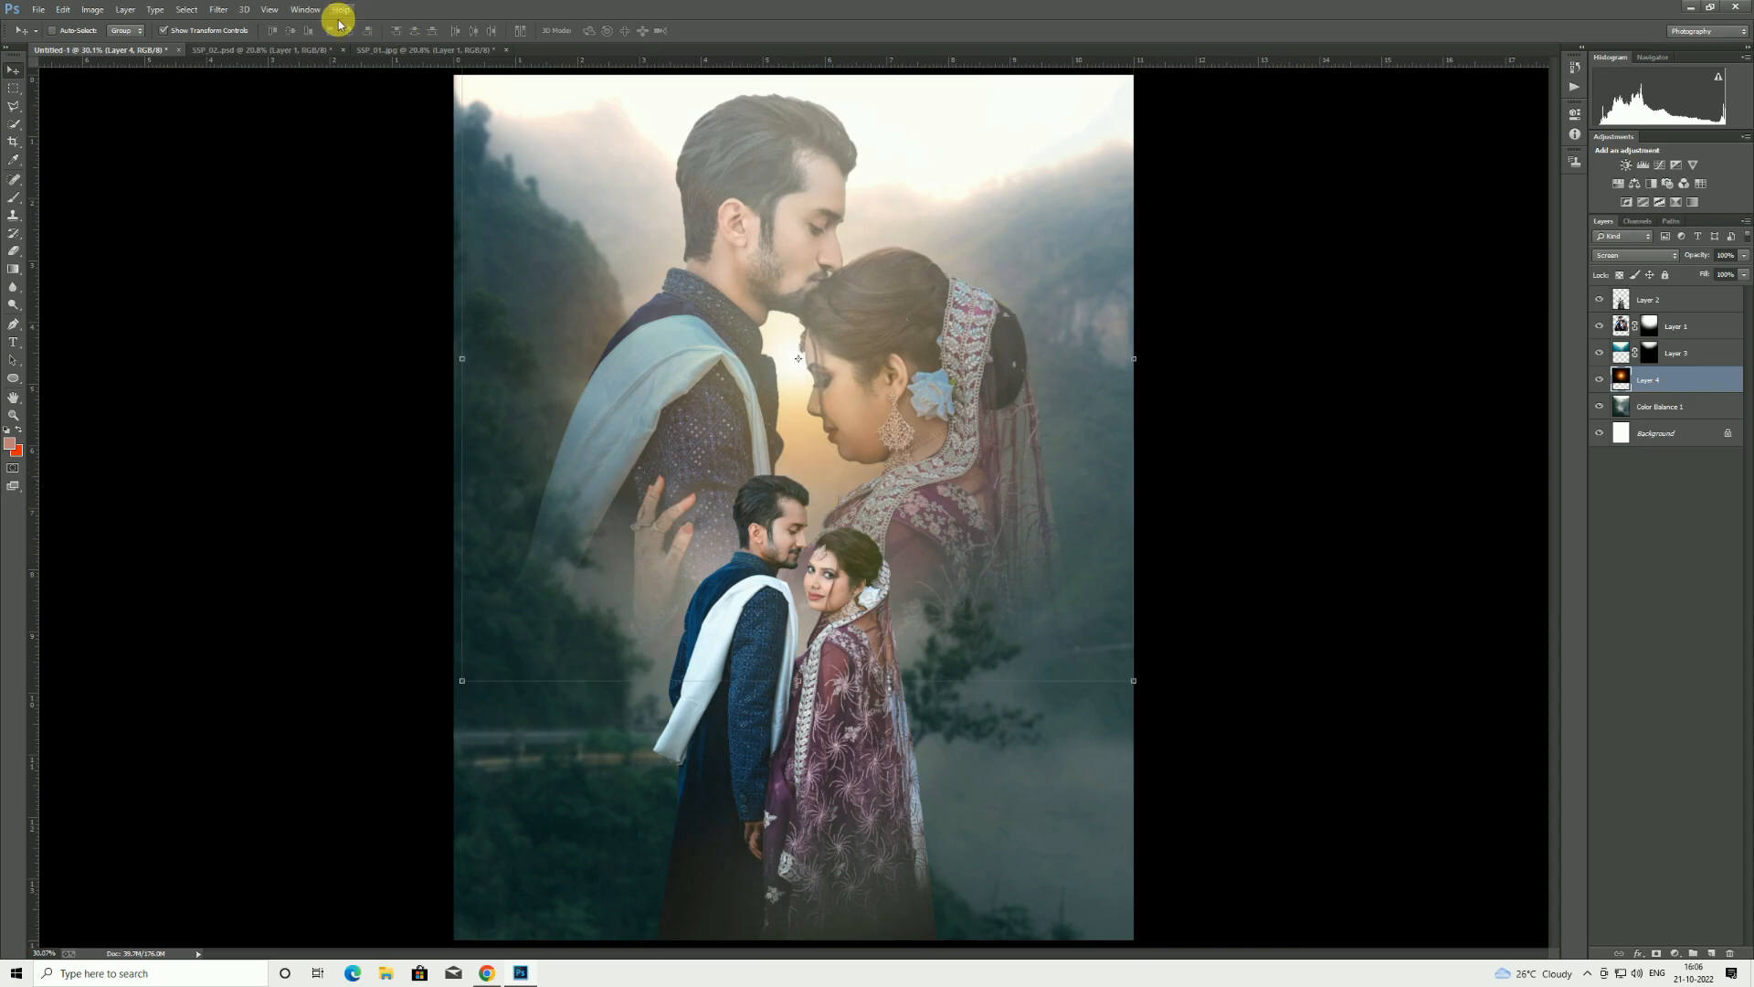
pyautogui.click(218, 9)
pyautogui.click(219, 23)
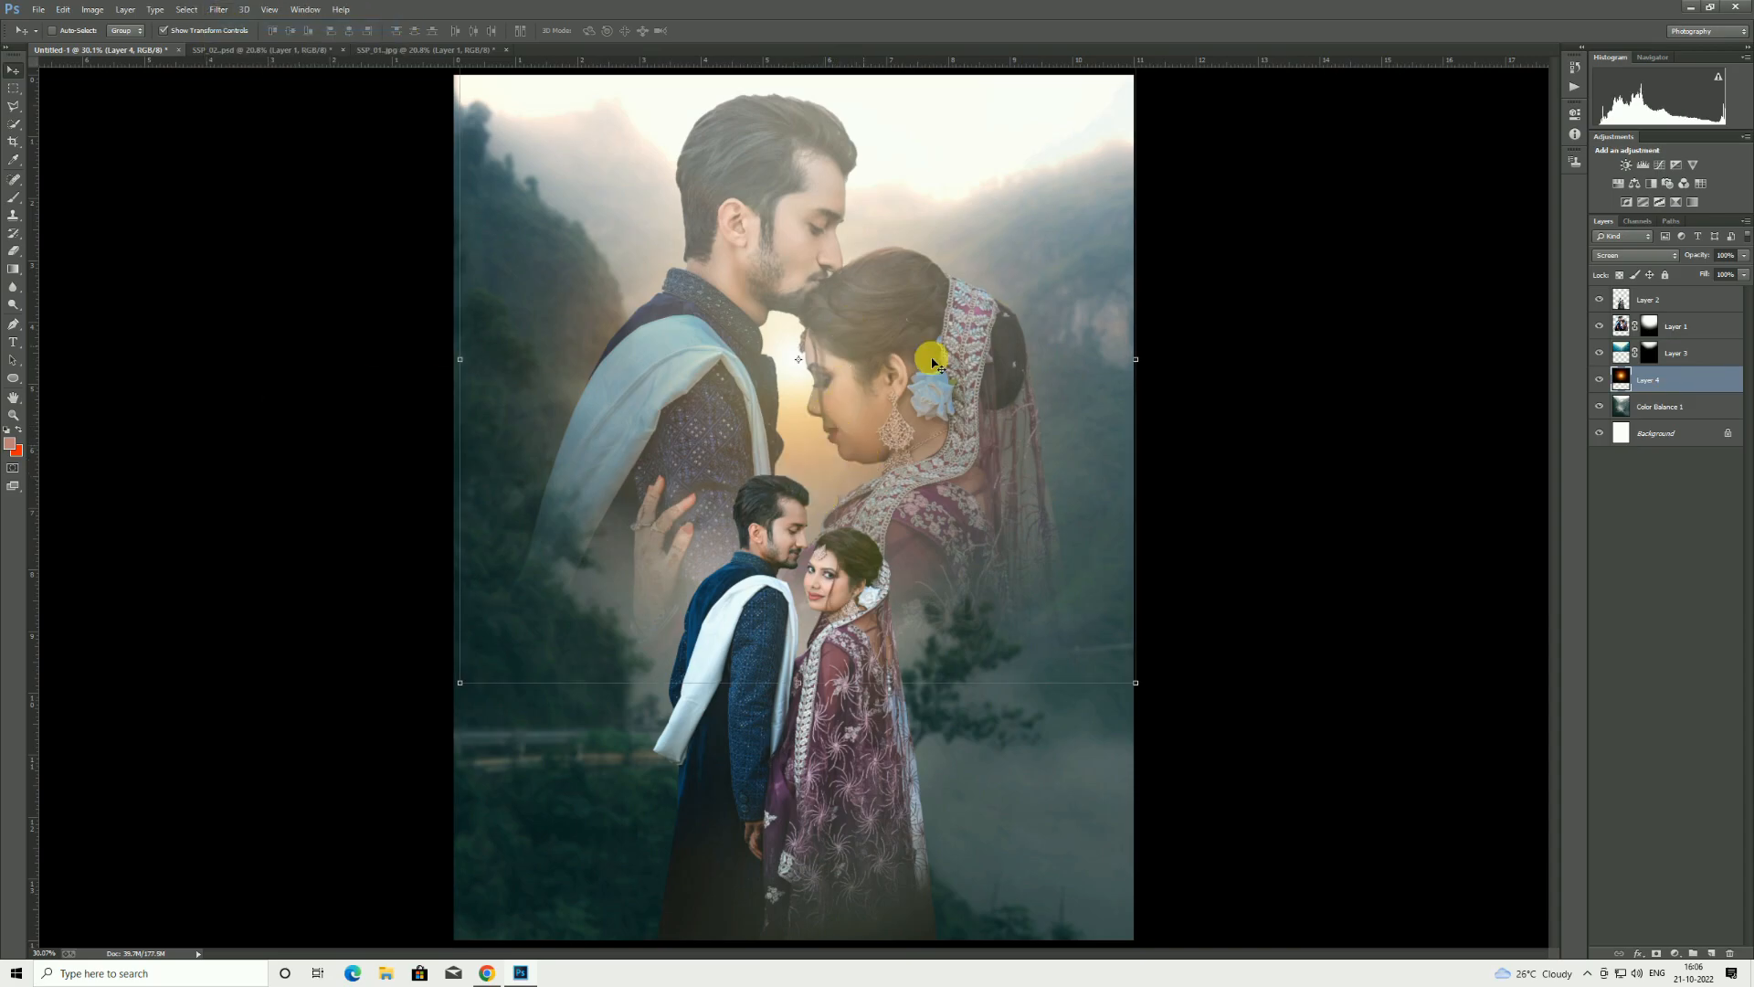
# - Move the glow up behind the faces, lower its opacity to about 72%, and compare the image with the glow hidden and shown
pyautogui.moveTo(1655, 275)
pyautogui.mouseDown()
pyautogui.moveTo(1640, 278)
pyautogui.moveTo(1666, 267)
pyautogui.mouseUp()
pyautogui.moveTo(1131, 450); pyautogui.dragTo(1099, 356)
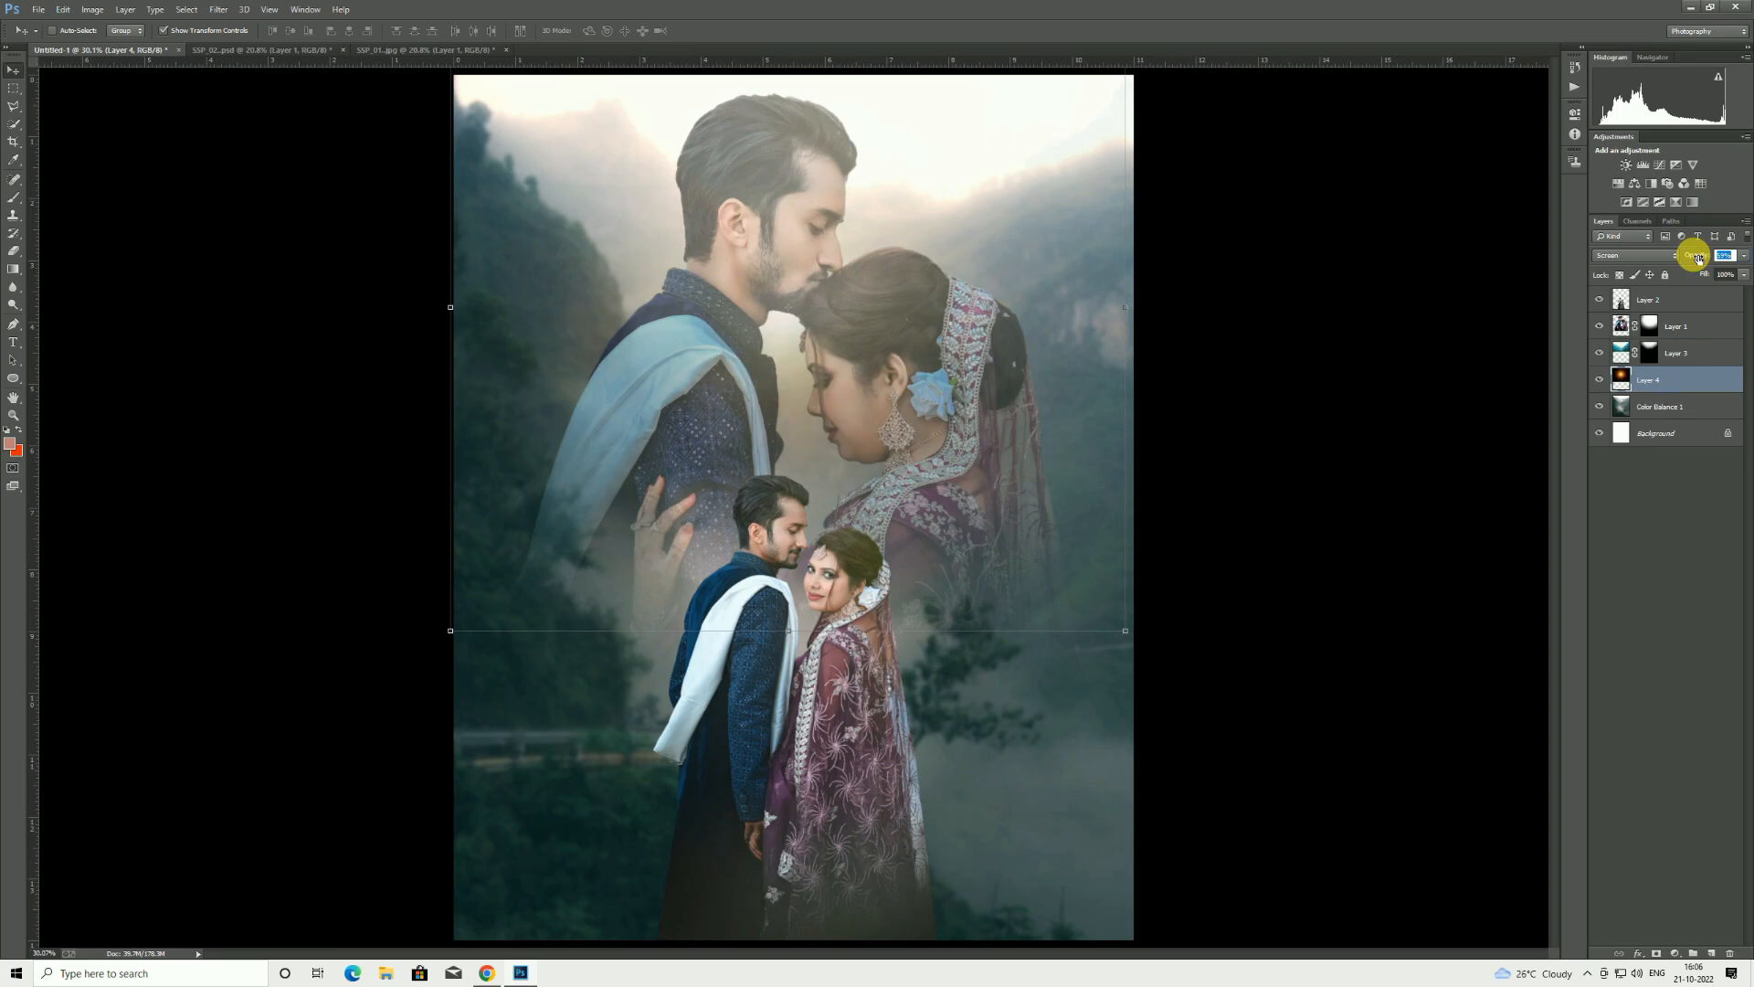
pyautogui.moveTo(1697, 259); pyautogui.dragTo(1702, 259)
pyautogui.click(1601, 380)
pyautogui.click(1600, 381)
pyautogui.click(1601, 381)
pyautogui.click(1600, 382)
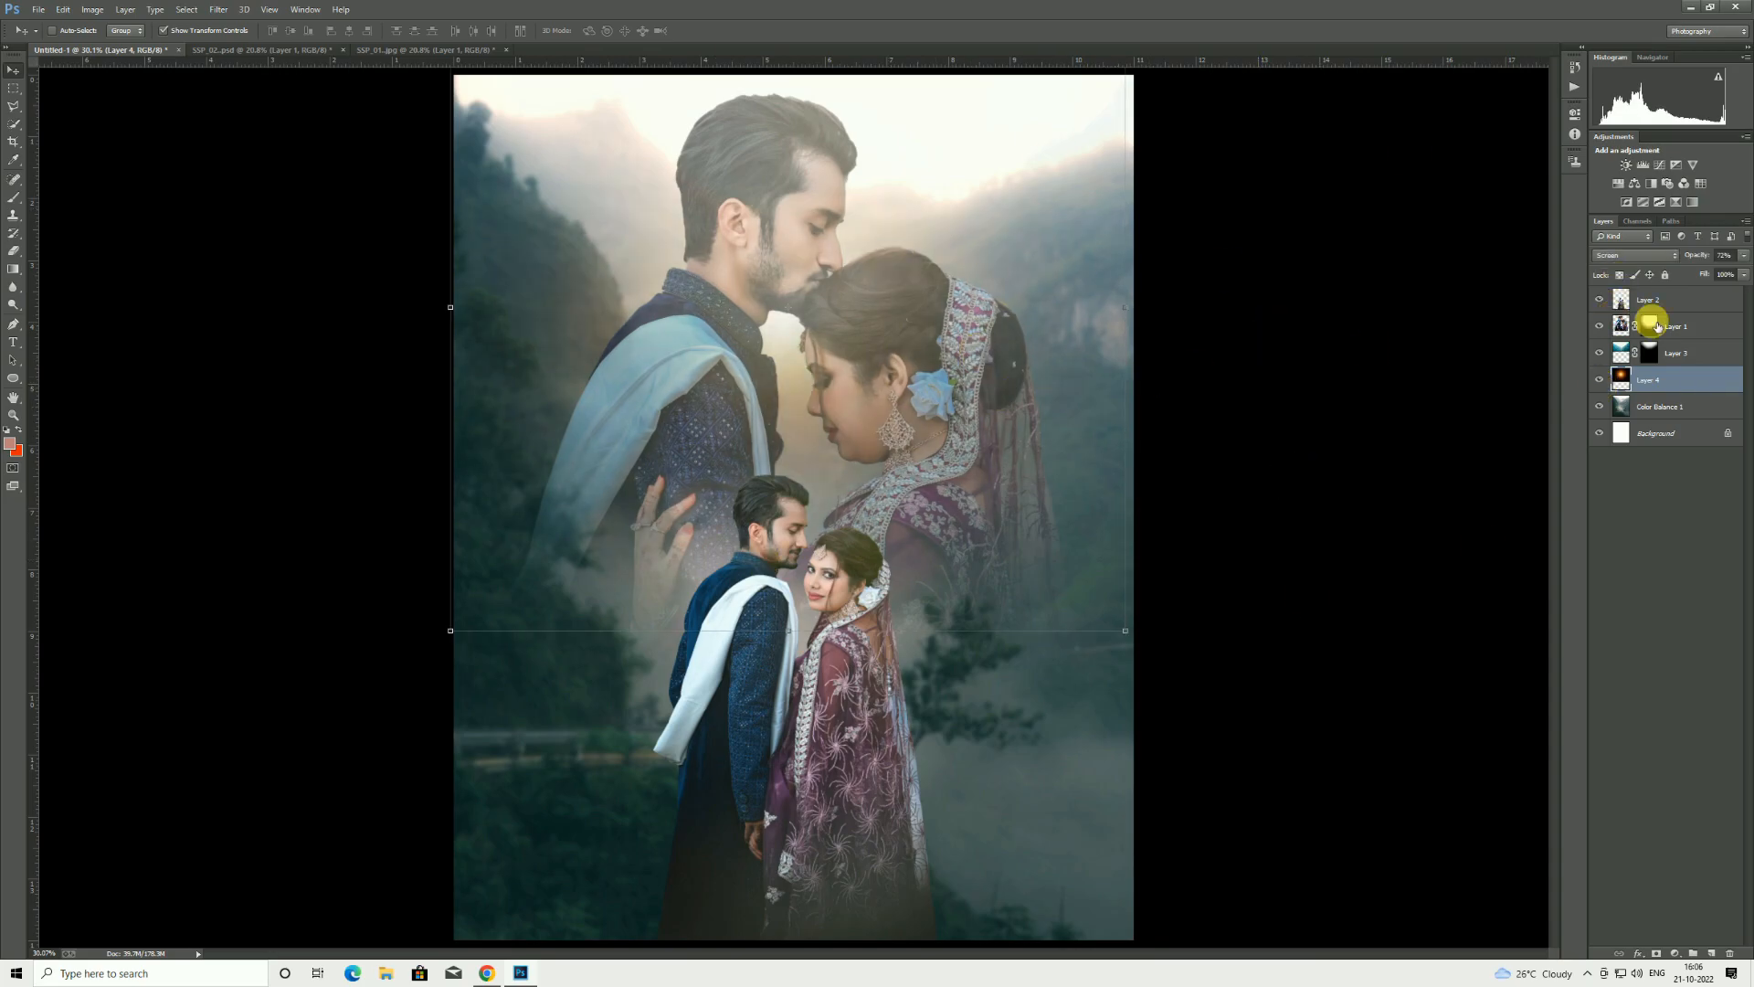
# - Merge all visible layers into a new layer at the top of the stack, duplicate it, and hide the working layers beneath
pyautogui.click(1675, 302)
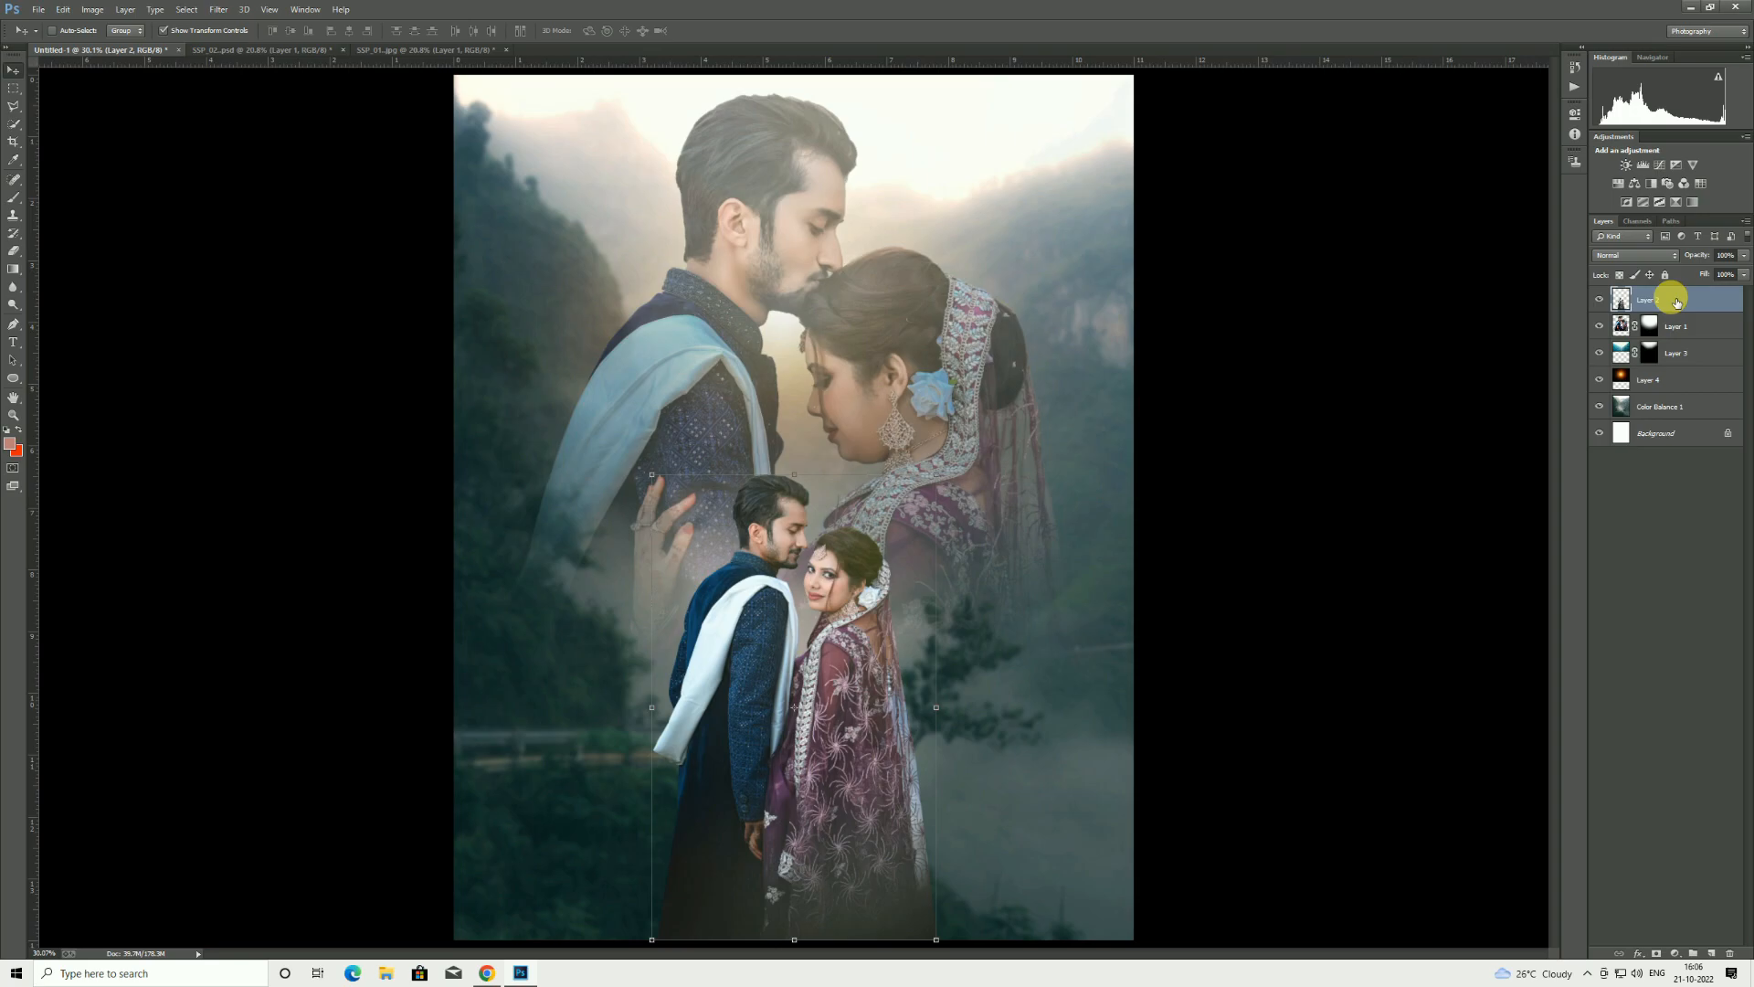
pyautogui.hotkey('ctrl', 'alt', 'shift', 'e')
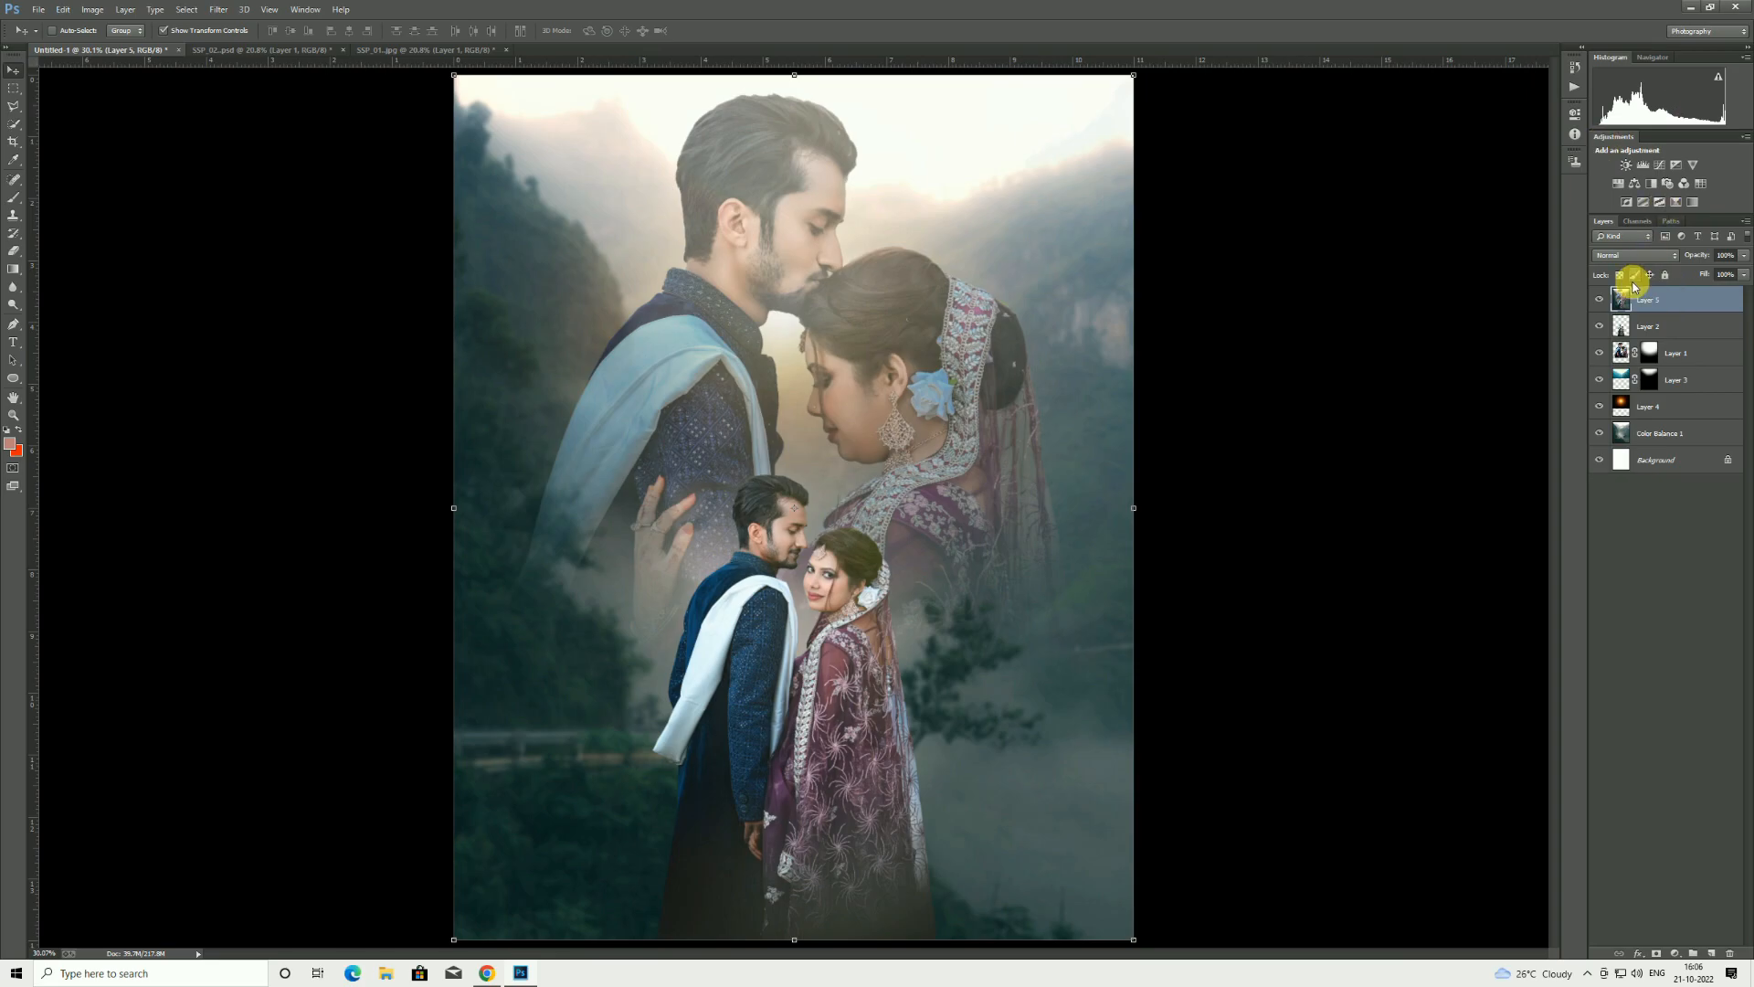
pyautogui.hotkey('ctrl', 'j')
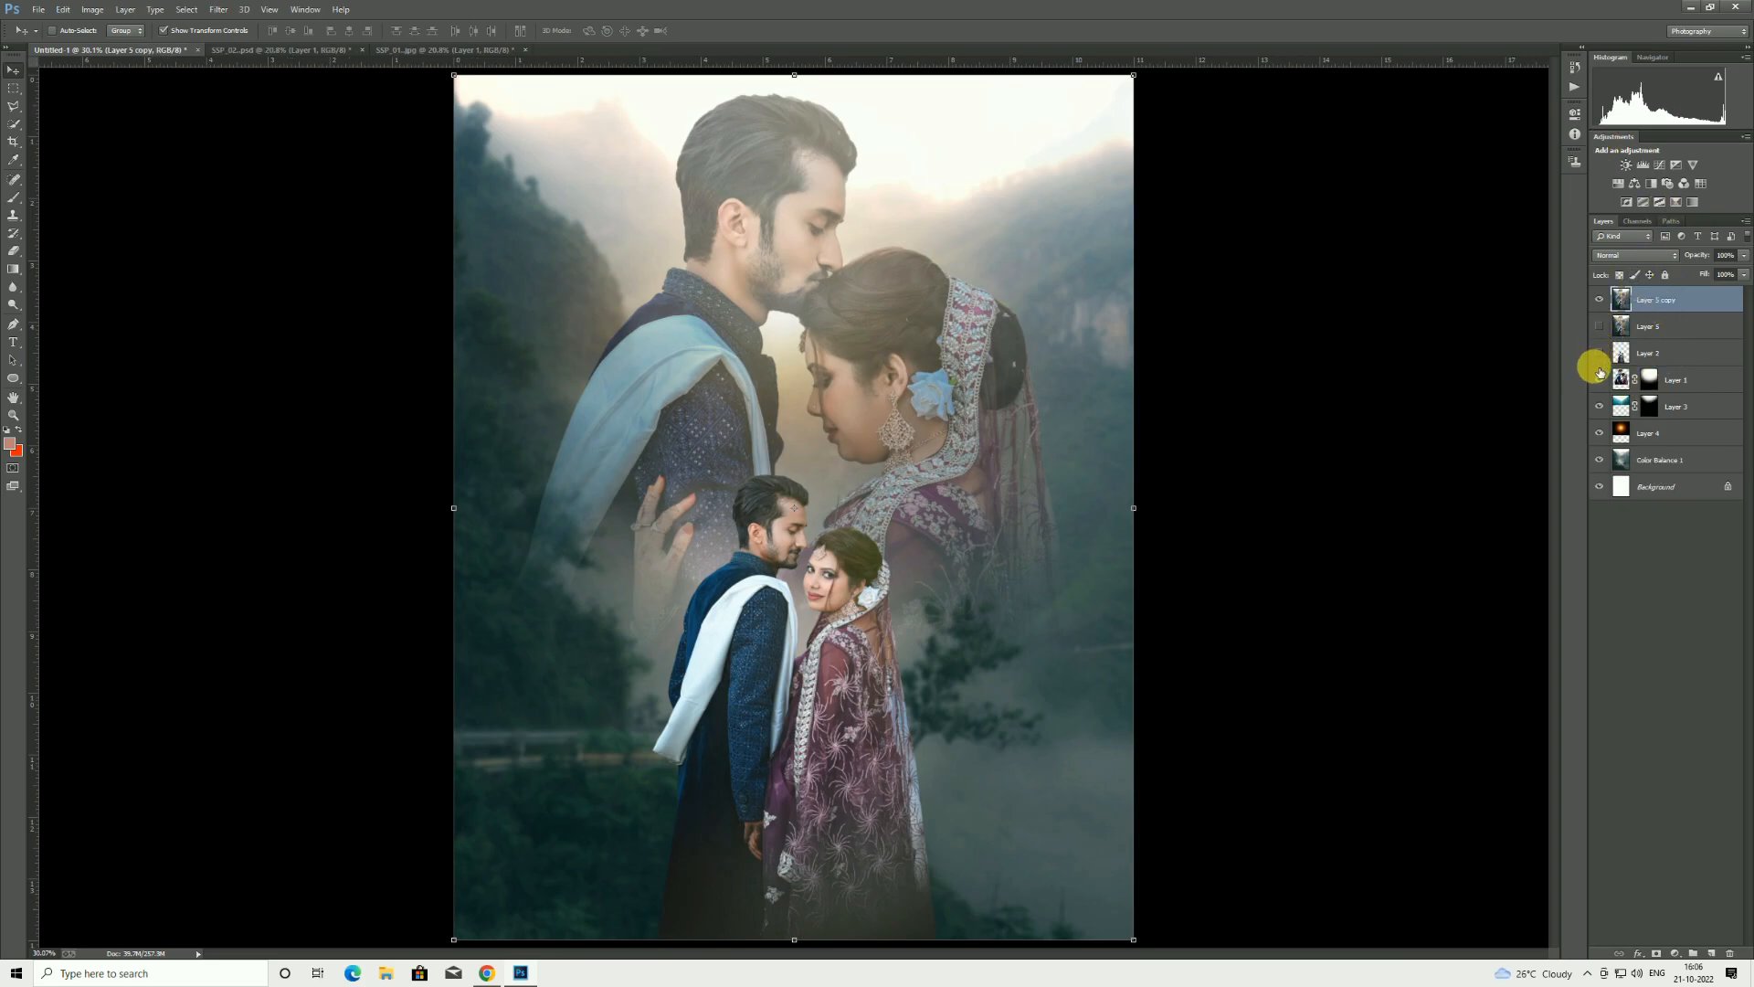
pyautogui.click(1600, 301)
pyautogui.click(1600, 300)
# - Colour grade the duplicated merged layer with the Camera Raw filter using the user preset new 06
pyautogui.click(222, 10)
pyautogui.click(224, 32)
pyautogui.click(222, 10)
pyautogui.click(242, 87)
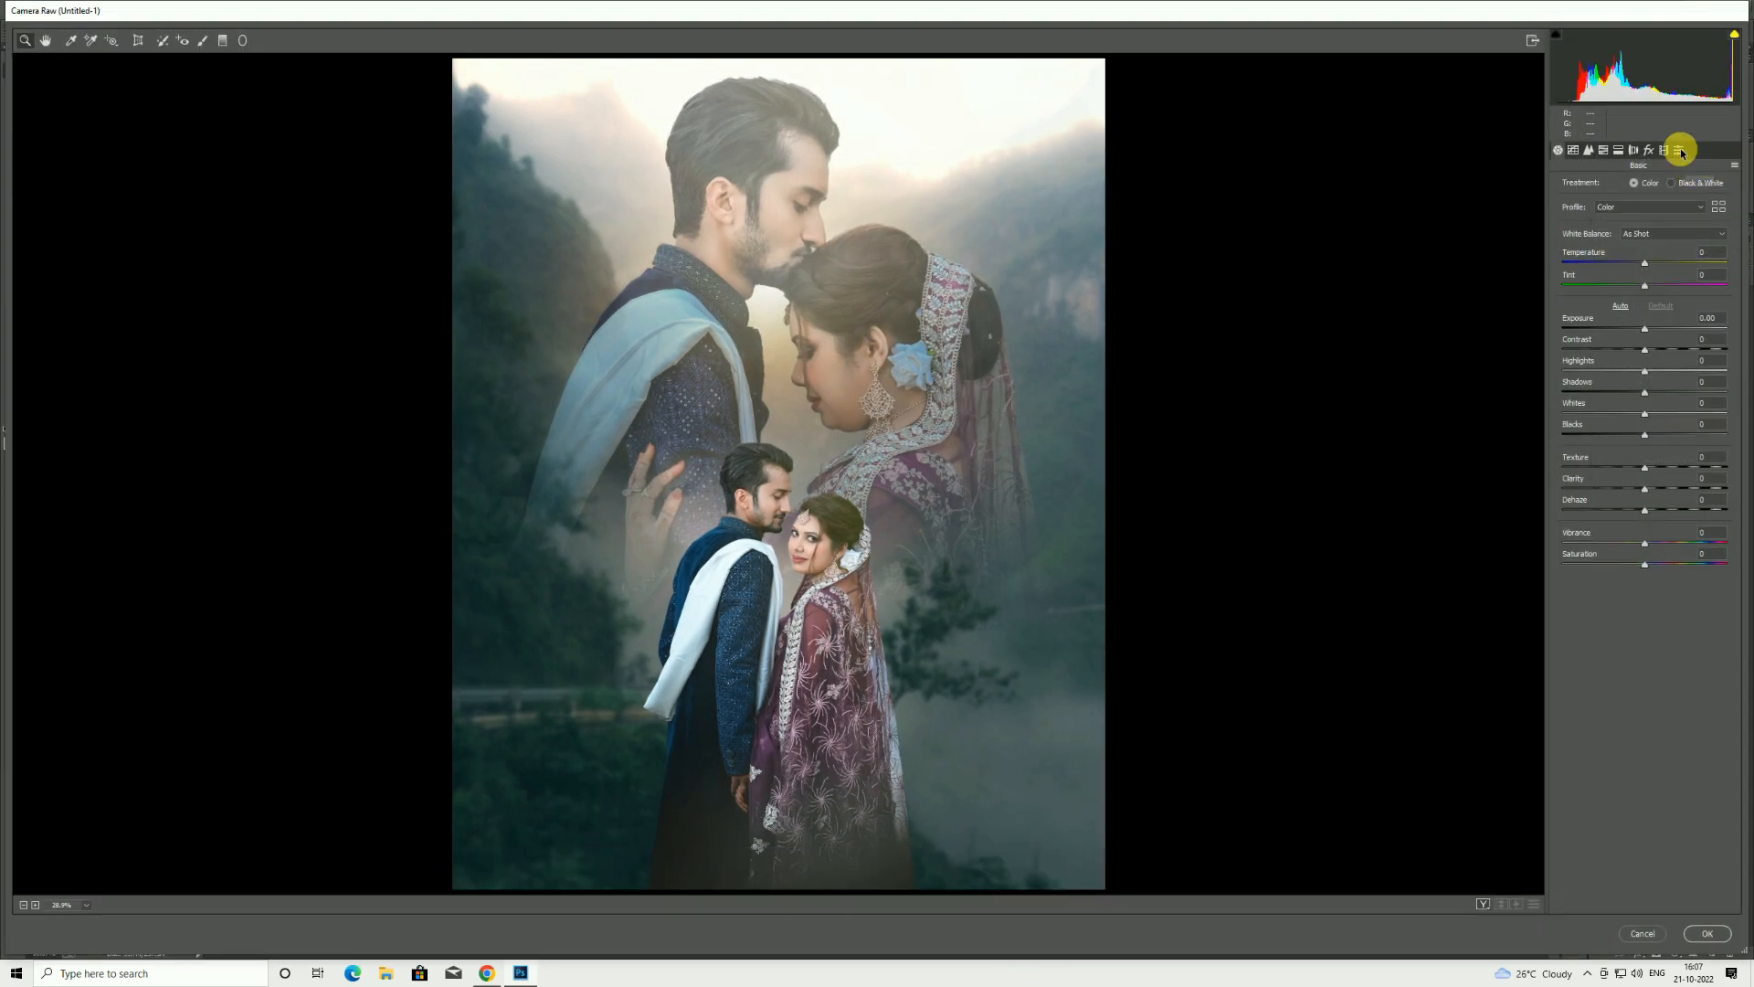
pyautogui.click(1681, 151)
pyautogui.click(1601, 430)
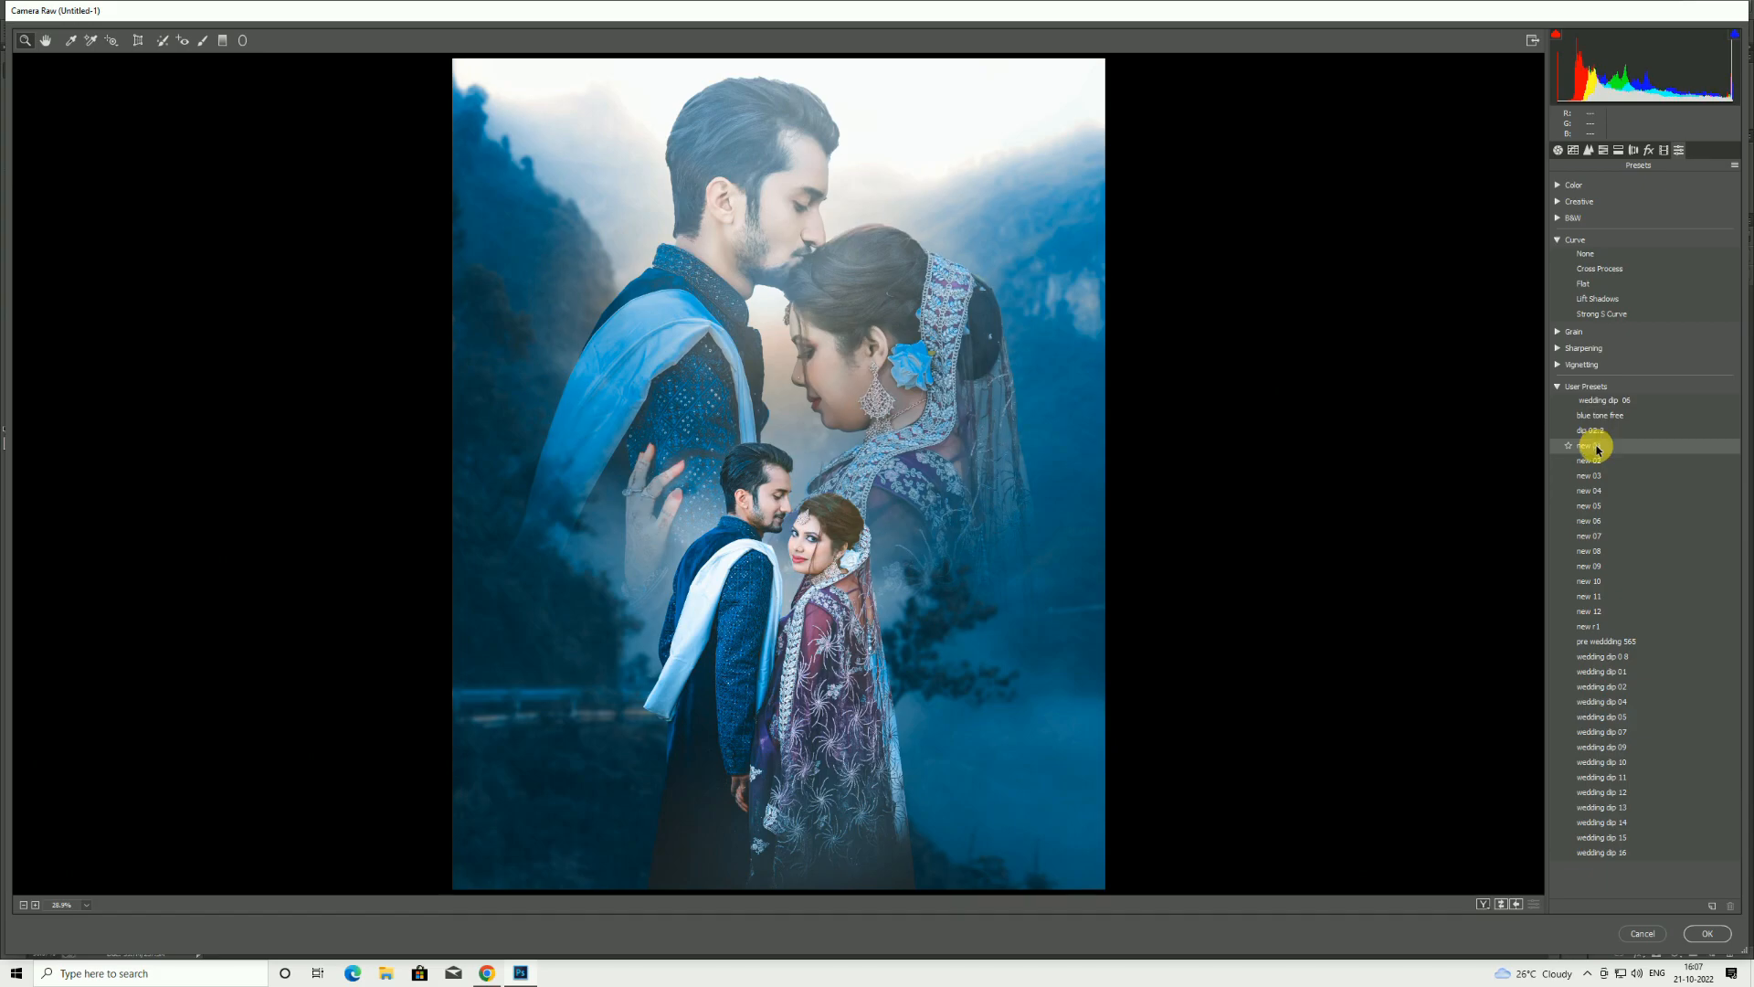
pyautogui.click(1598, 526)
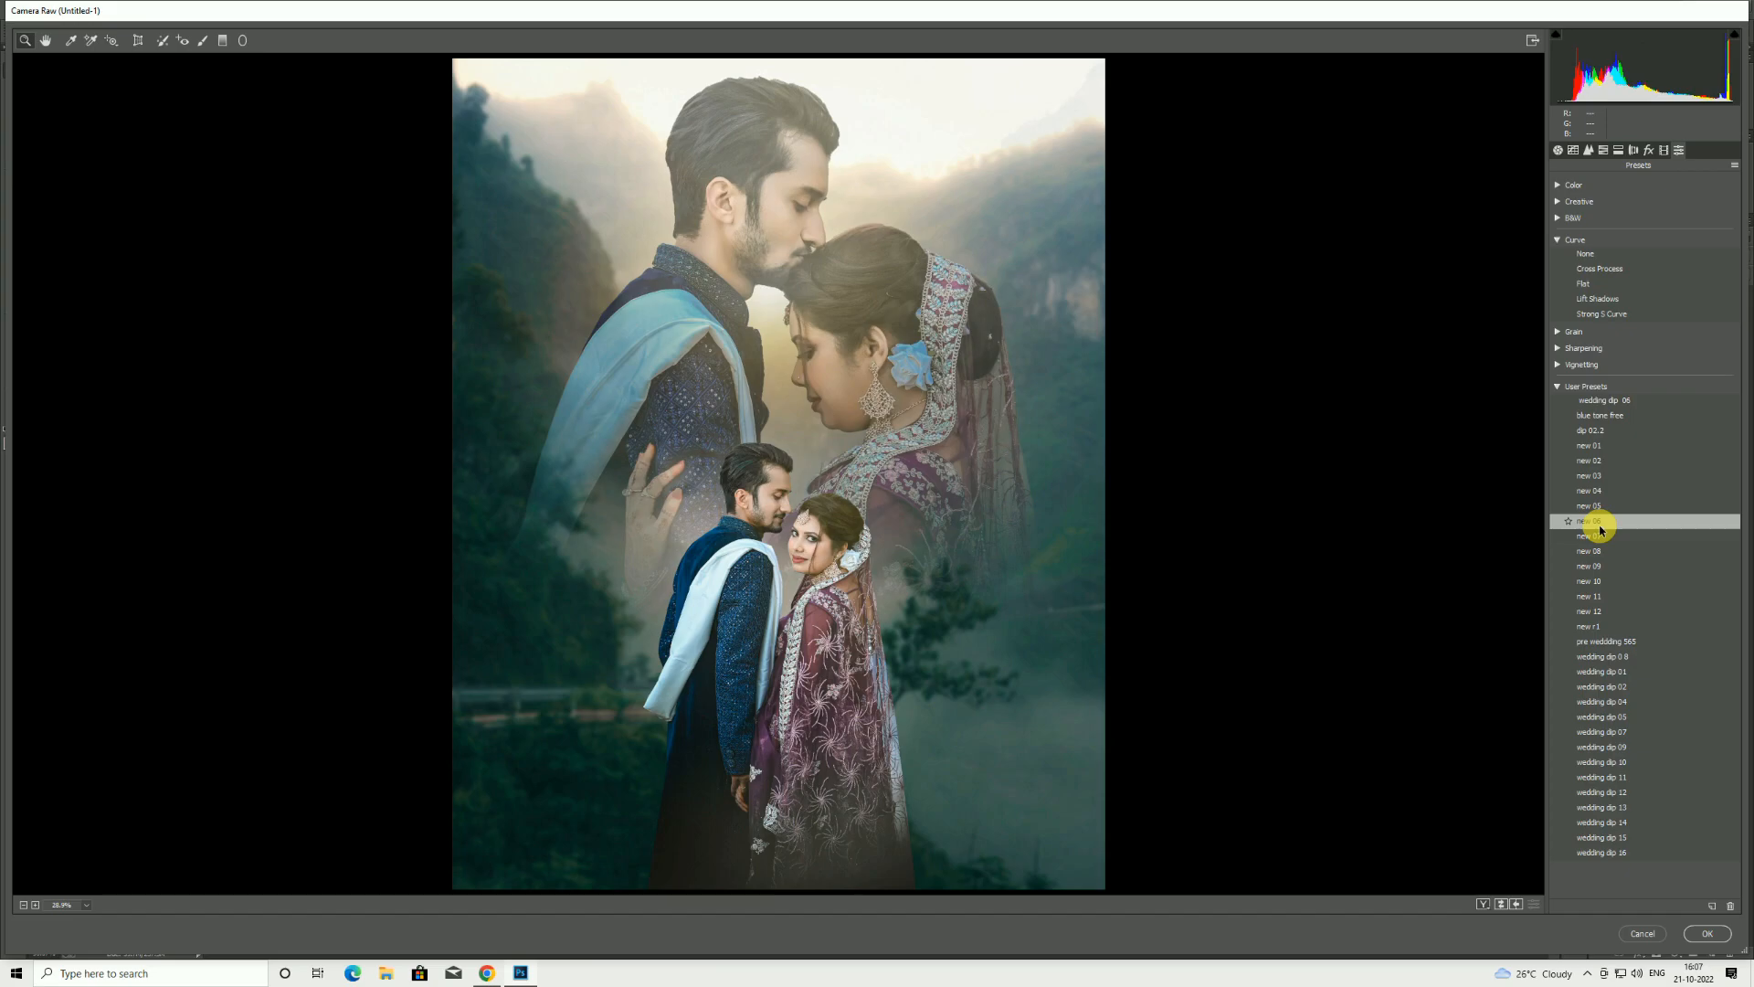
pyautogui.click(1702, 936)
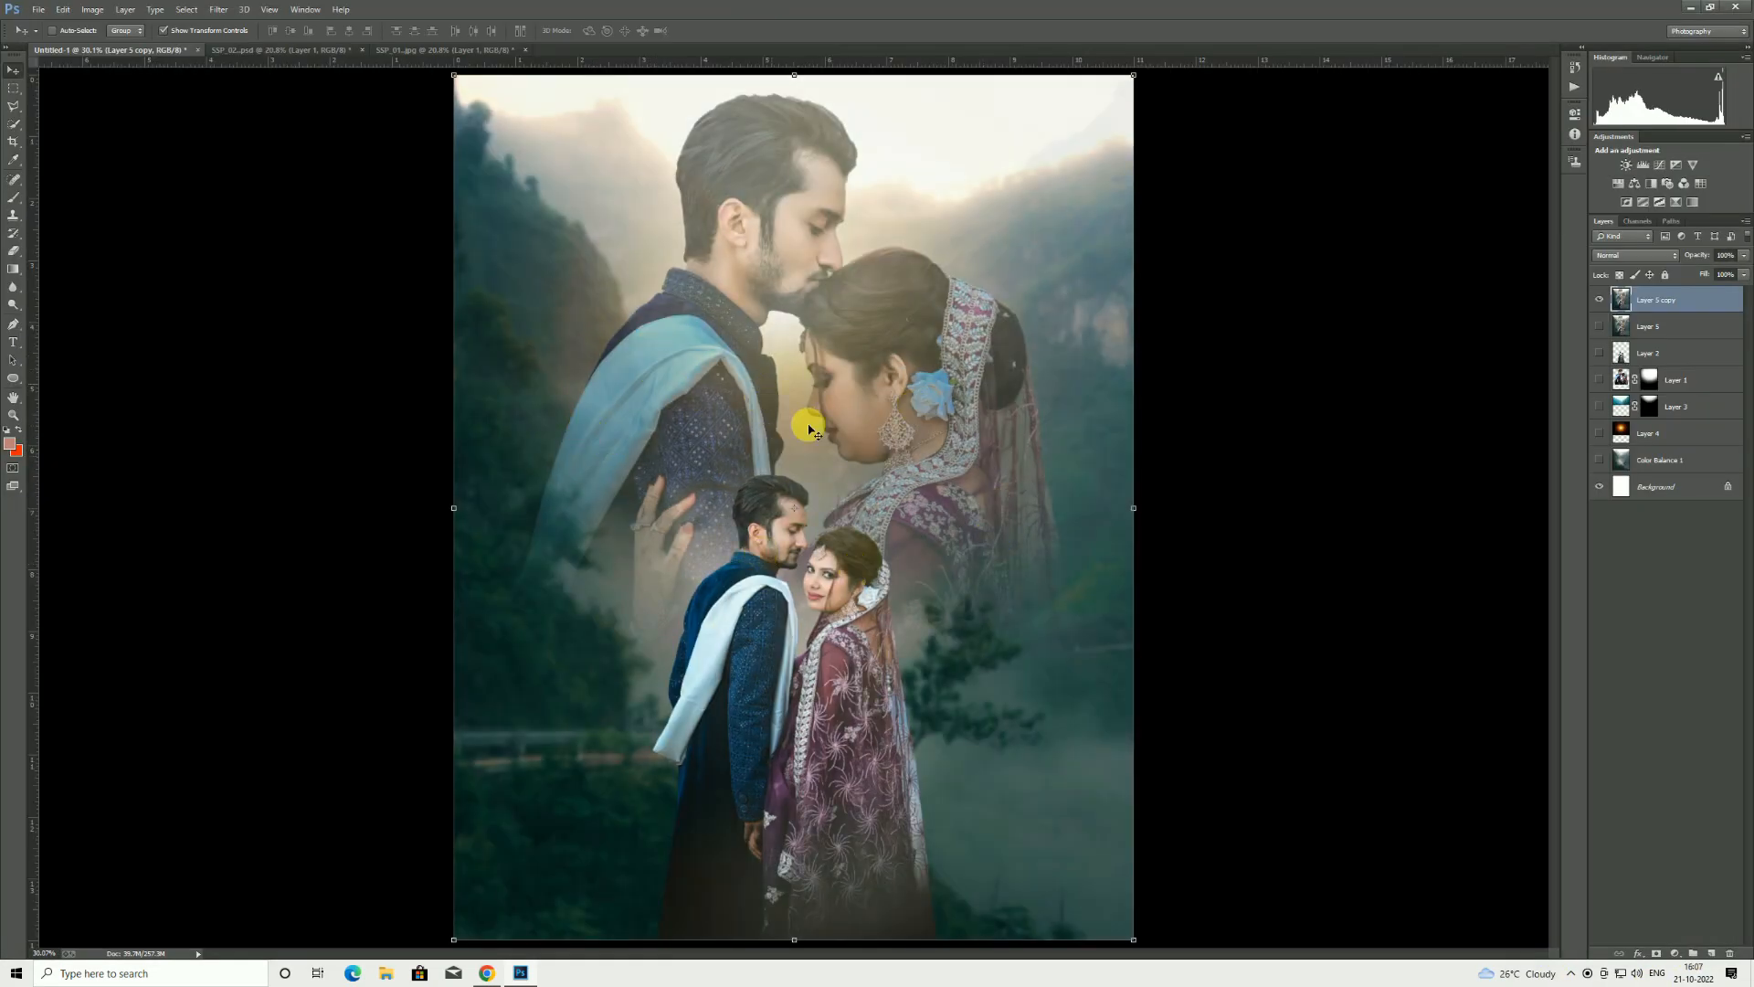